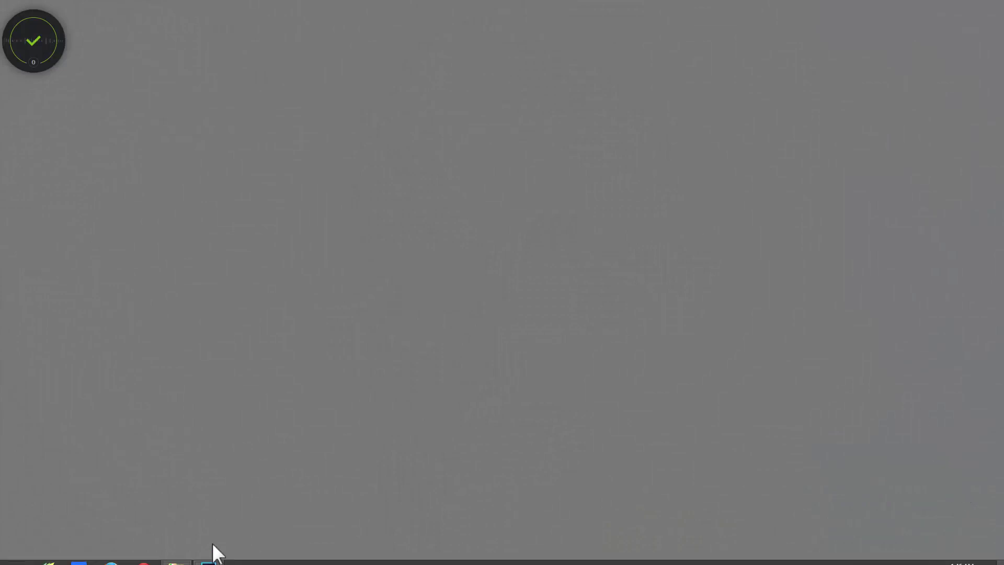
- Open Half Skull0.jpg from the Half folder to examine the finished half-skull portrait, and close the preview and folder window
click(175, 562)
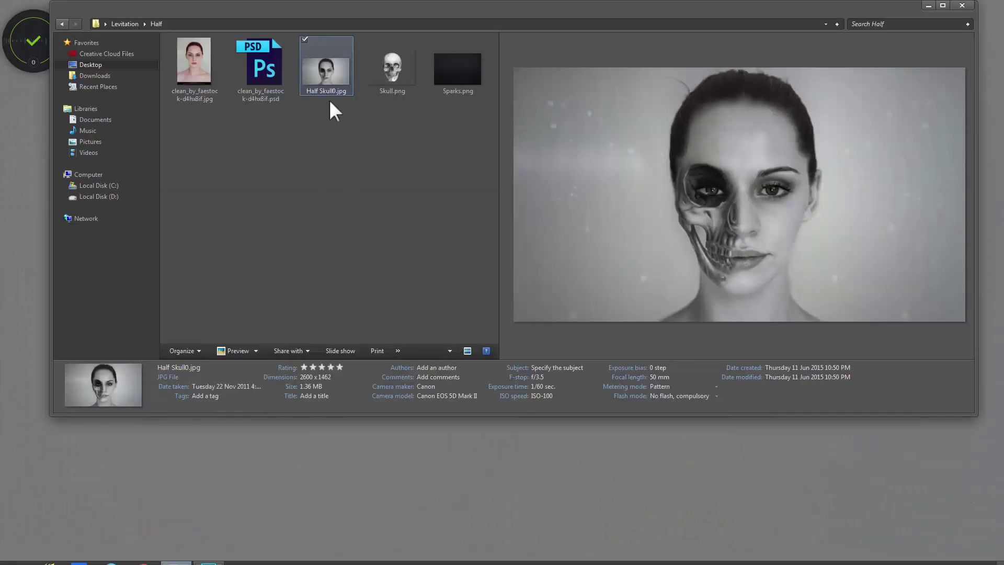
double_click(323, 76)
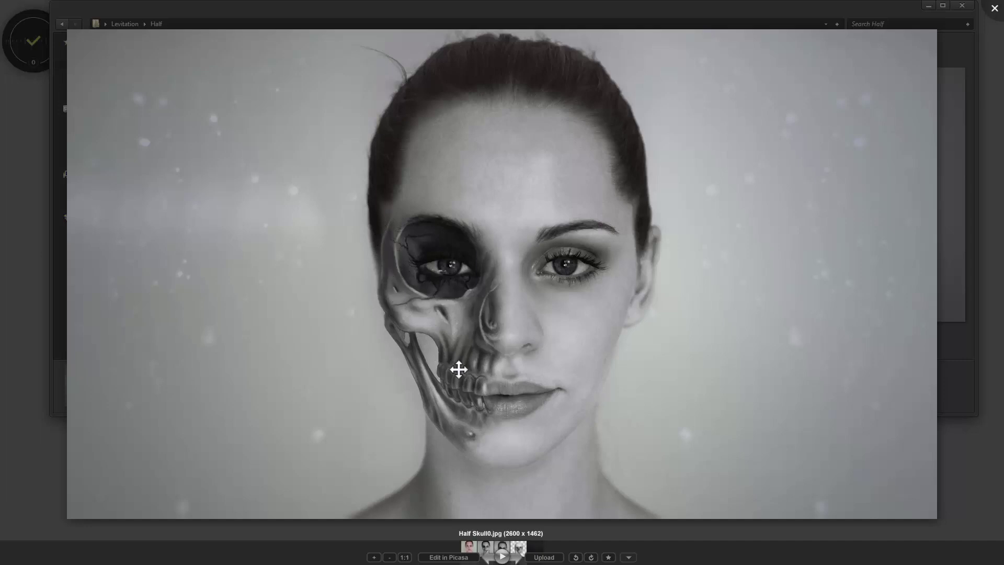
scroll(460, 300, up, 2)
scroll(474, 308, down, 3)
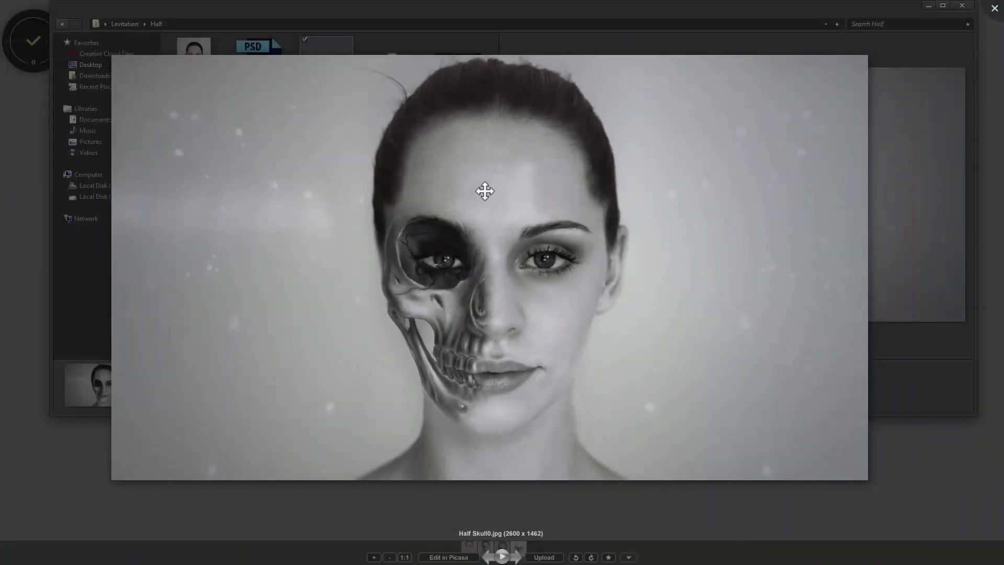
drag(491, 190, 505, 197)
click(994, 8)
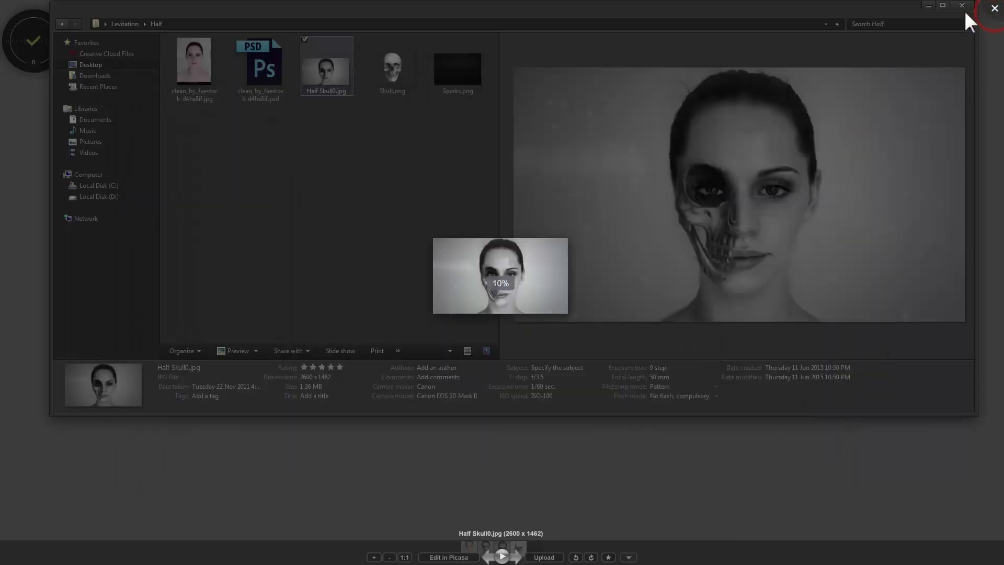
click(927, 5)
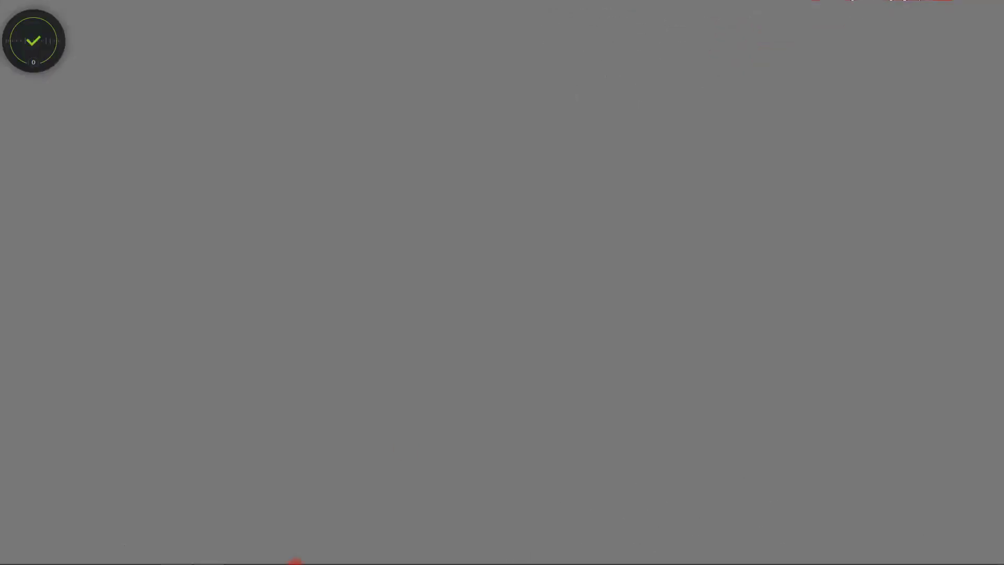
- Switch to Photoshop, open clean_by_faestock-d4hx8if.jpg from the Half folder, and remove the vertical guide
click(208, 554)
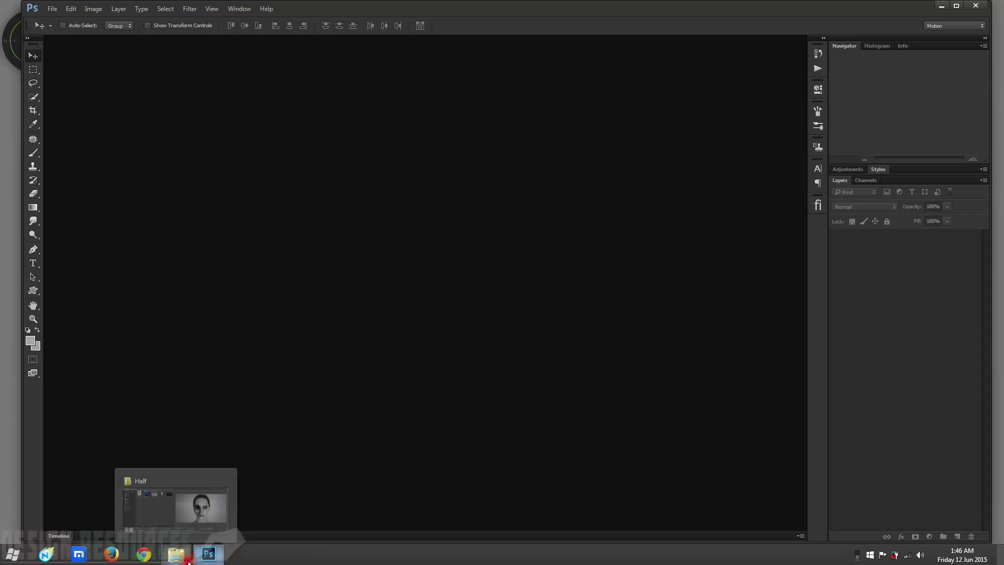
click(188, 561)
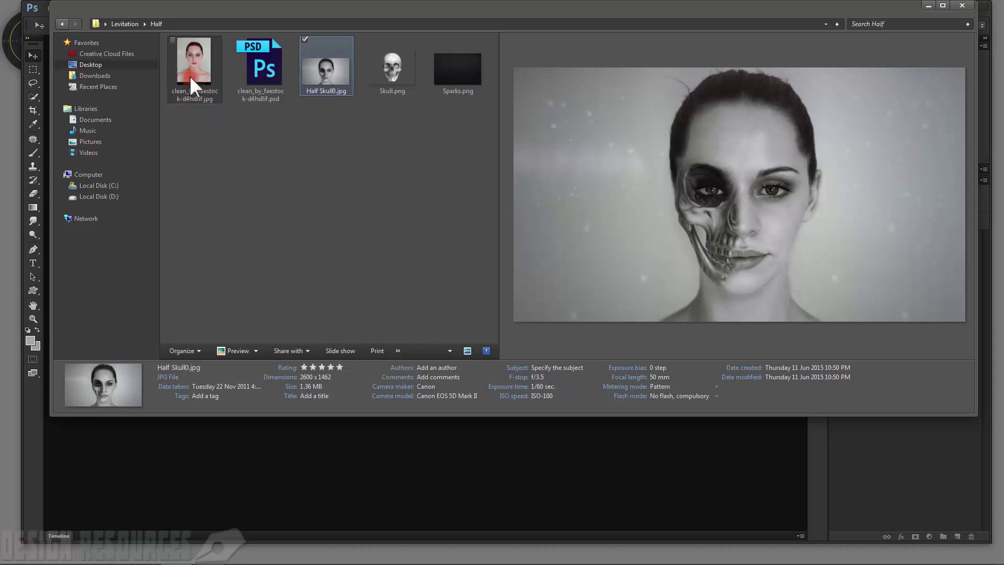
drag(217, 85, 456, 503)
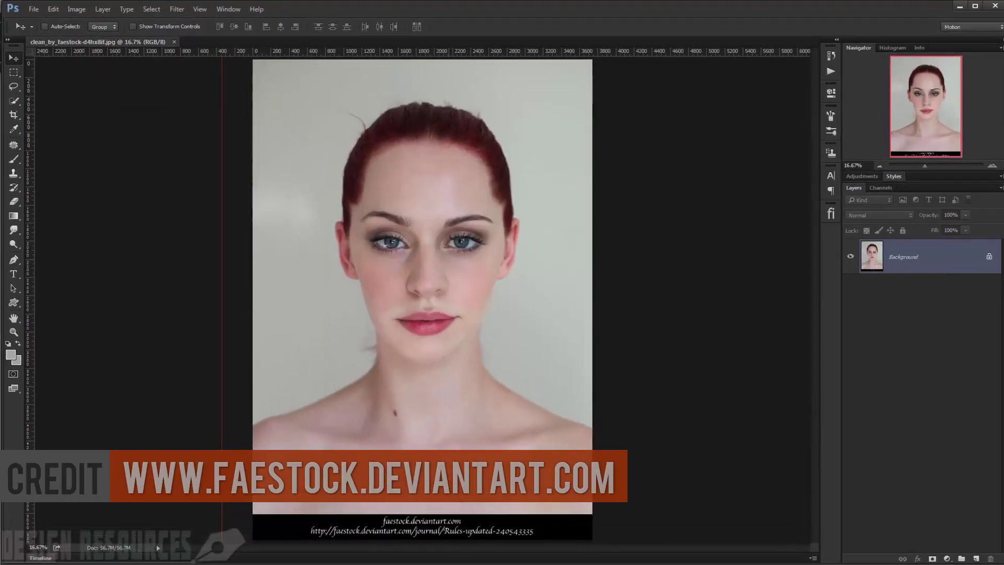
drag(223, 299, 21, 287)
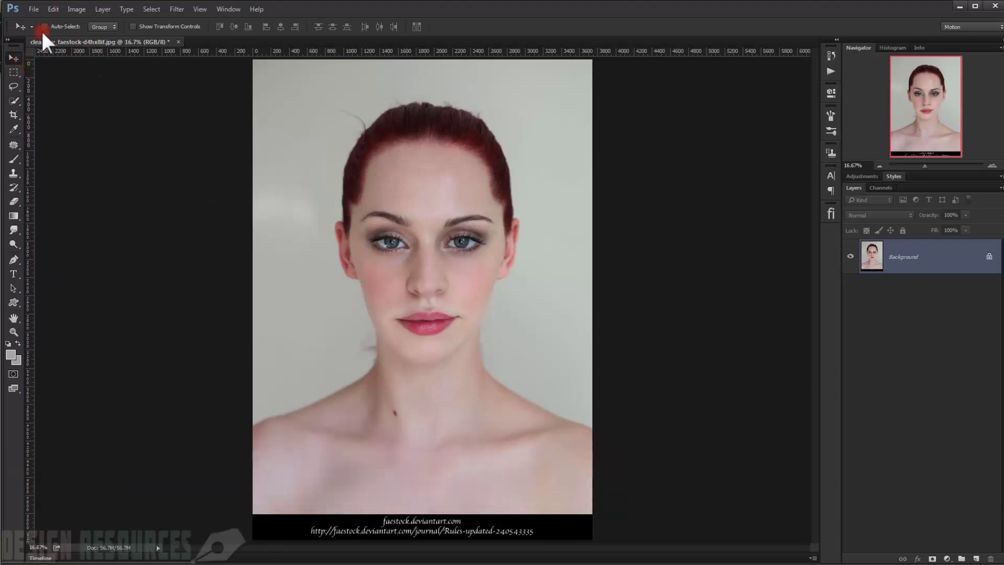
- Crop the portrait to remove the black credit strip below the shoulders and a little empty background above the head
click(14, 114)
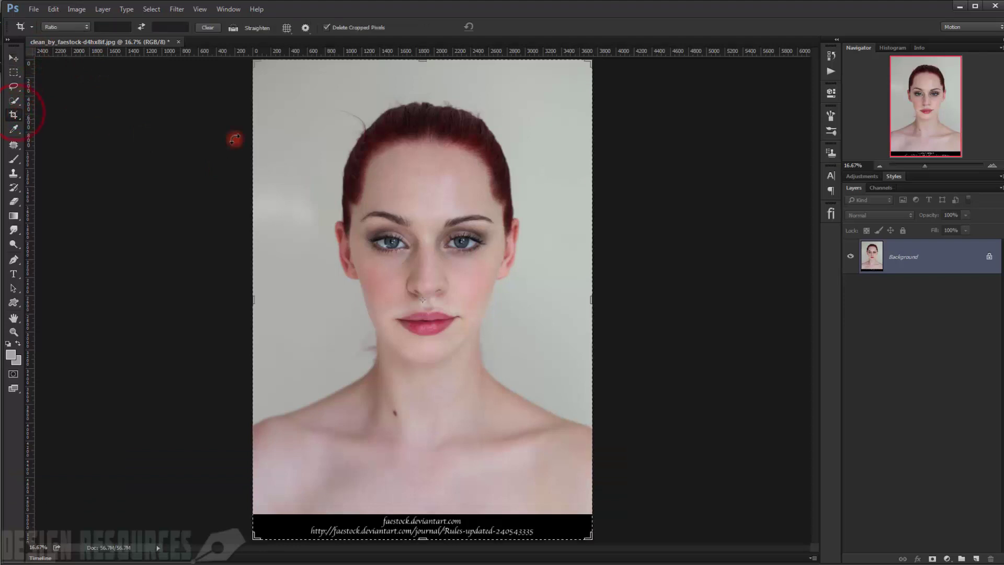
drag(422, 534, 422, 502)
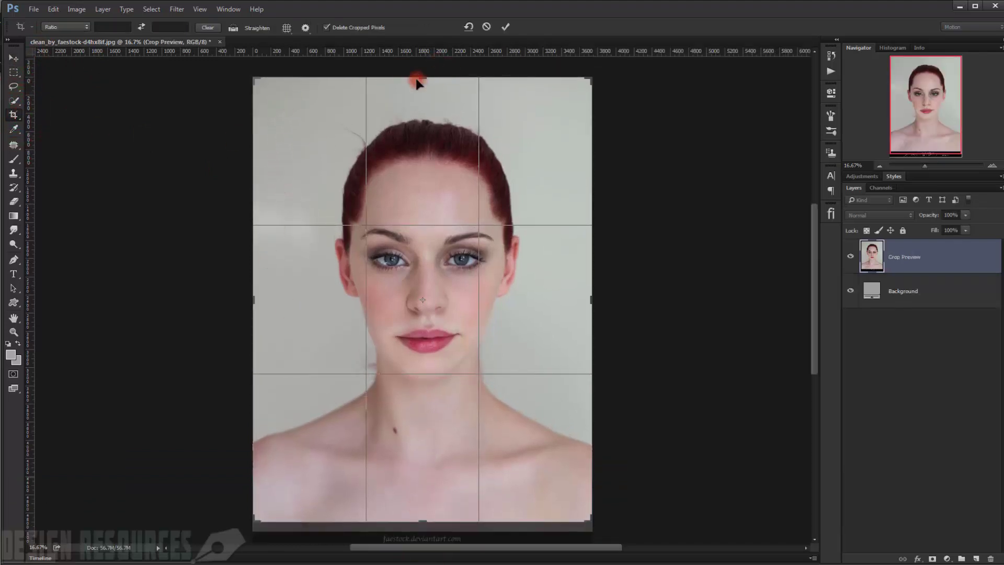
drag(422, 79, 421, 86)
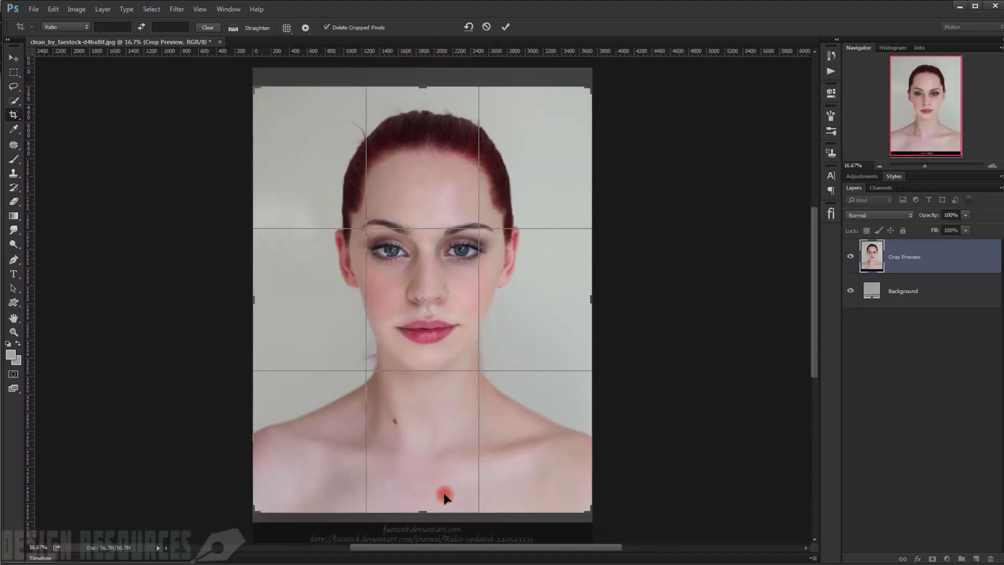
drag(421, 518, 426, 498)
double_click(556, 324)
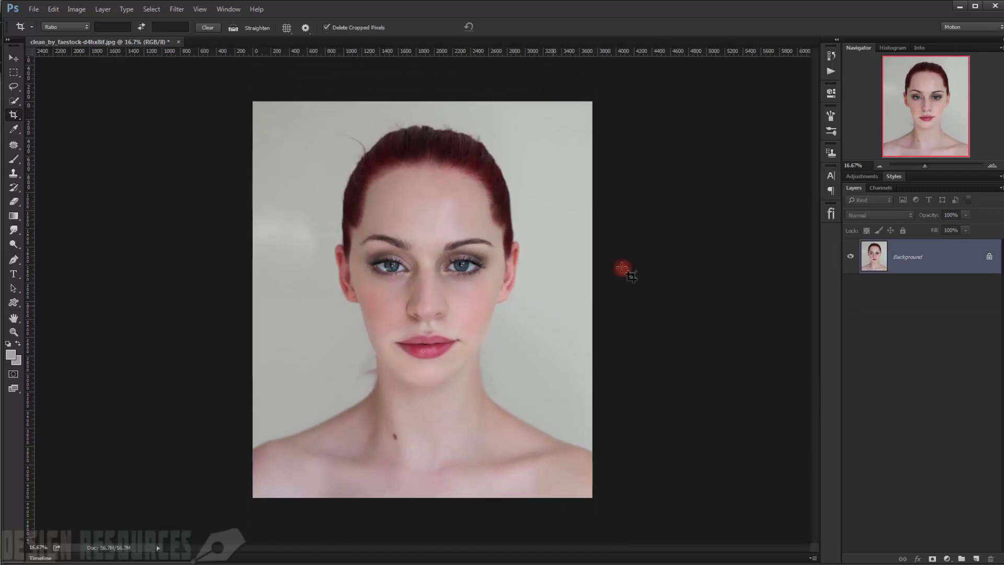
- Desaturate the Background portrait layer
click(959, 266)
click(479, 280)
key(ctrl+shift+u)
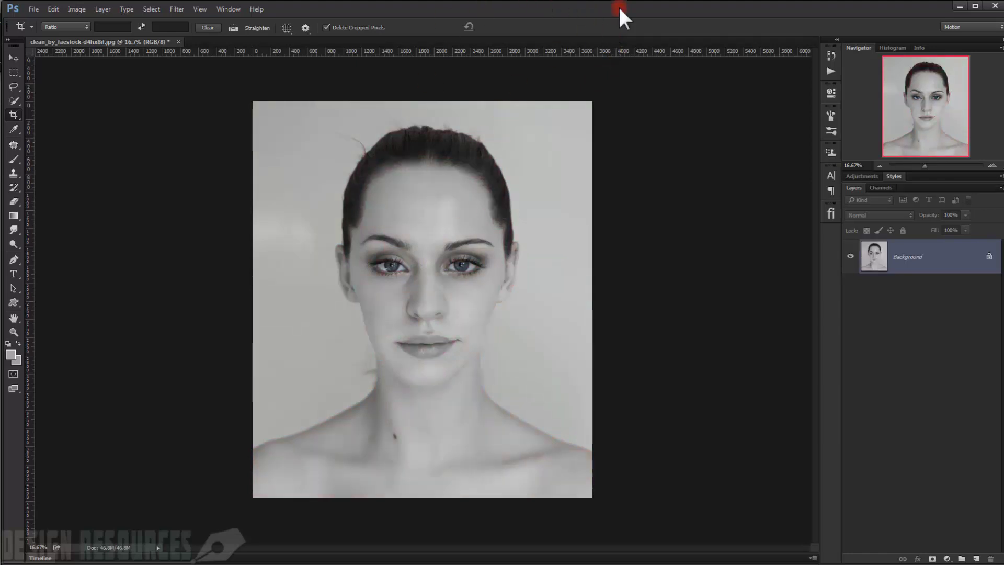
- Place Skull.png from the Half folder over the portrait, enlarge it to about 680%, and align it with the woman's face
click(541, 358)
key(alt+Tab)
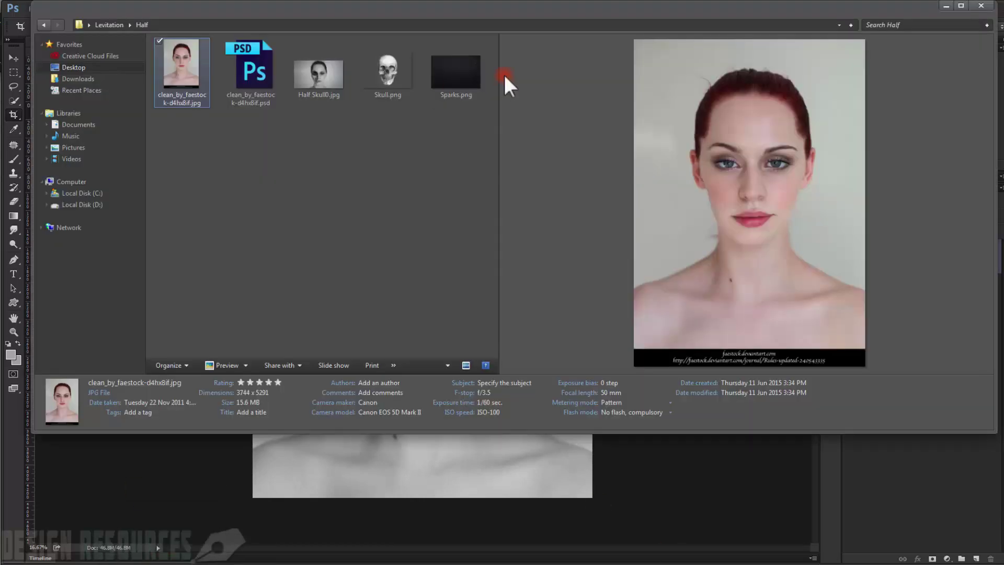
drag(403, 14, 526, 52)
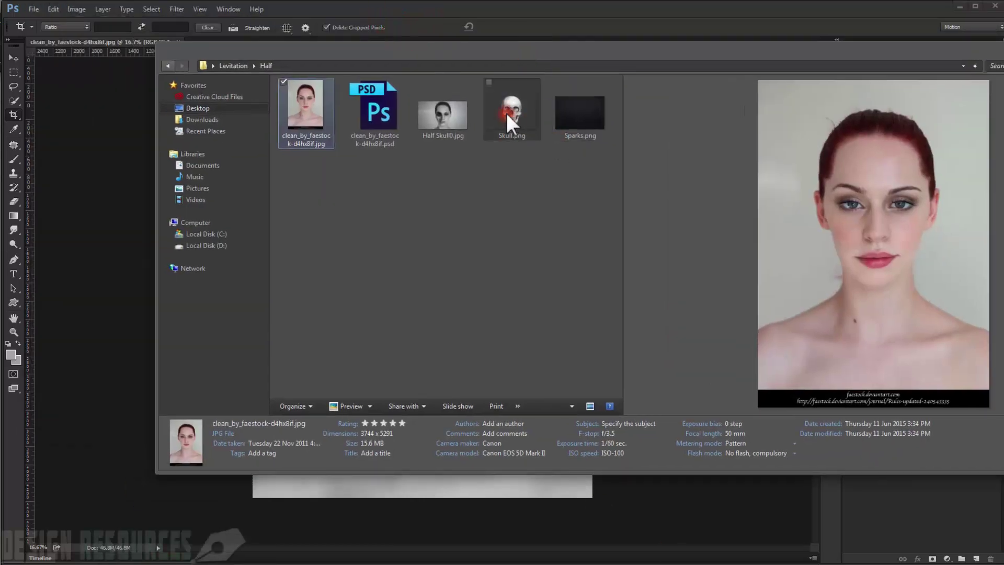
drag(518, 112, 118, 277)
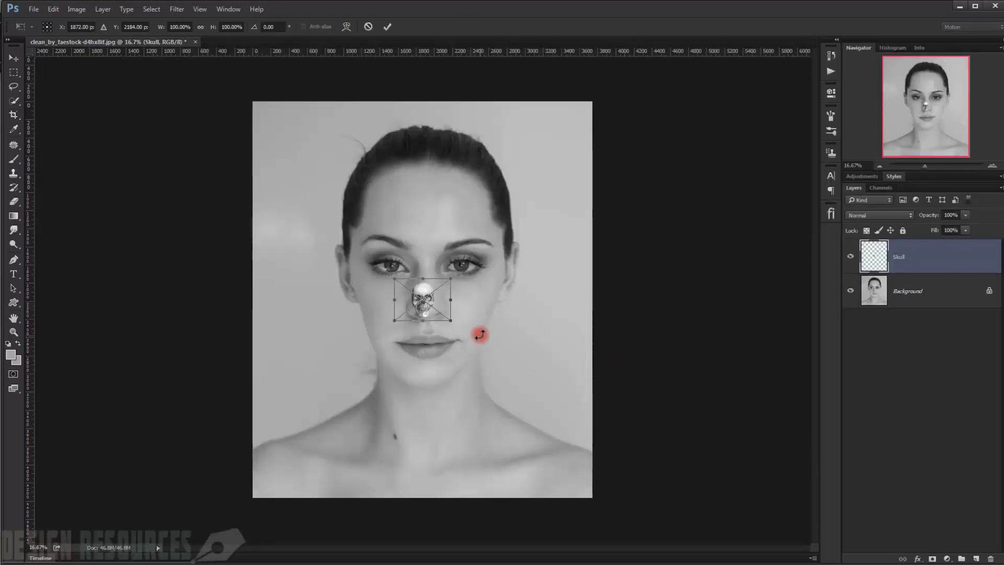
drag(449, 321, 600, 457)
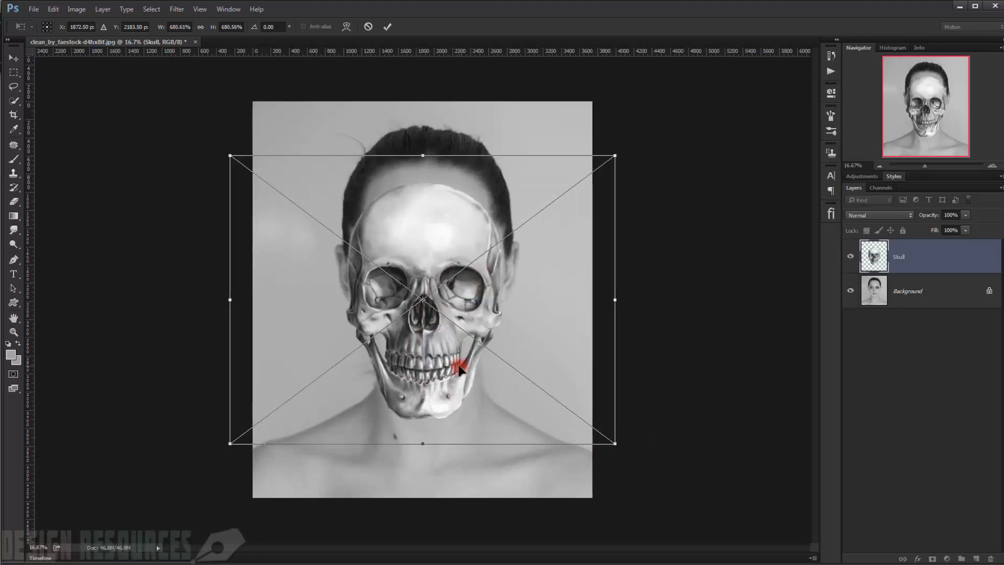
drag(459, 365, 459, 342)
key(Return)
key(c)
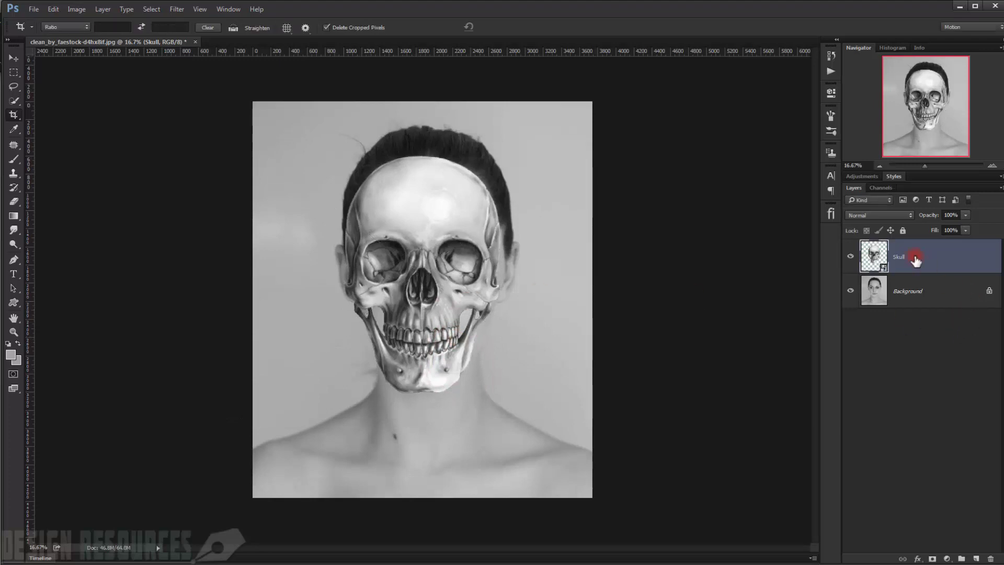
- Duplicate the Skull layer and hide both skull layers, comparing the skull copy against the face
key(ctrl+j)
click(850, 291)
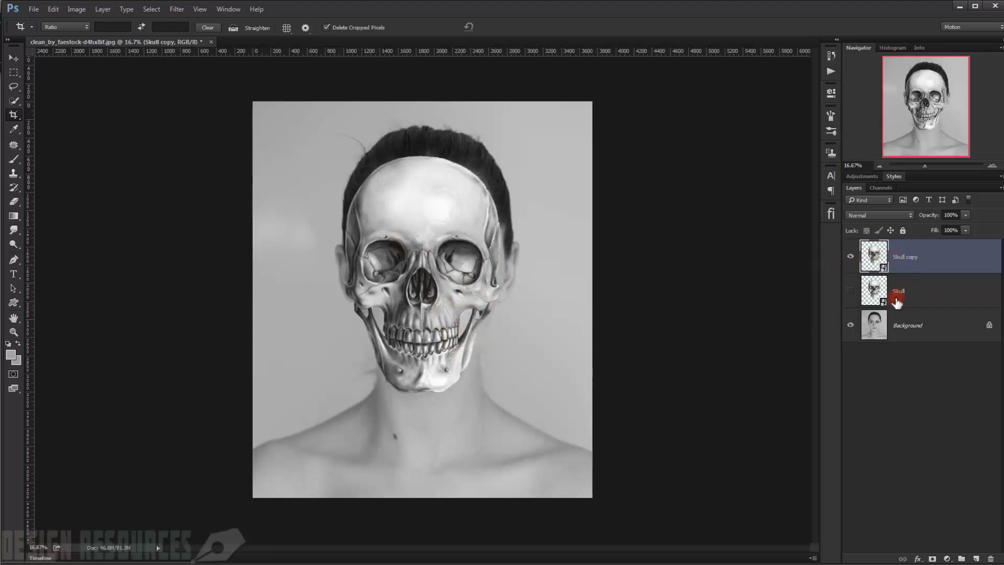
click(850, 256)
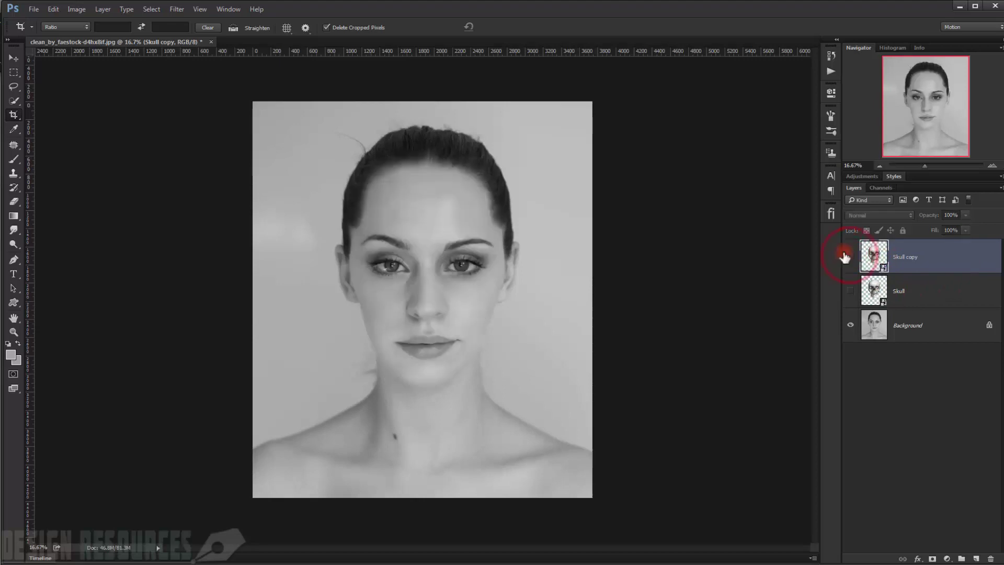
click(881, 320)
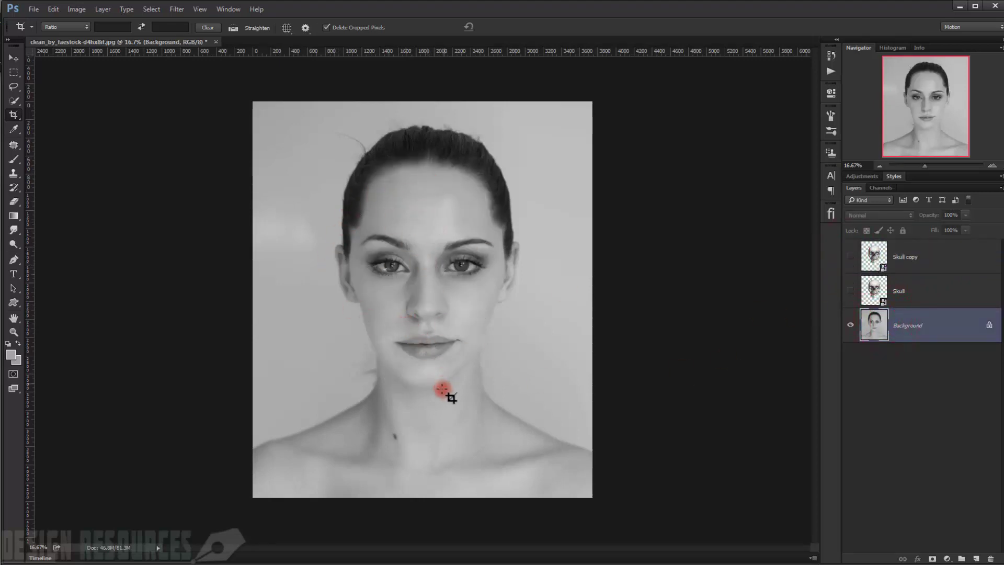
click(850, 256)
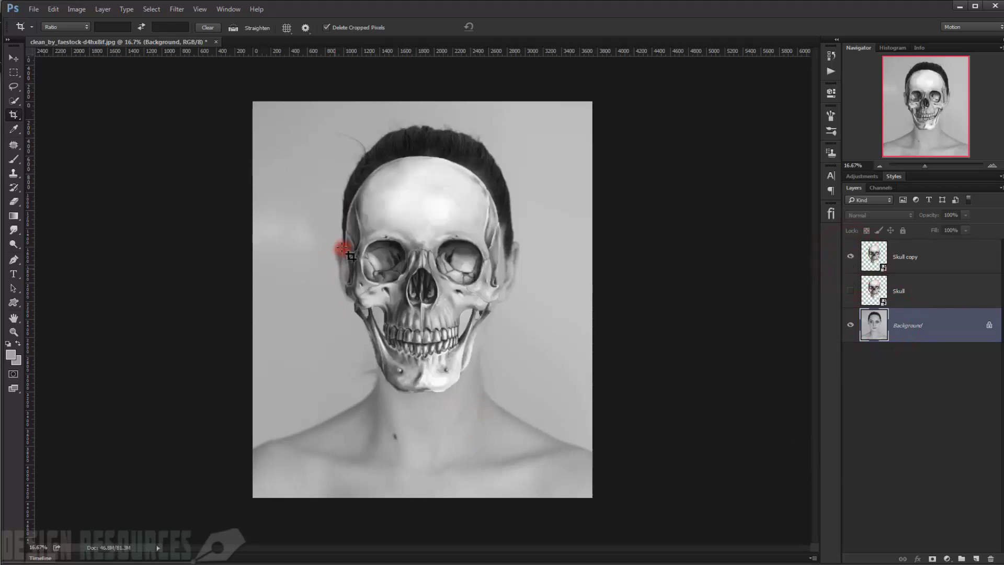
click(849, 258)
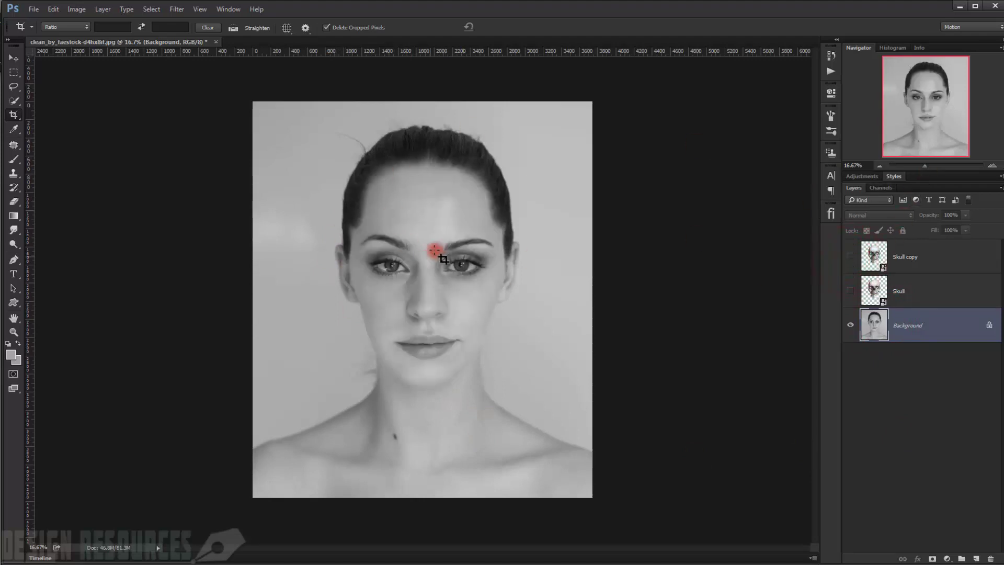
- Add a Levels adjustment layer directly above the Background with input black level 24 and midtones 0.92
click(948, 558)
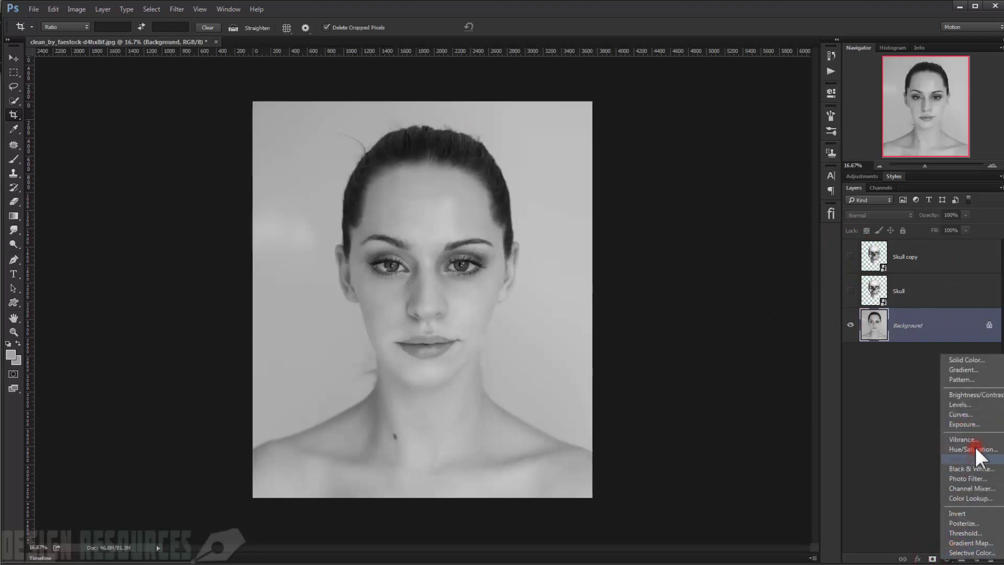
click(973, 406)
click(710, 208)
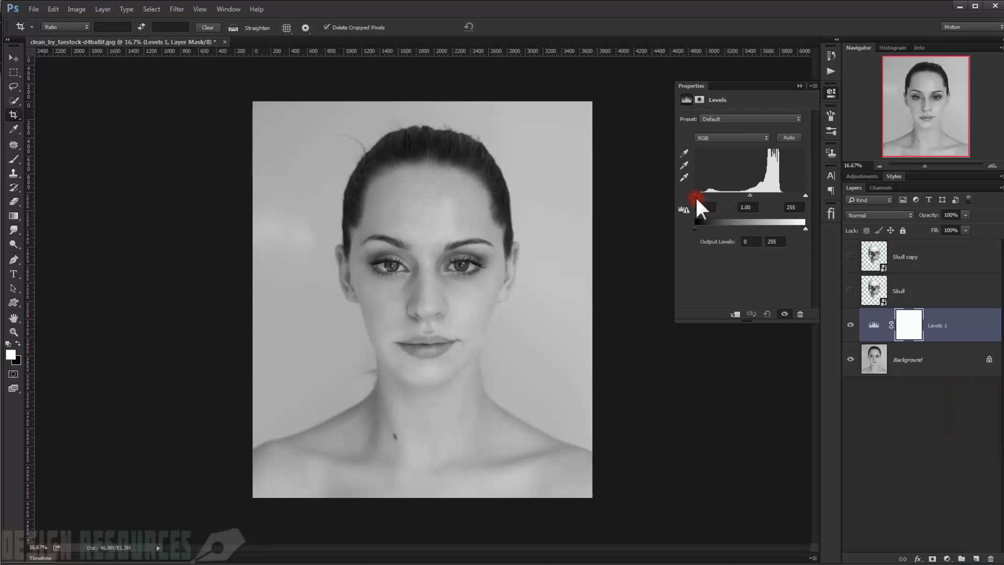
drag(695, 196, 811, 197)
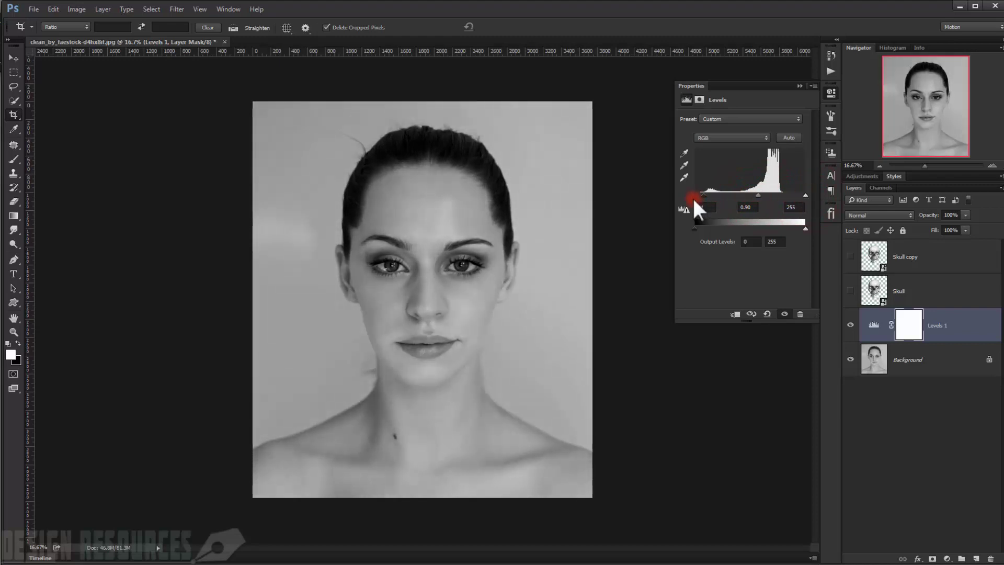
drag(693, 198, 758, 196)
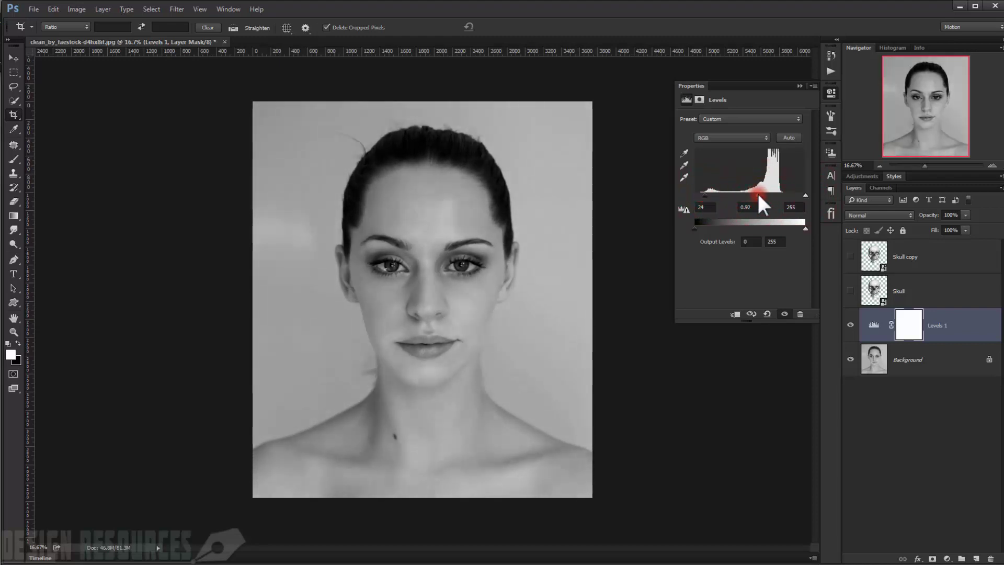
click(798, 86)
- Show the original Skull layer and rasterize it
click(851, 293)
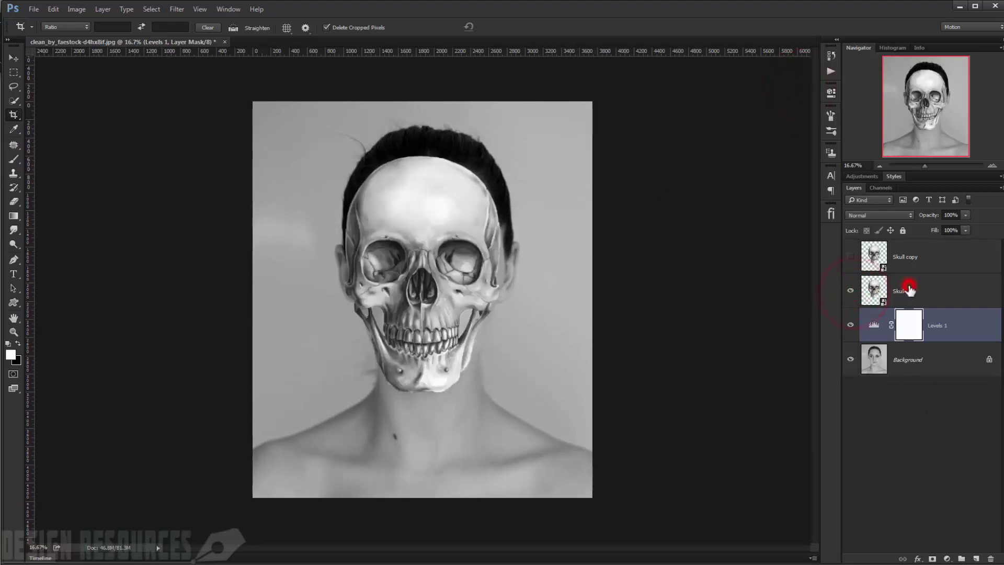
click(908, 288)
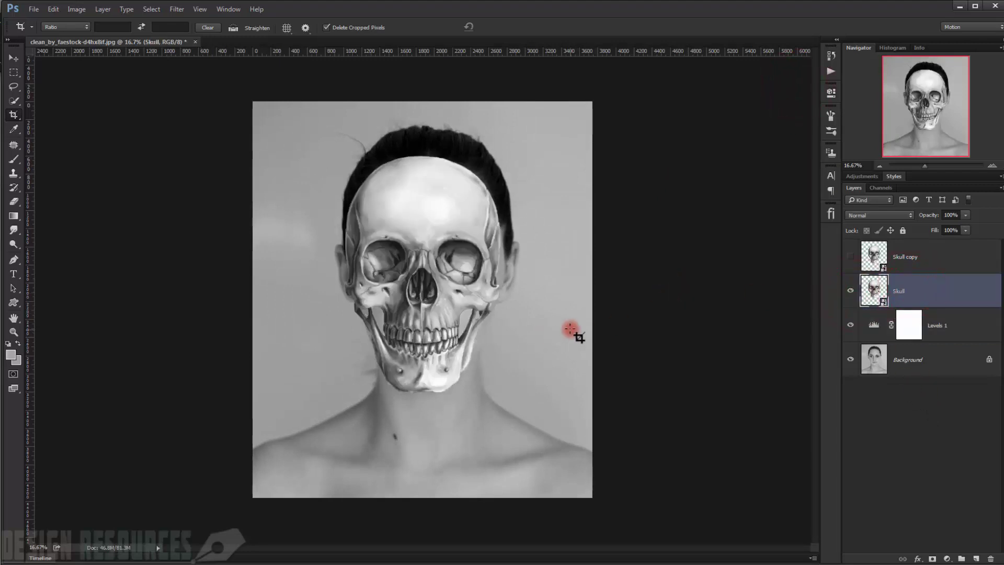
key(ctrl+t)
key(Escape)
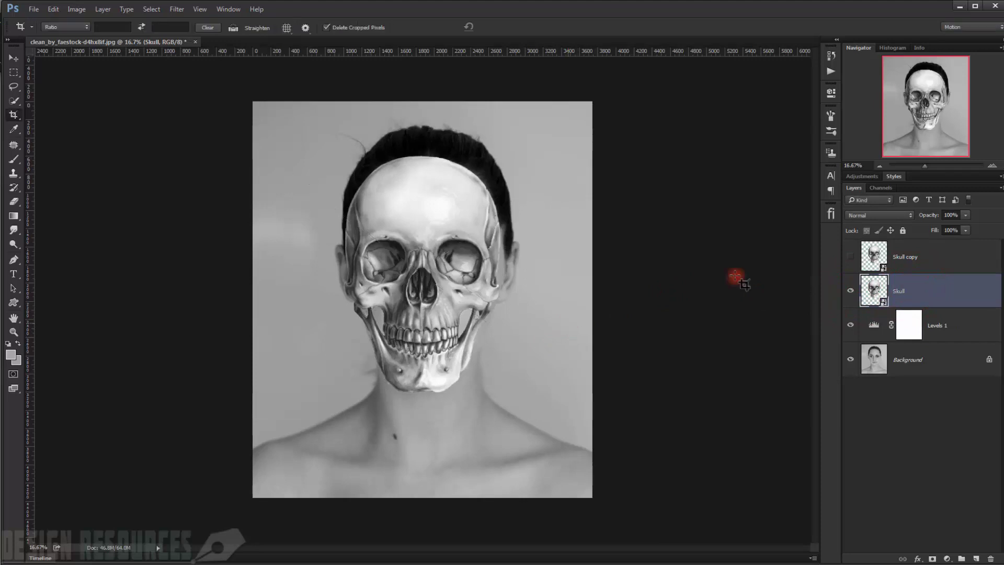
right_click(918, 293)
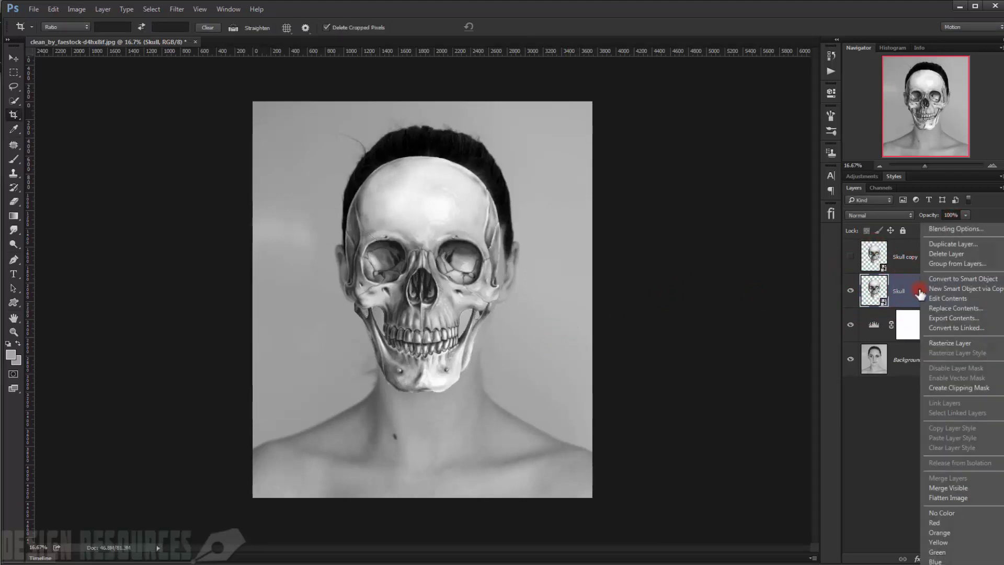
click(956, 342)
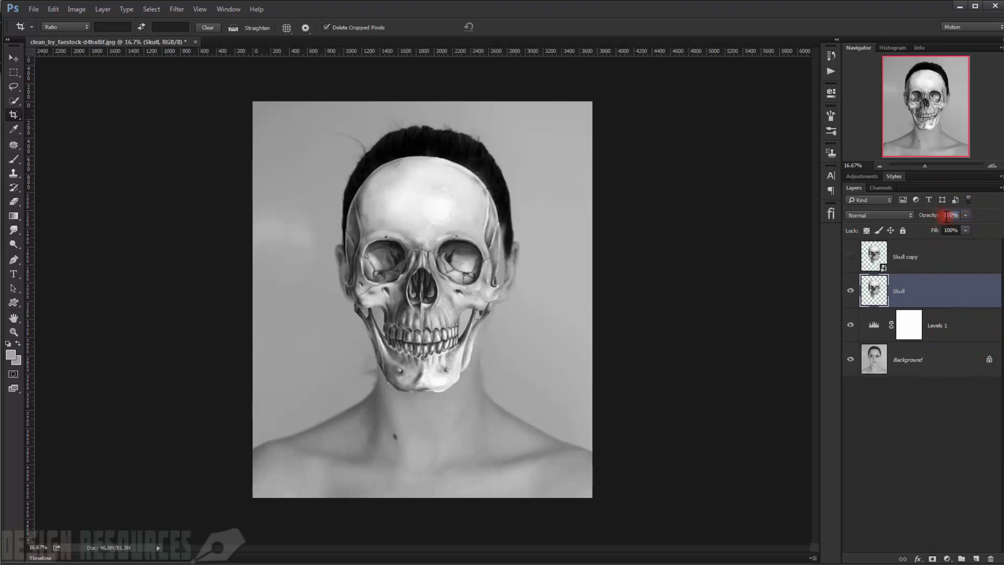
- Lower the Skull layer's opacity to about 43% so the face can be seen through it
text(70)
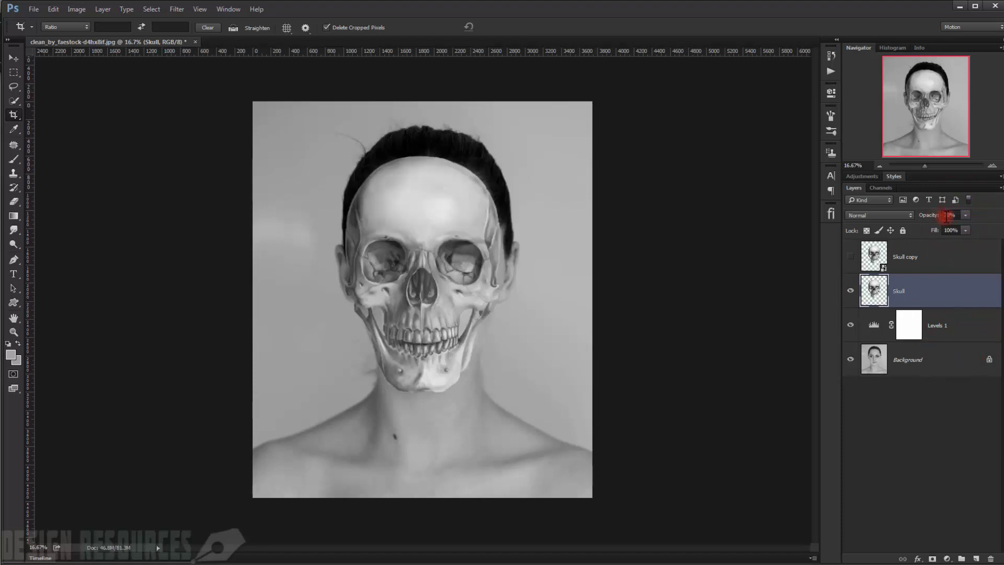
drag(935, 217, 919, 216)
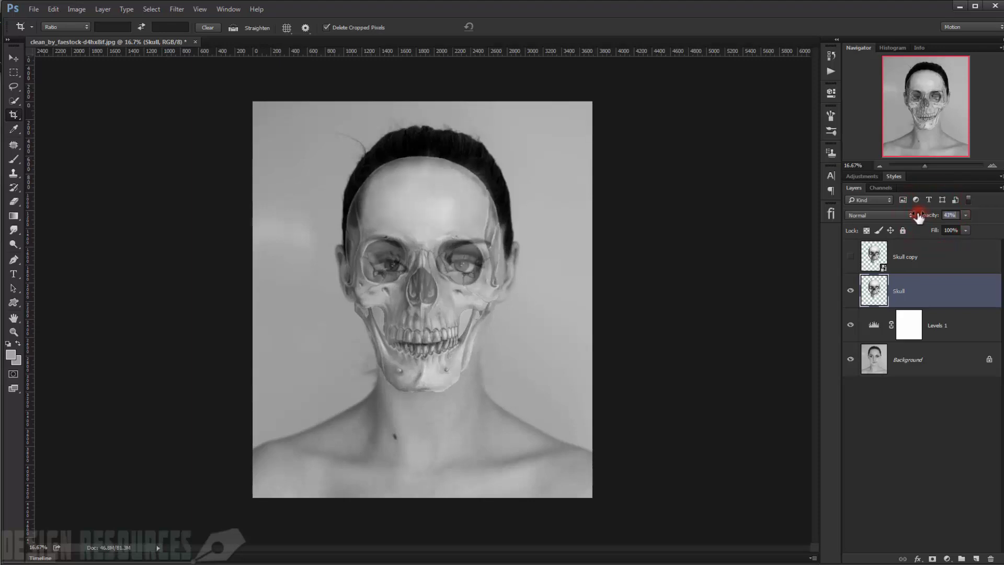
- Move the Skull layer slightly up and to the left to realign it with the woman's facial features
click(122, 124)
click(13, 56)
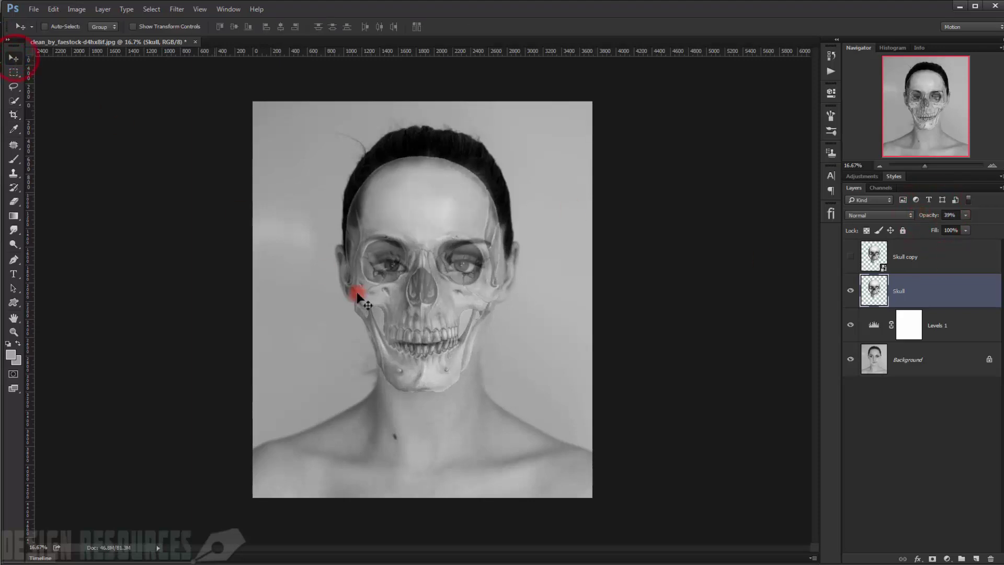
scroll(392, 325, up, 2)
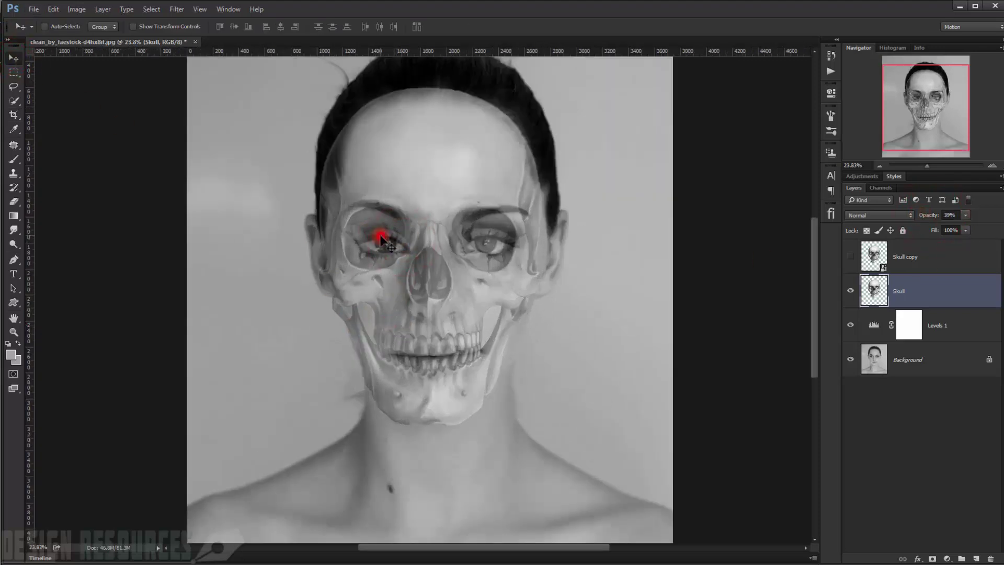
drag(380, 236, 375, 231)
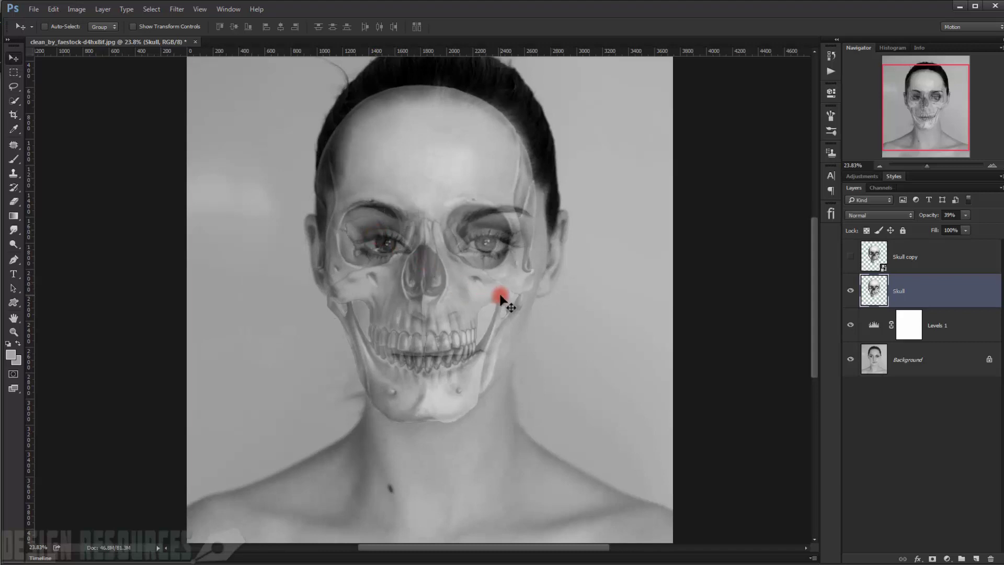
- Free-transform the Skull layer to about 104% width and 98% height, fitting it over the woman's eyes, mouth and chin
key(ctrl+t)
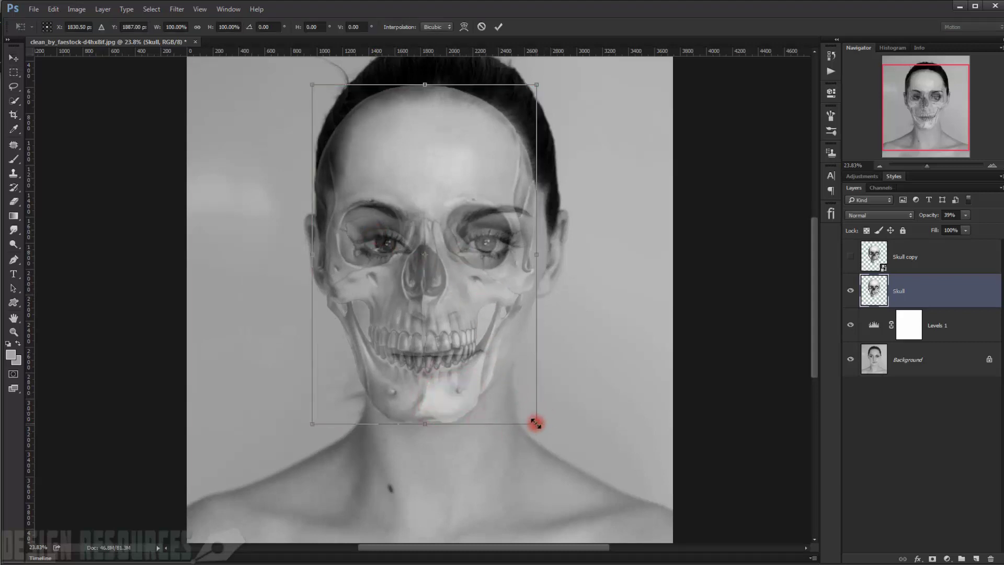
mouse_move(535, 423)
mouse_down()
mouse_move(555, 422)
mouse_move(553, 432)
mouse_up()
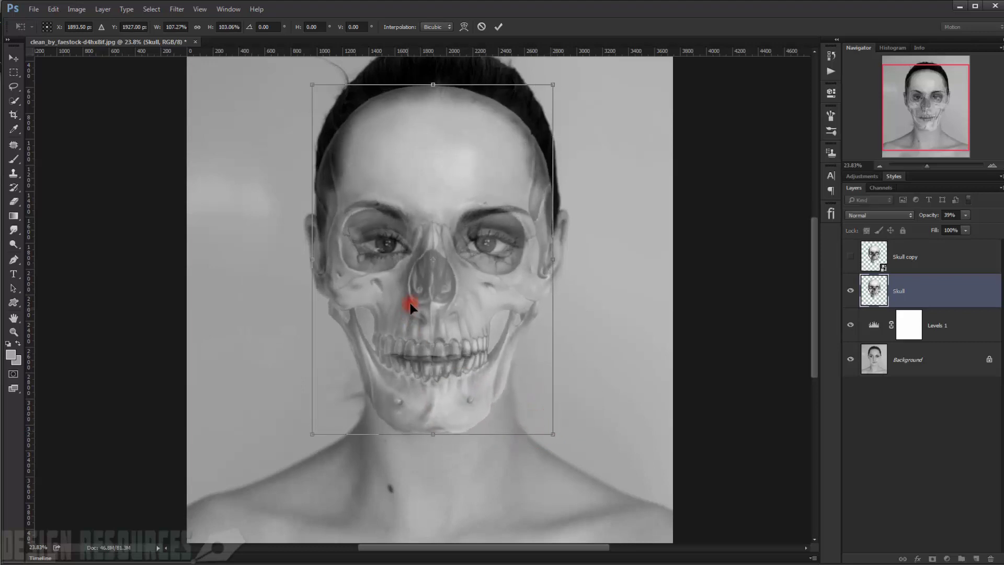
drag(416, 303, 422, 311)
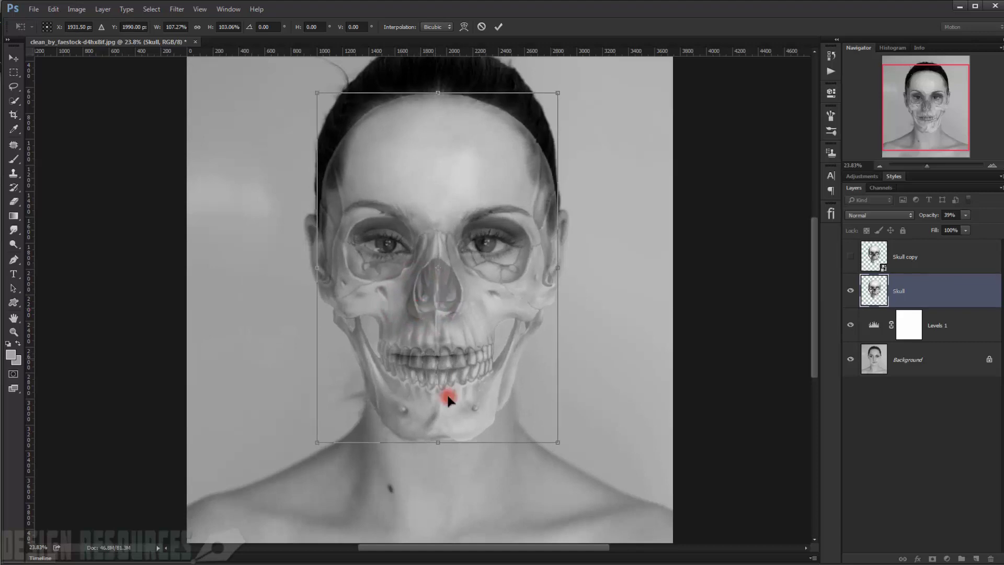
drag(560, 441, 553, 424)
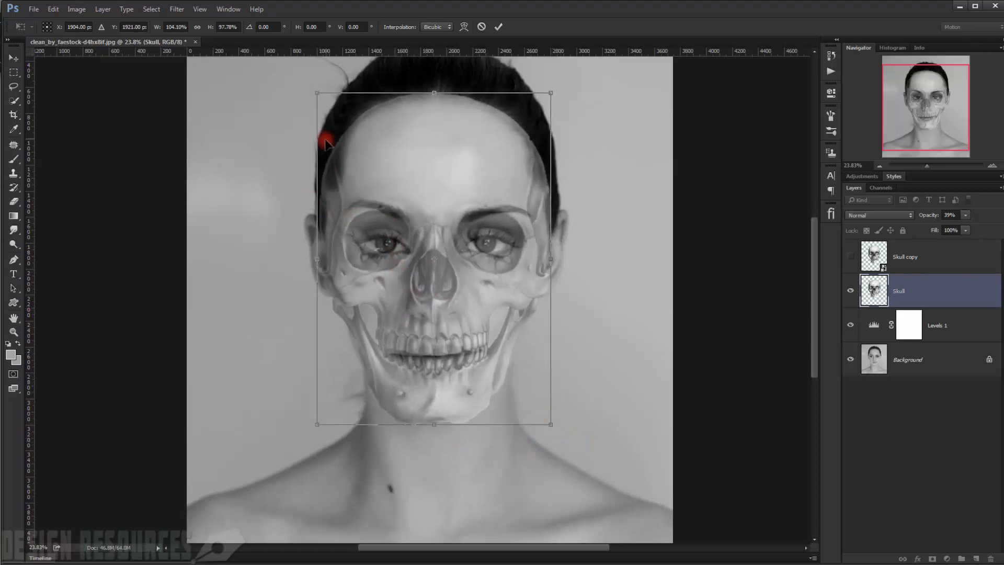
- Switch the Skull layer's transform to Warp and bend the eye socket and nose areas to fit the woman's face
right_click(410, 171)
click(434, 240)
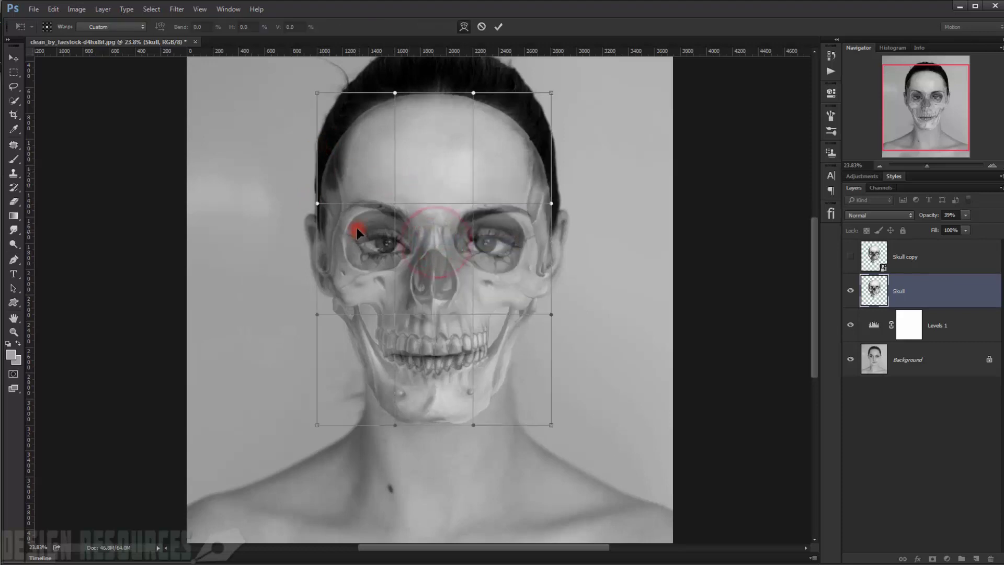
drag(354, 214, 425, 269)
mouse_move(471, 308)
mouse_down()
mouse_move(457, 355)
mouse_move(424, 346)
mouse_up()
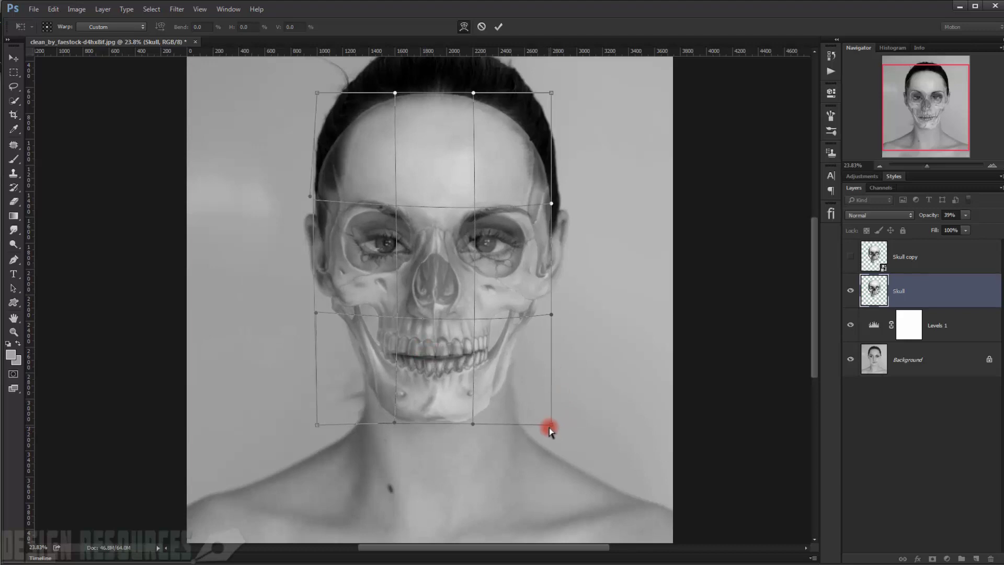
- Pull both lower corners of the skull's warp mesh upward to tighten the jawline around the woman's chin
drag(549, 426, 550, 391)
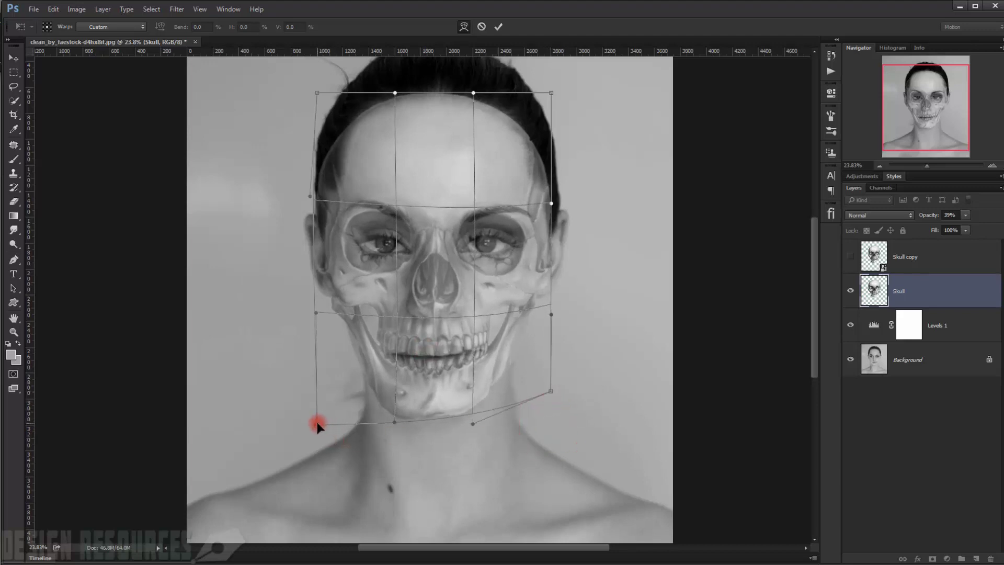
drag(317, 426, 312, 392)
click(580, 393)
drag(551, 396, 548, 390)
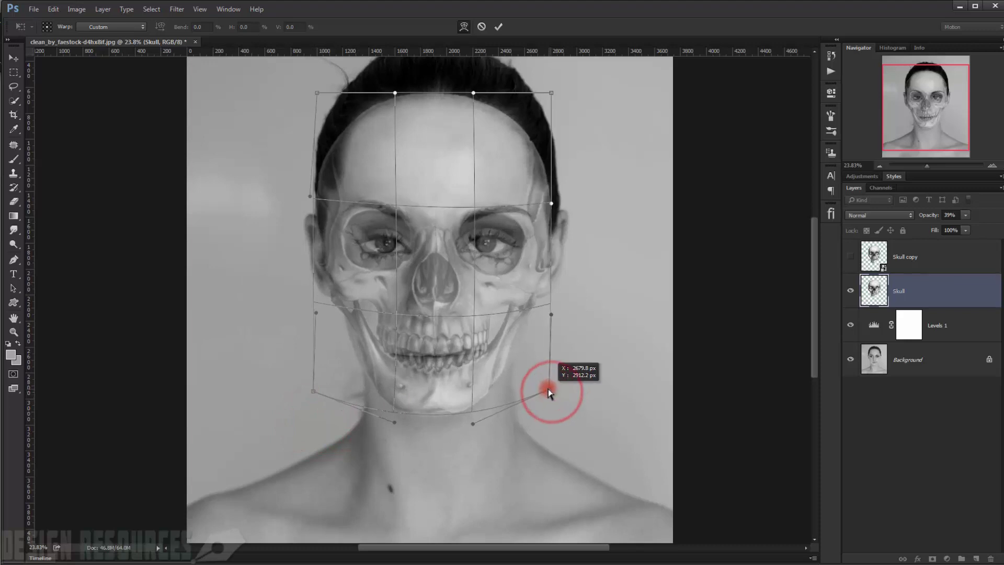
- Warp the skull's chin and teeth slightly downward and fine-tune the right jaw edge against the woman's lower face
click(437, 408)
drag(430, 416, 396, 432)
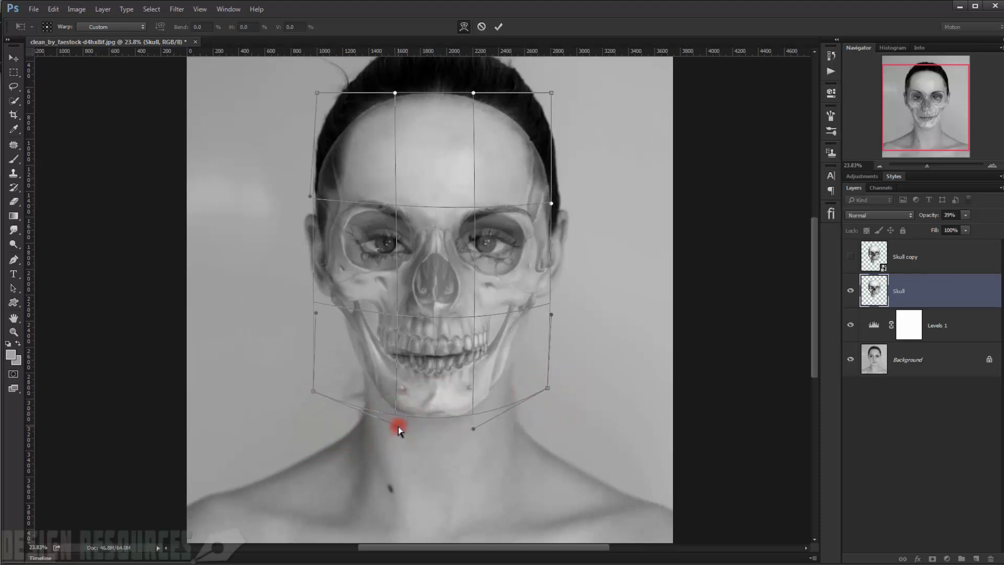
drag(413, 344, 412, 350)
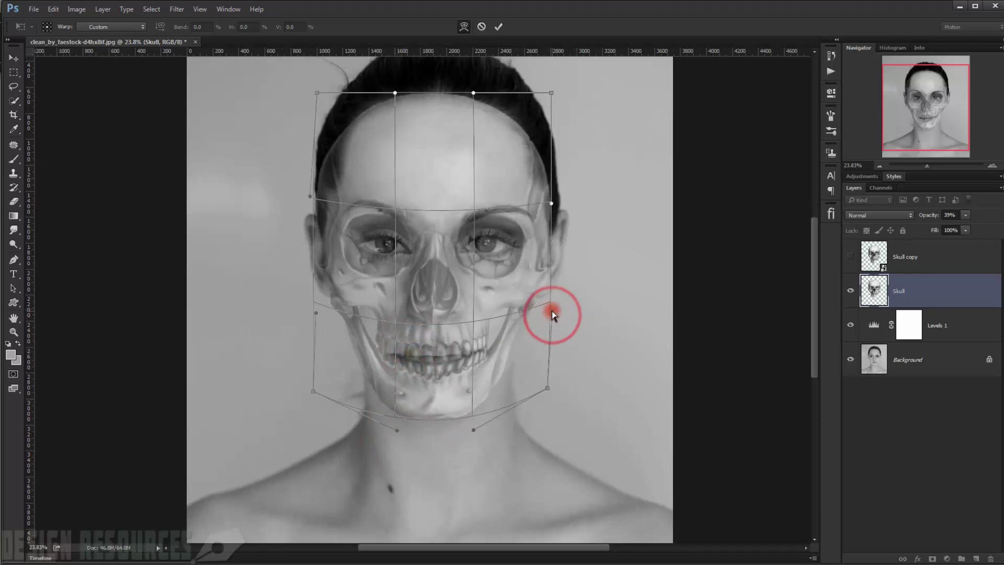
drag(551, 311, 550, 309)
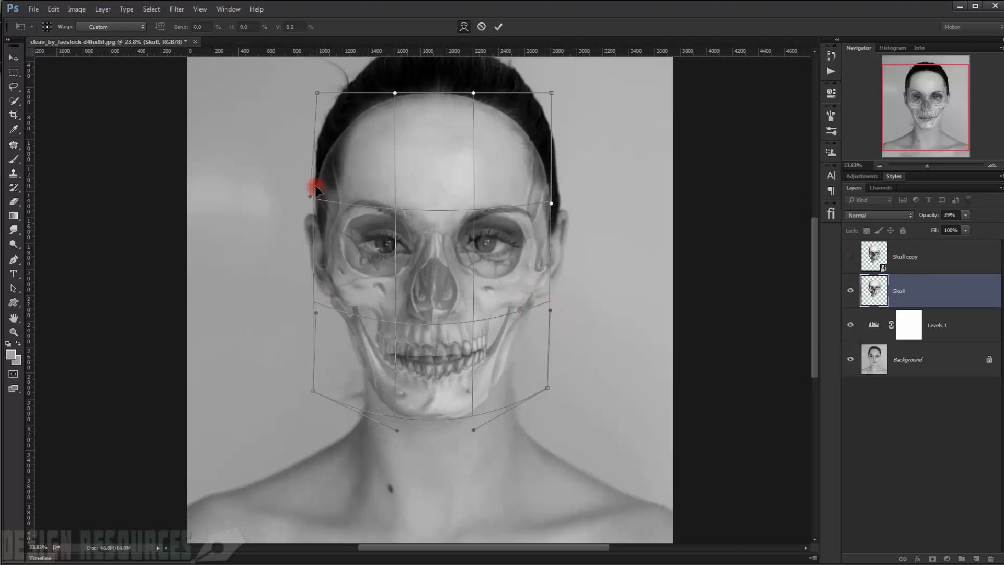
- Bulge the warp mesh outward along the skull's left temple and cheek, and center the left eye socket around the woman's eye
drag(311, 196, 305, 183)
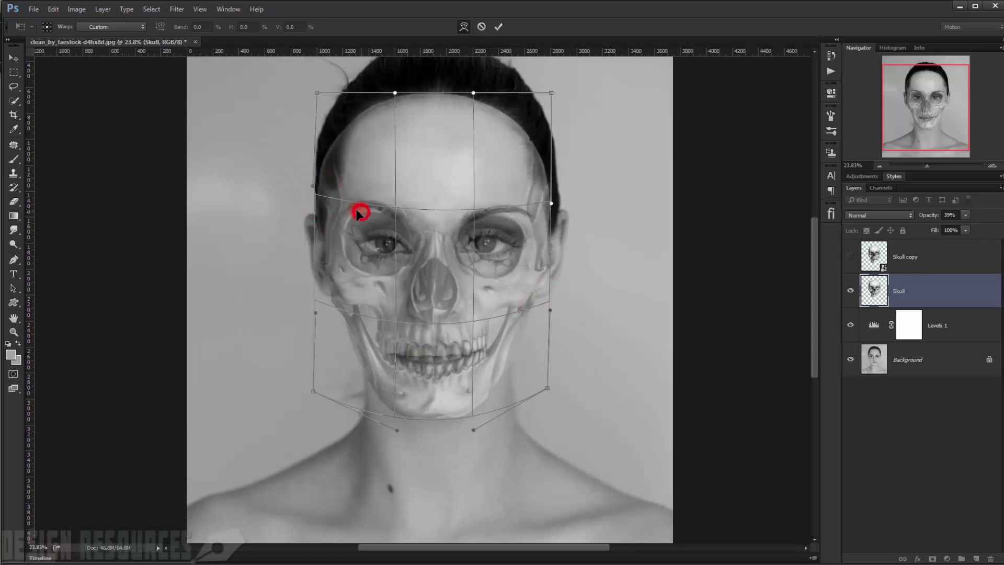
drag(358, 211, 356, 209)
drag(419, 268, 425, 270)
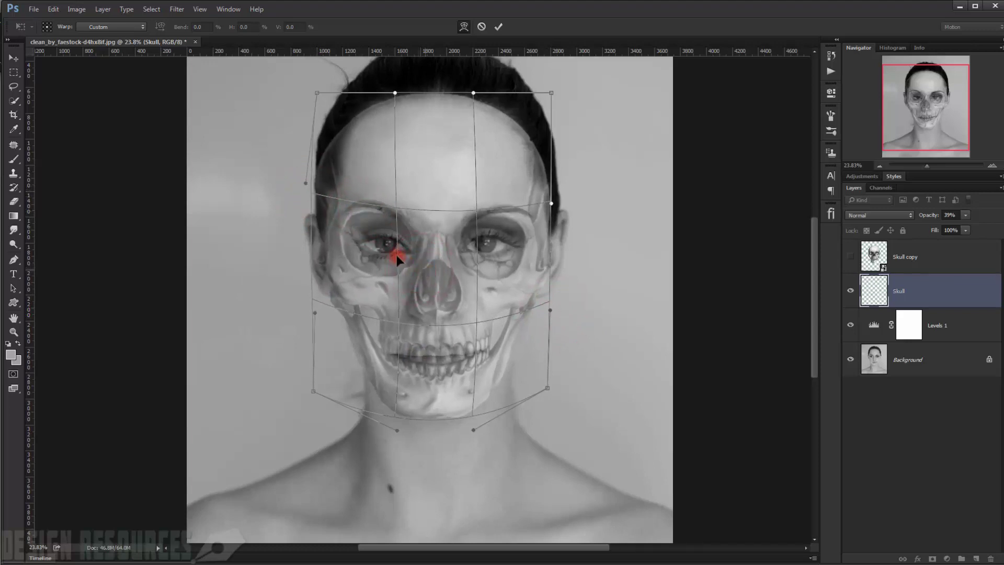
drag(303, 178, 298, 162)
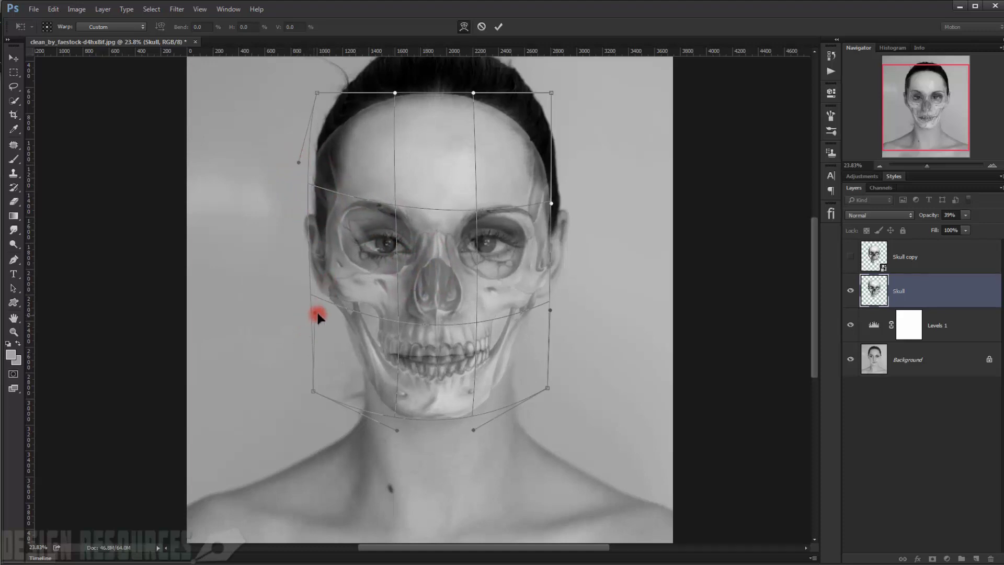
drag(315, 313, 312, 325)
drag(345, 247, 349, 246)
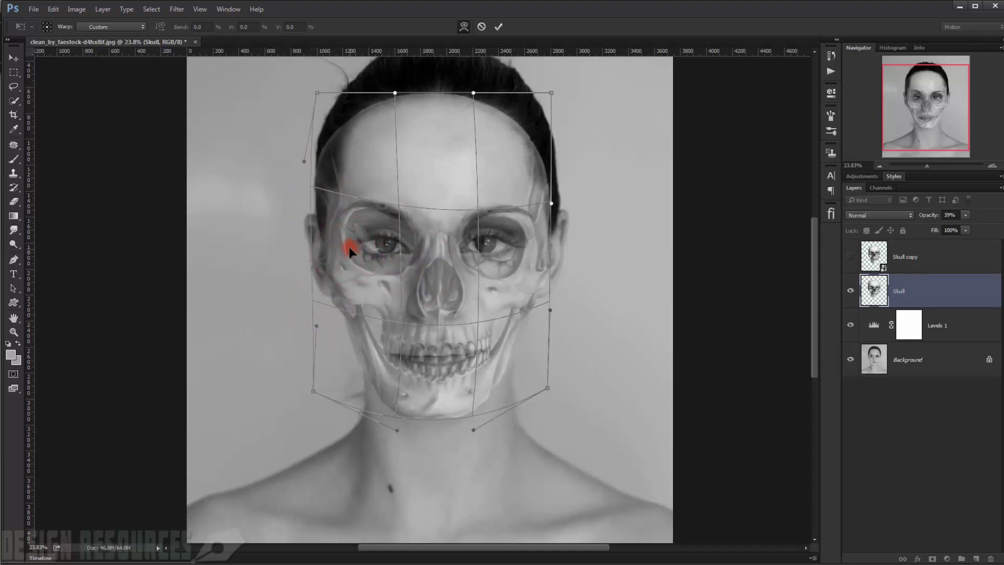
click(543, 235)
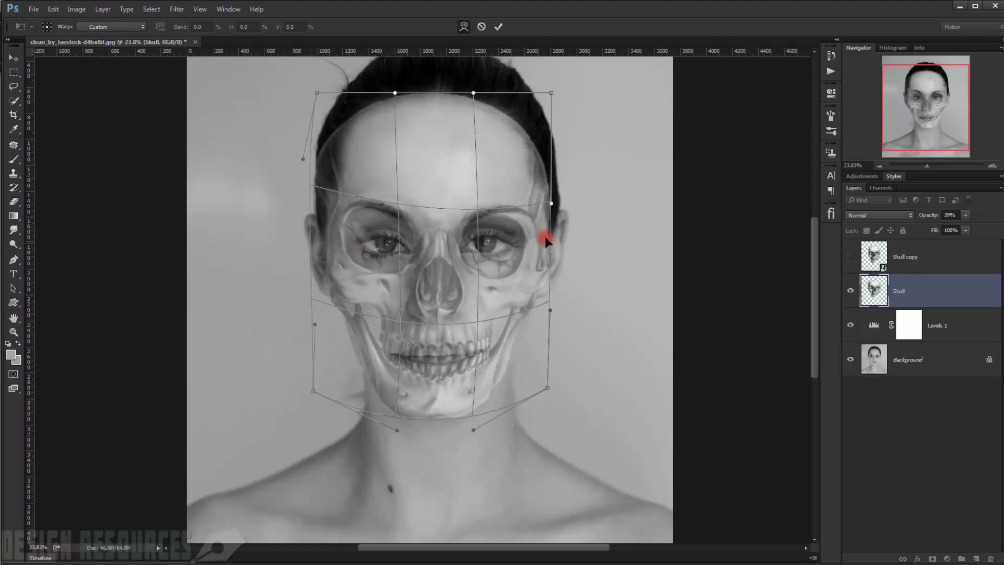
- Refine the warp at the skull's right cheek, align the teeth with the woman's lips, and apply the transformation
click(433, 303)
drag(550, 309, 547, 300)
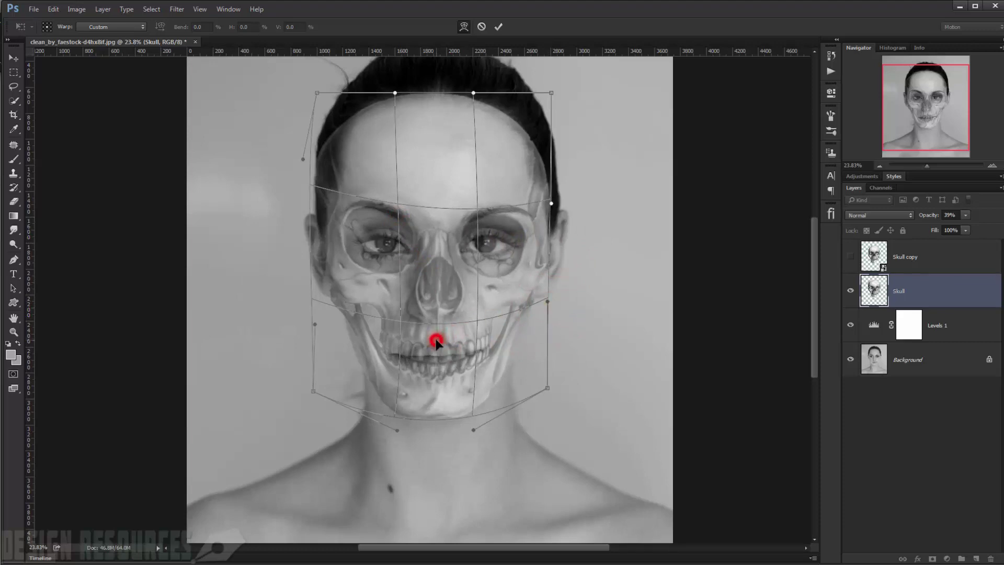
drag(438, 350, 469, 329)
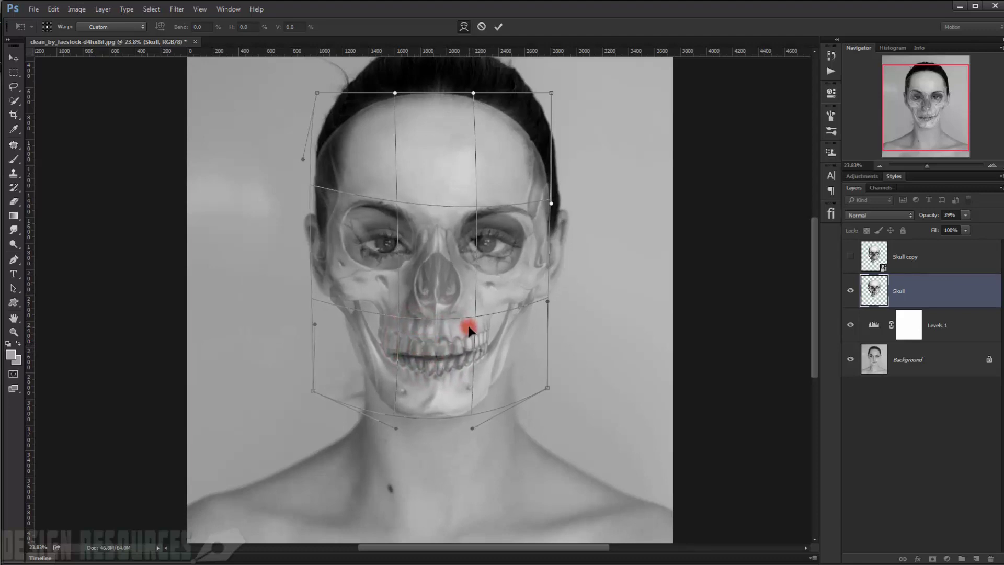
key(Return)
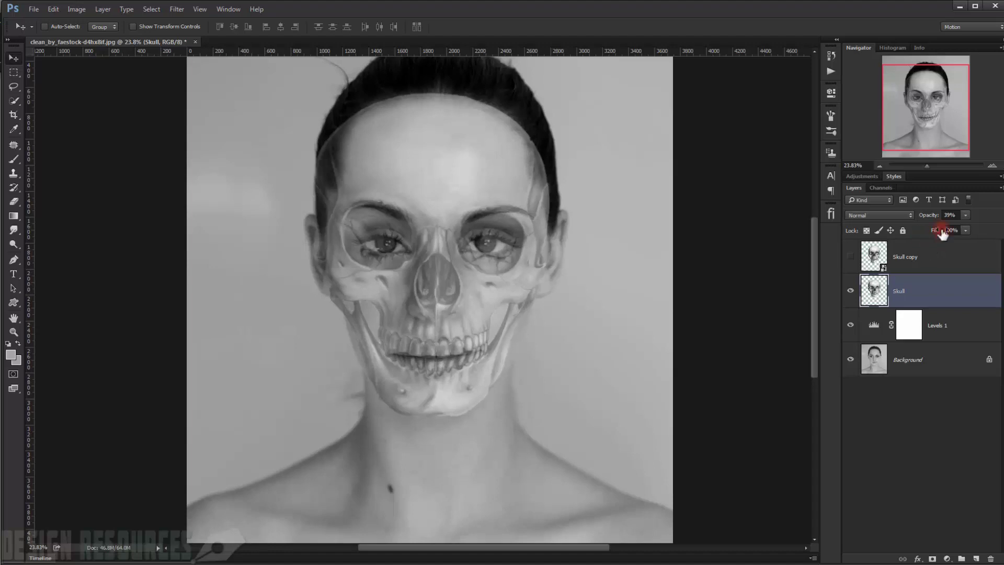
- Set the Skull layer's opacity to 70% and its blending mode to Multiply
drag(927, 215, 993, 219)
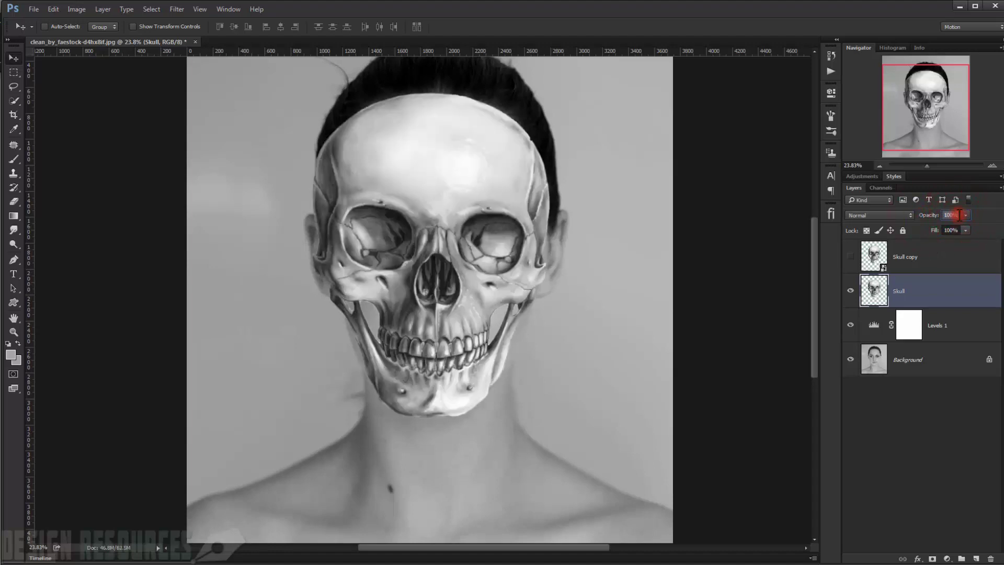
text(70)
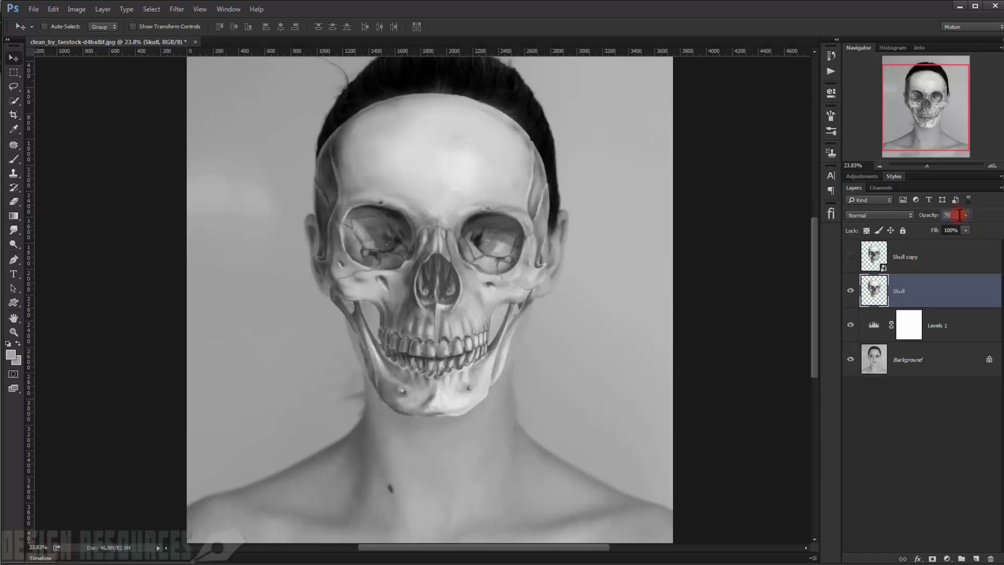
click(892, 215)
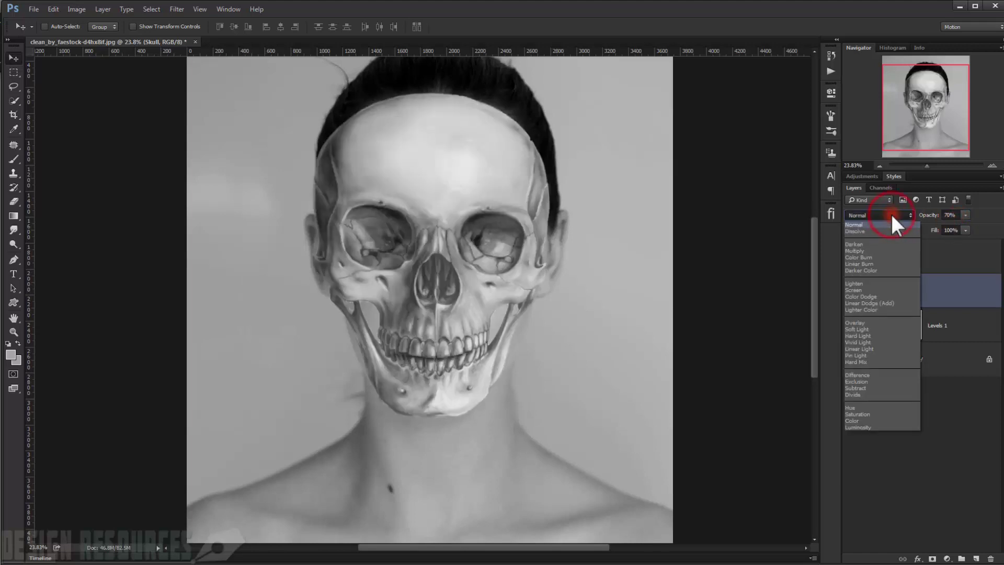
click(871, 250)
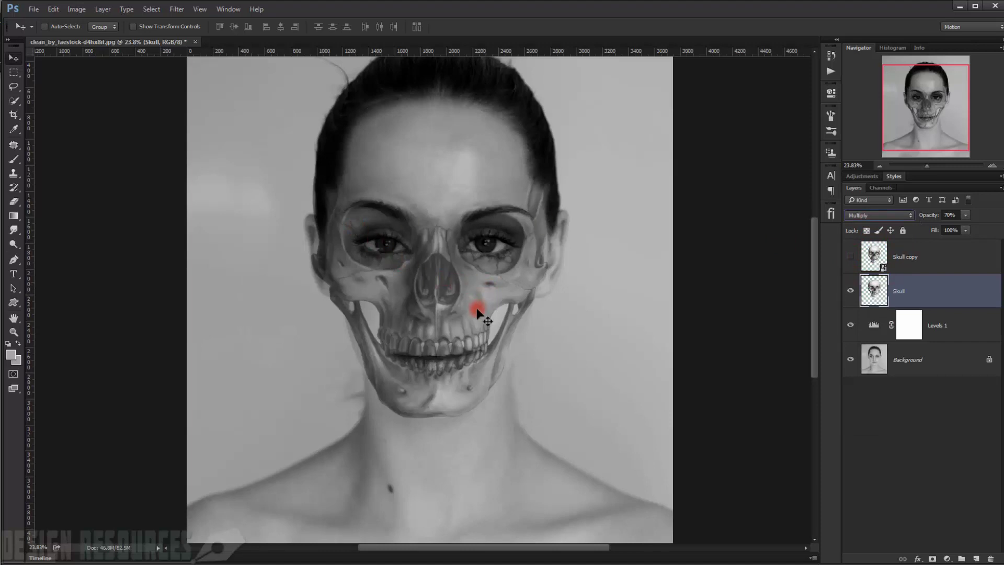
- Start Puppet Warp on the Skull layer and pin its chin, the base of the nose, the nose bridge and the top of the forehead
drag(409, 299, 435, 294)
scroll(453, 328, up, 1)
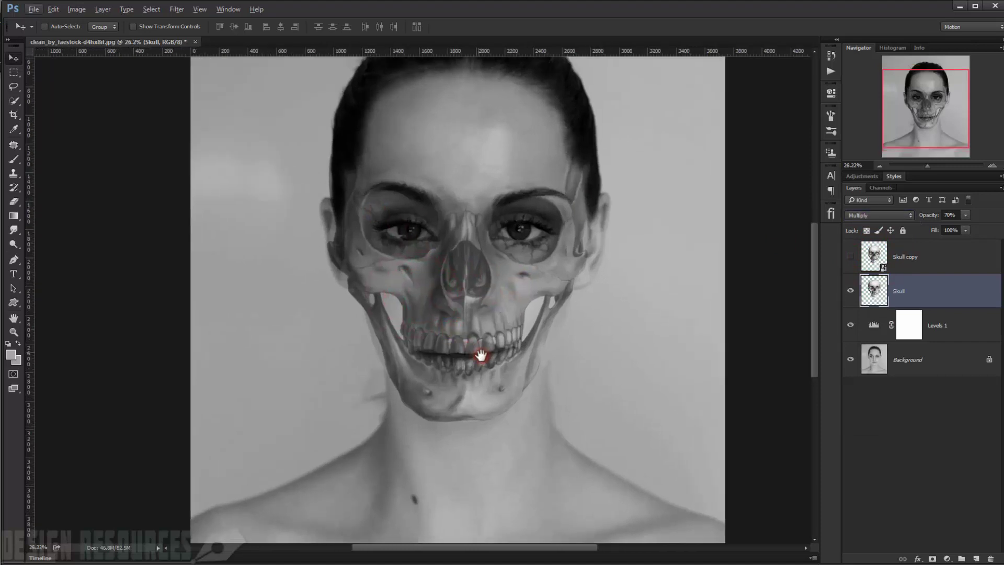
mouse_move(480, 349)
mouse_down()
mouse_move(463, 317)
mouse_move(441, 352)
mouse_move(464, 377)
mouse_move(449, 388)
mouse_up()
drag(469, 297, 465, 315)
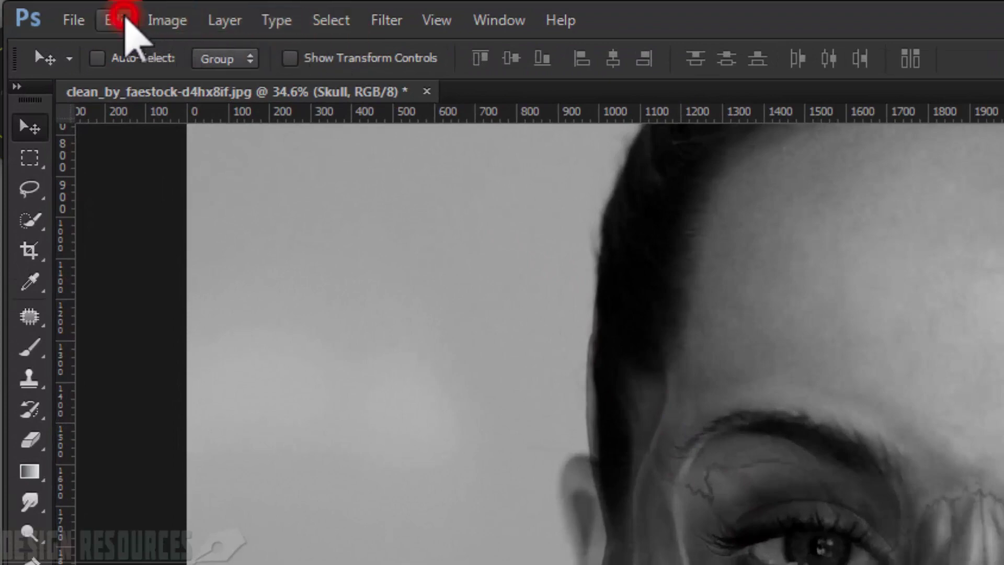
click(124, 21)
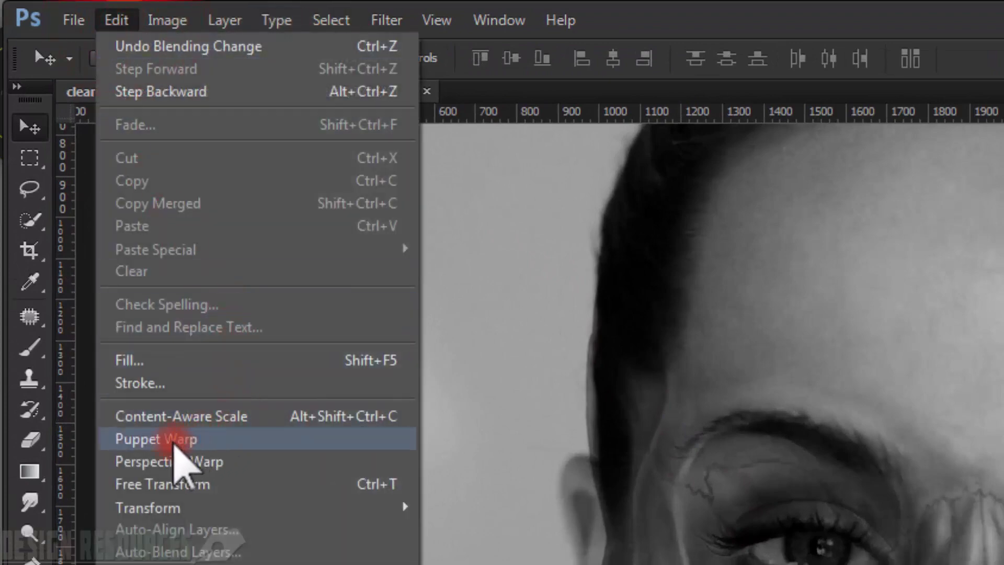
click(179, 440)
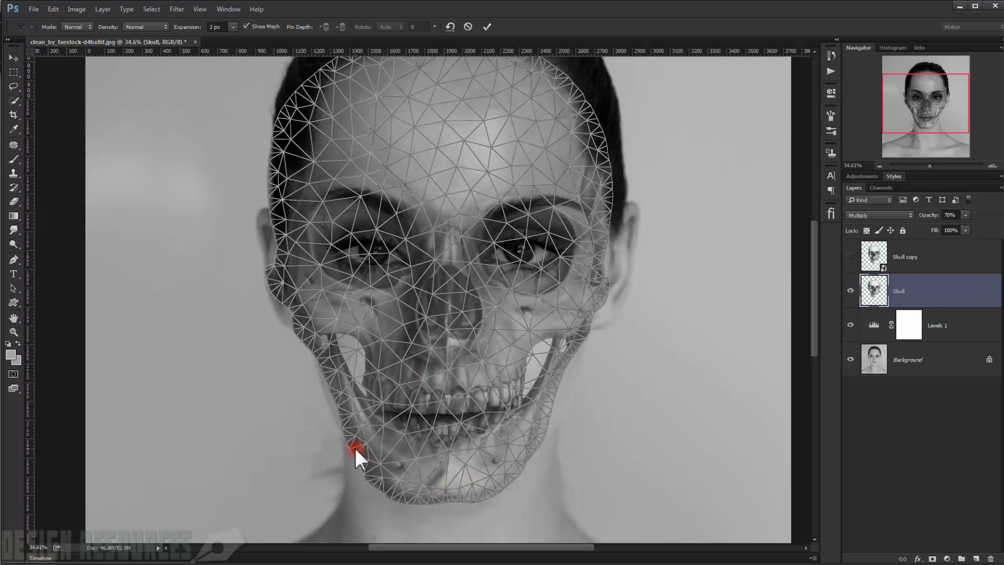
click(442, 497)
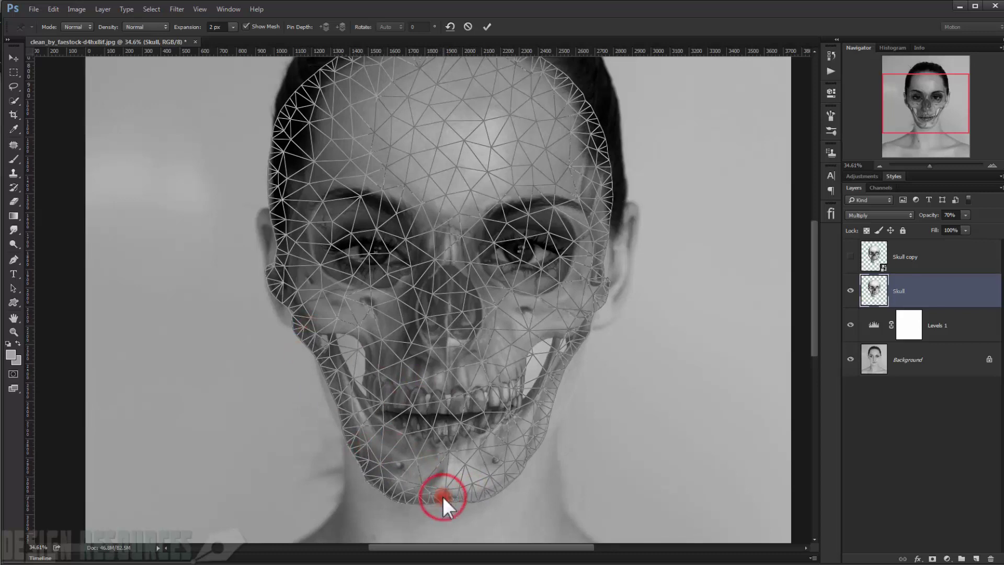
click(445, 352)
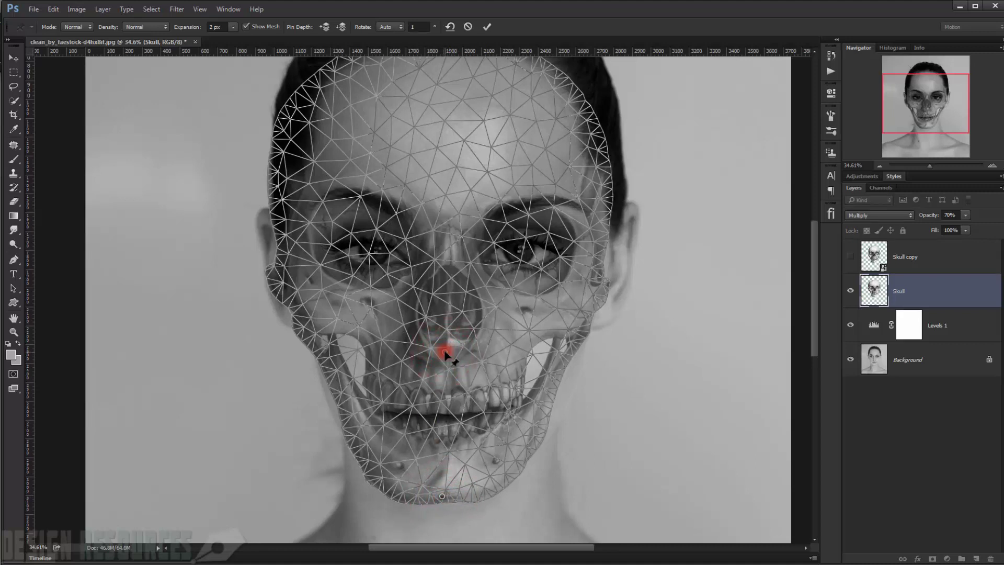
click(448, 218)
scroll(448, 207, up, 3)
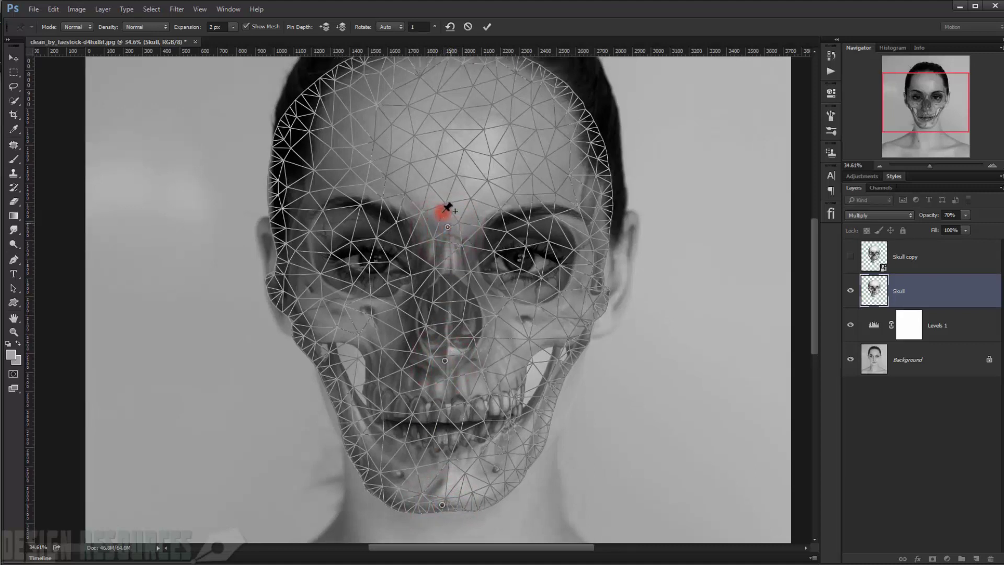
click(442, 75)
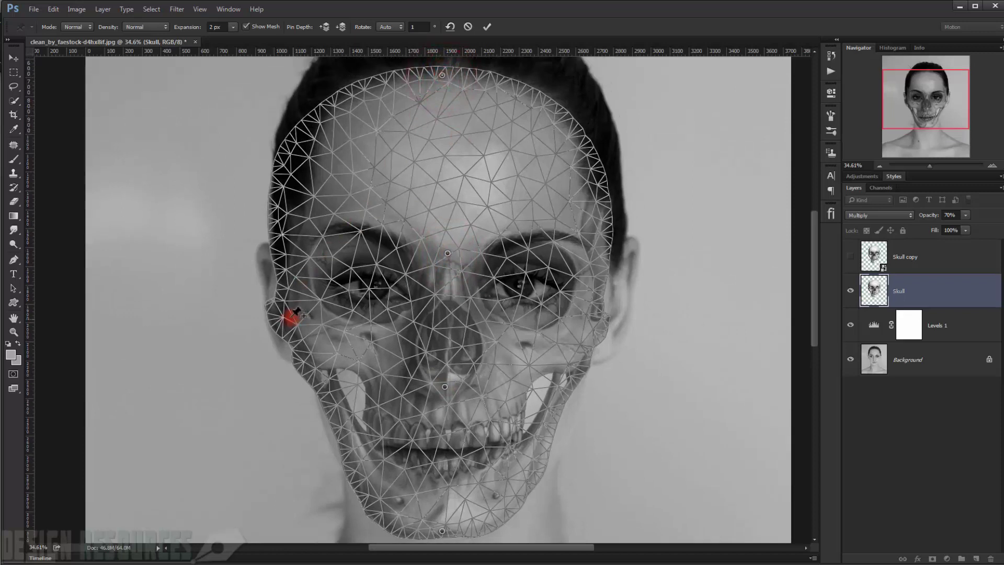
- Add warp pins at both outer cheekbones, the left temple, beside the nose, on the lower left cheek and above the left eye socket
click(601, 335)
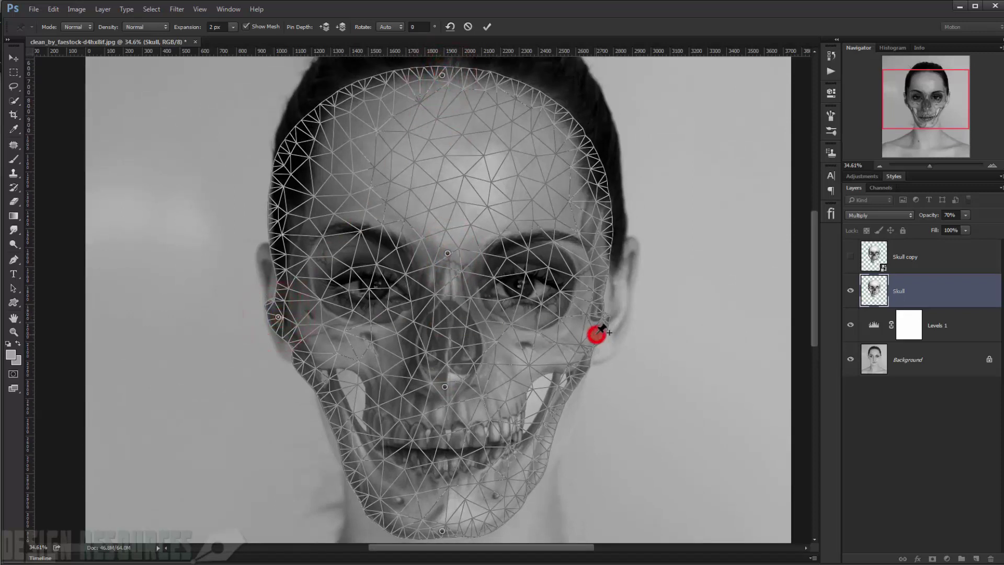
click(324, 229)
click(427, 377)
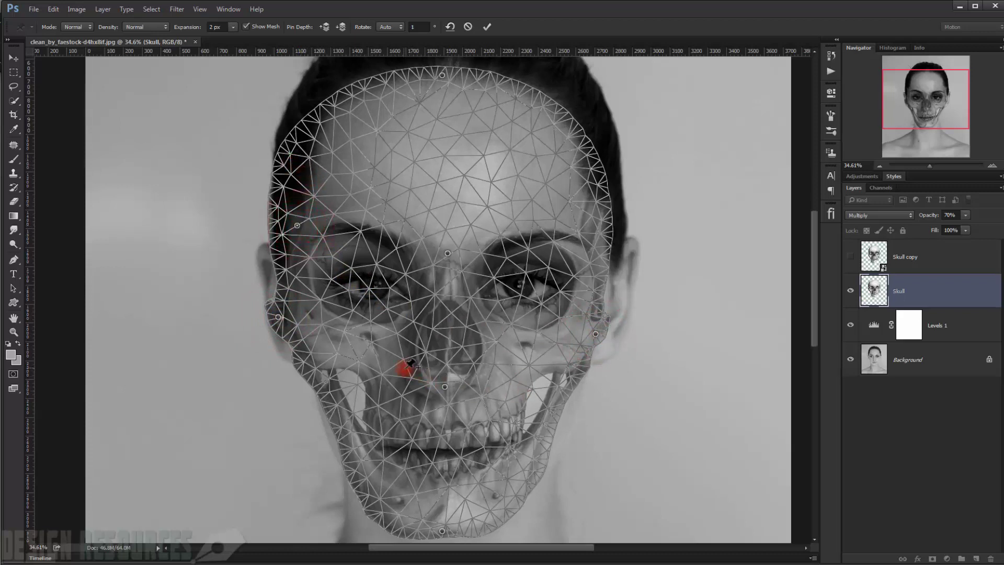
click(452, 375)
drag(355, 376, 332, 371)
click(439, 321)
drag(391, 236, 377, 210)
scroll(415, 358, down, 3)
- Pin the skull's left jaw edge and nudge the jaw and chin pins slightly upward to follow the woman's jawline
click(397, 390)
scroll(397, 390, down, 3)
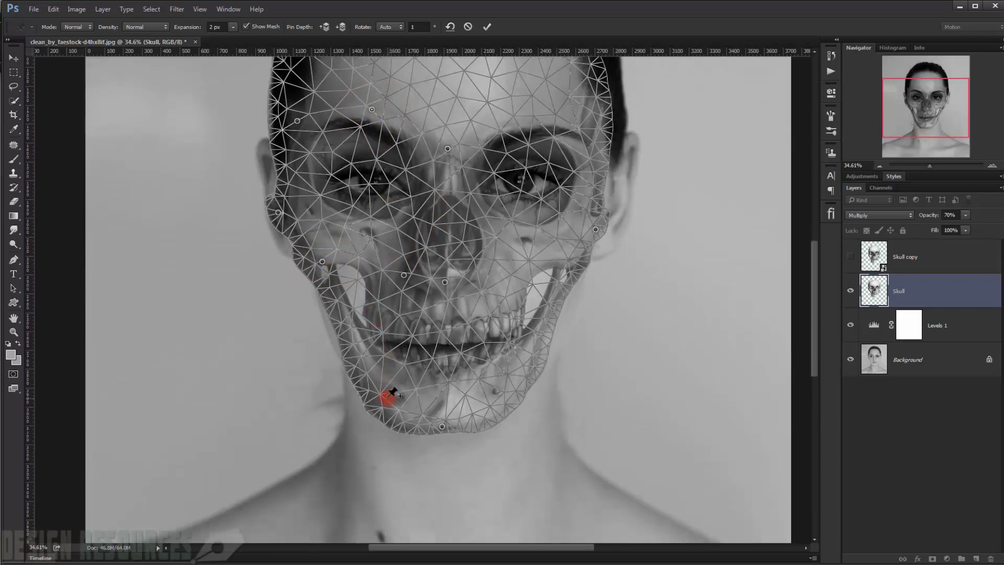
click(344, 302)
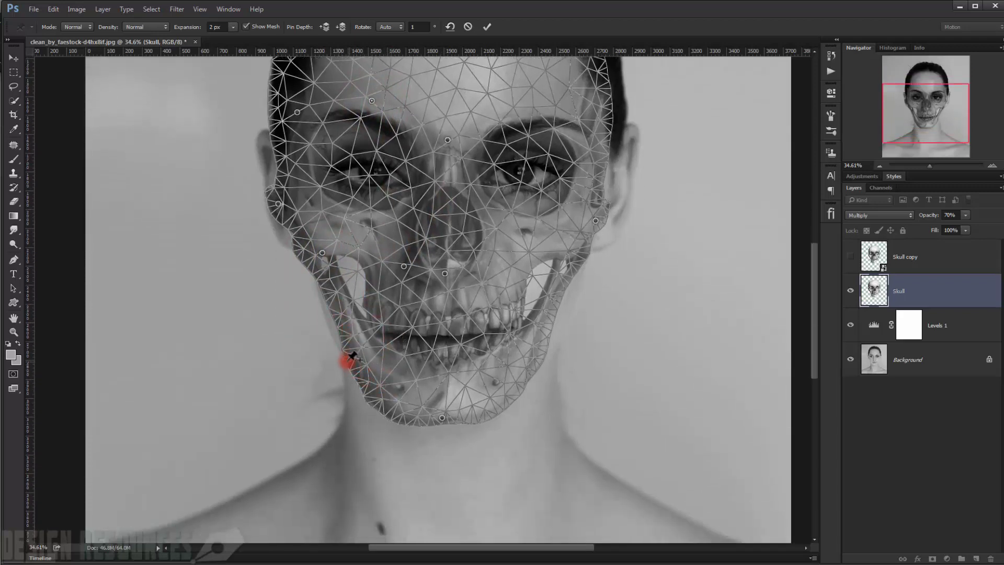
click(376, 329)
drag(348, 359, 350, 348)
click(429, 419)
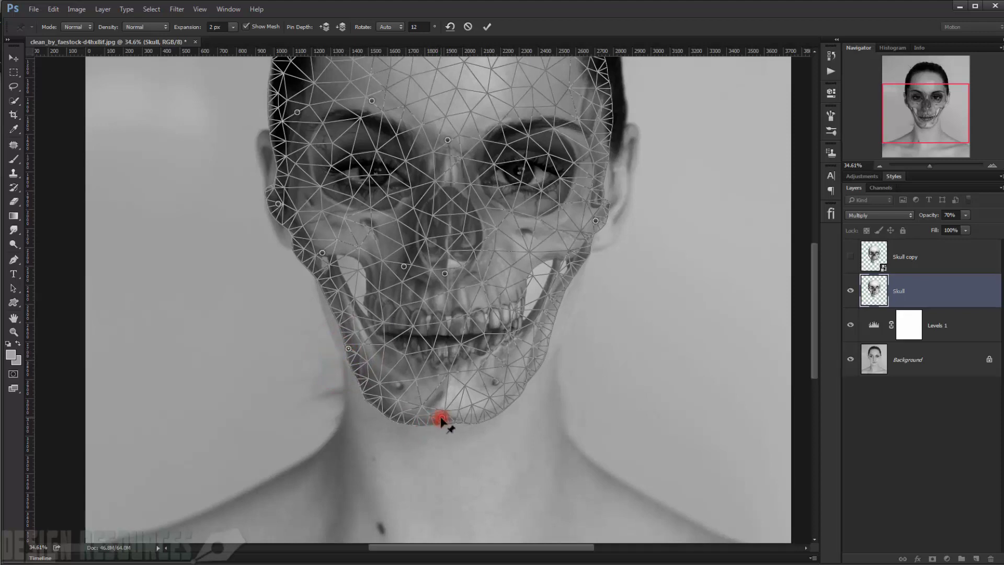
drag(441, 418, 442, 416)
- Shift the left cheek pin slightly outward and the nose bridge pin toward the right brow, and apply the Puppet Warp
drag(320, 257, 316, 257)
click(279, 205)
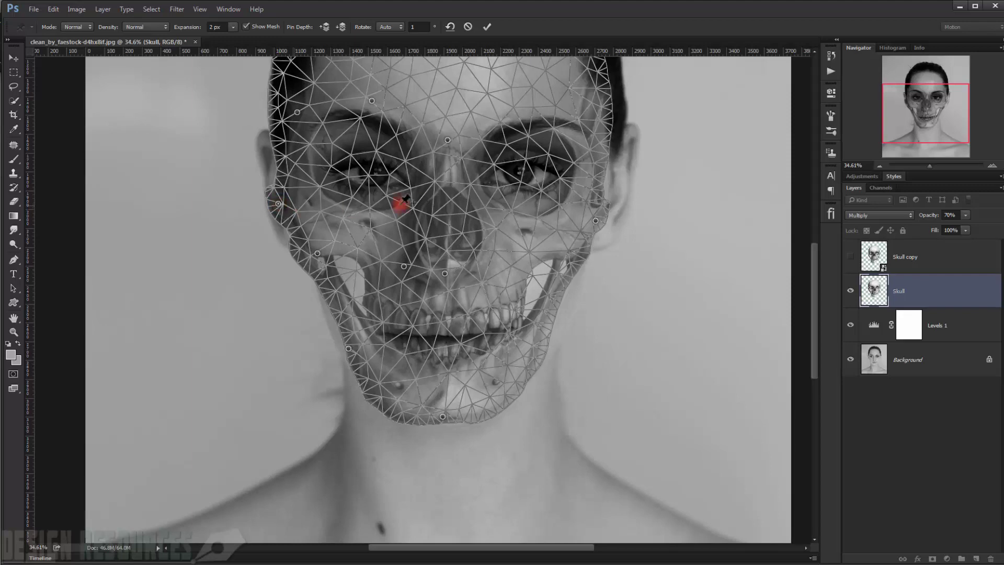
drag(448, 140, 454, 144)
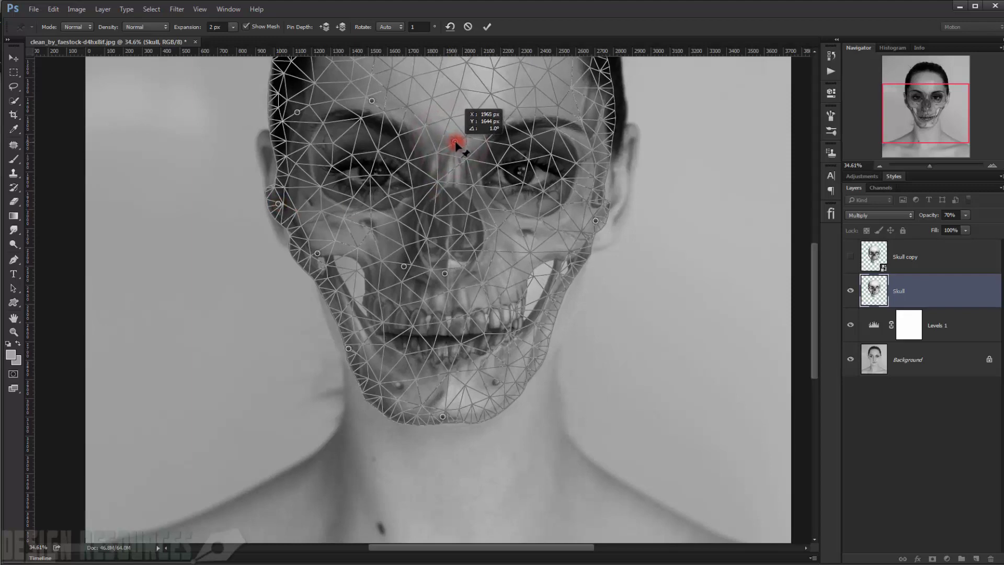
click(475, 136)
key(h)
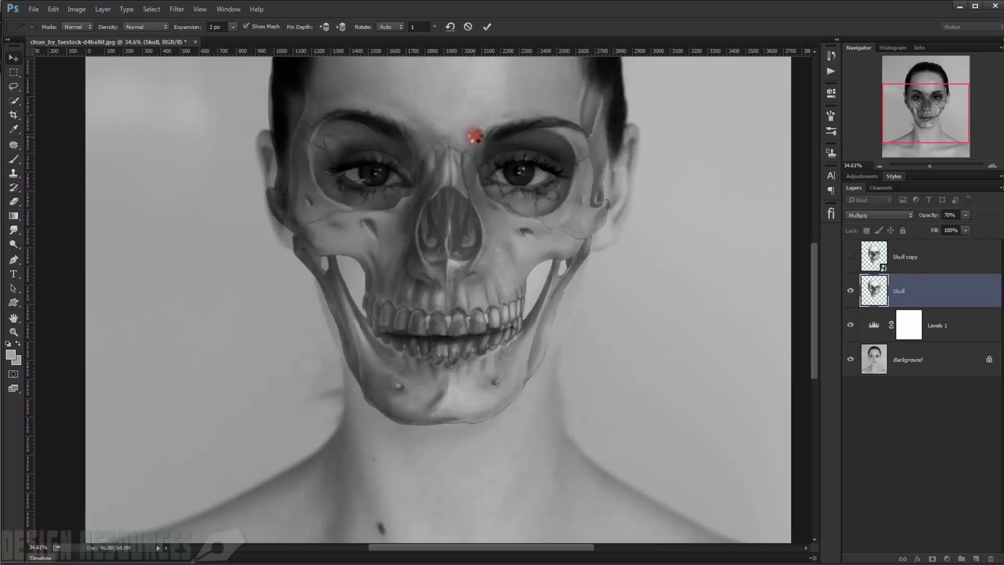
key(Return)
- Examine how the warped skull's eye sockets, nose, teeth and jaw line up with the woman's face
click(685, 313)
click(438, 256)
scroll(398, 178, up, 2)
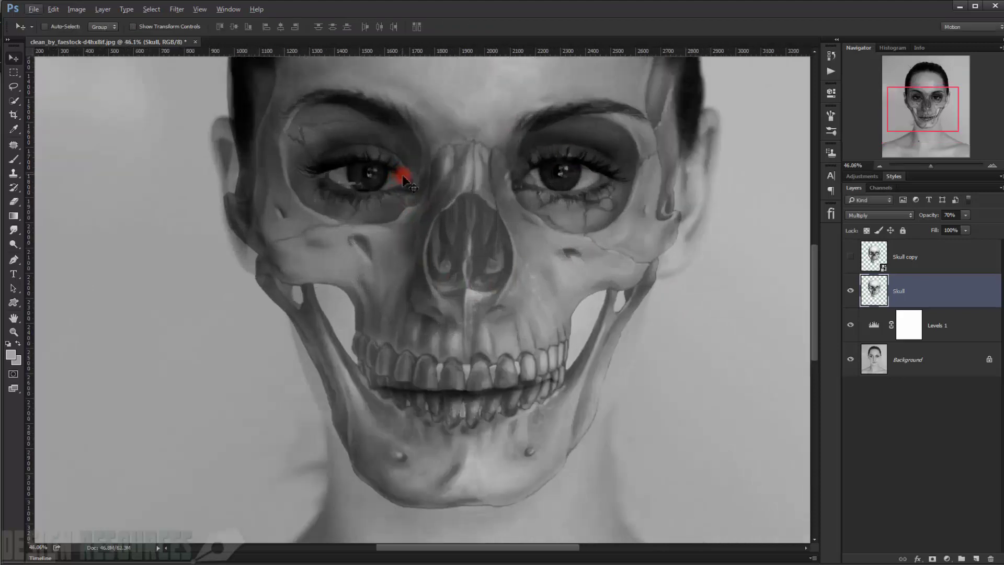
mouse_move(423, 196)
mouse_down()
mouse_move(449, 241)
mouse_move(423, 265)
mouse_move(414, 202)
mouse_up()
scroll(428, 258, down, 2)
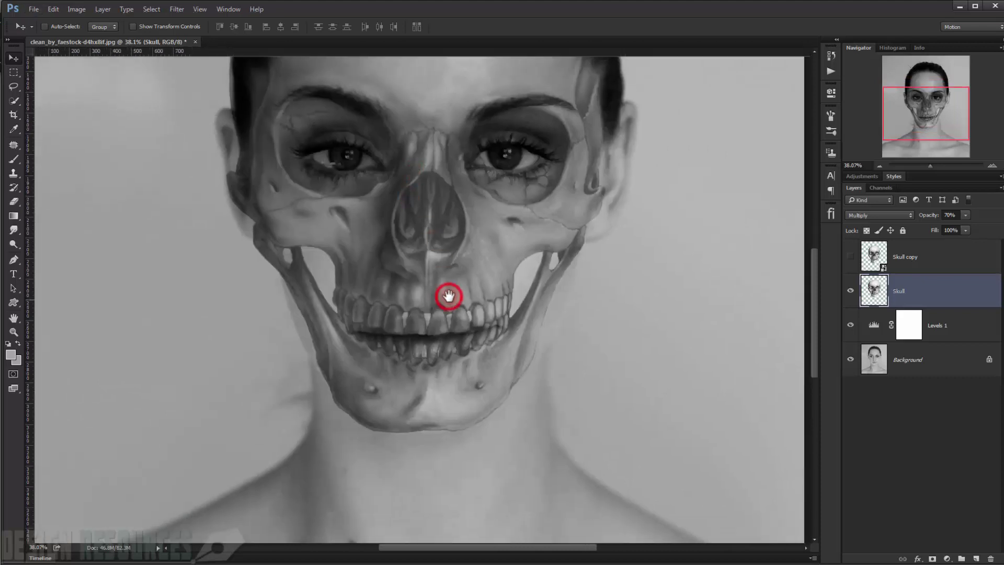
drag(448, 291, 431, 306)
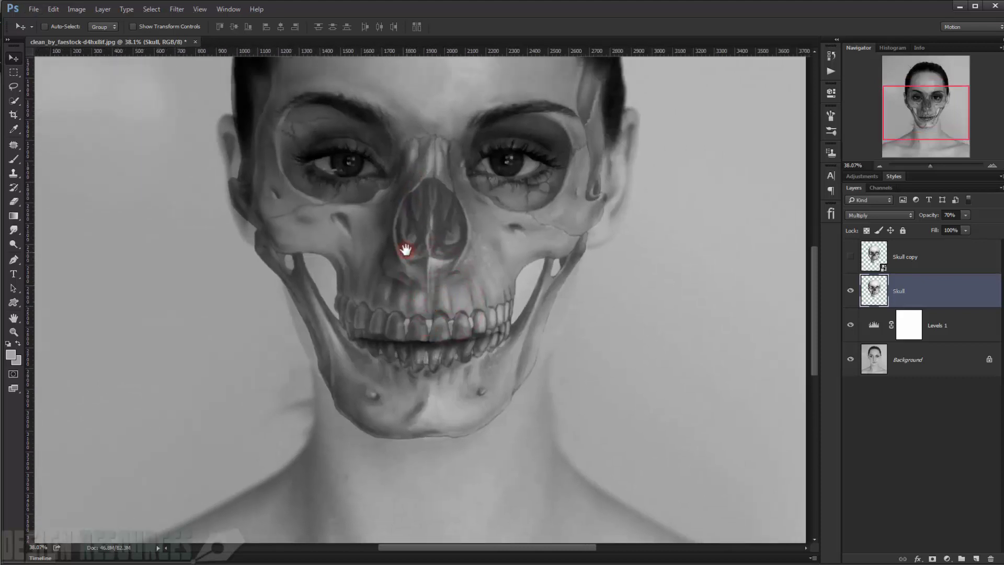
drag(407, 252, 420, 321)
scroll(352, 267, up, 1)
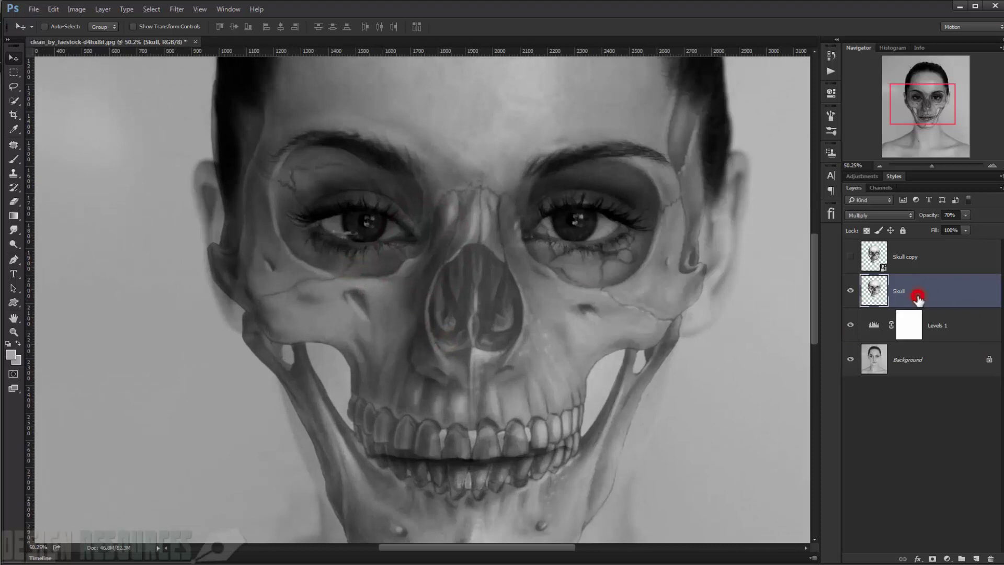
- Add a layer mask to the Skull layer and reduce the Brush tool's size to 150 px
click(933, 558)
click(15, 157)
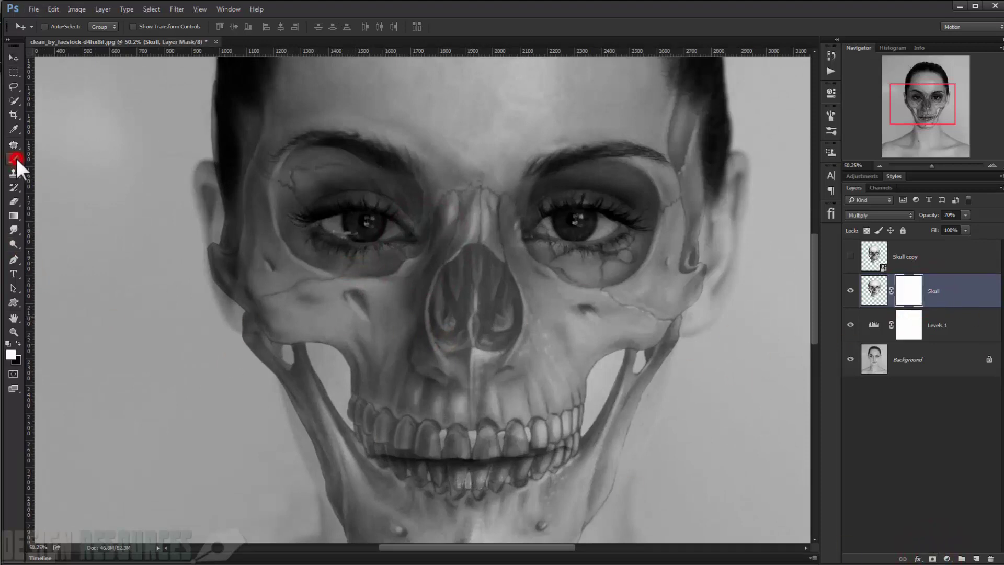
alt+right_click(285, 240)
mouse_move(310, 248)
mouse_down()
mouse_move(66, 195)
mouse_move(1, 215)
mouse_up()
key(bracketleft)
key(bracketleft)
key(bracketleft)
key(bracketleft)
key(bracketleft)
key(bracketleft)
key(bracketleft)
key(bracketleft)
key(bracketleft)
key(bracketleft)
key(bracketleft)
key(bracketleft)
key(bracketleft)
key(bracketleft)
key(bracketleft)
key(bracketleft)
key(bracketleft)
key(bracketleft)
key(bracketleft)
key(bracketleft)
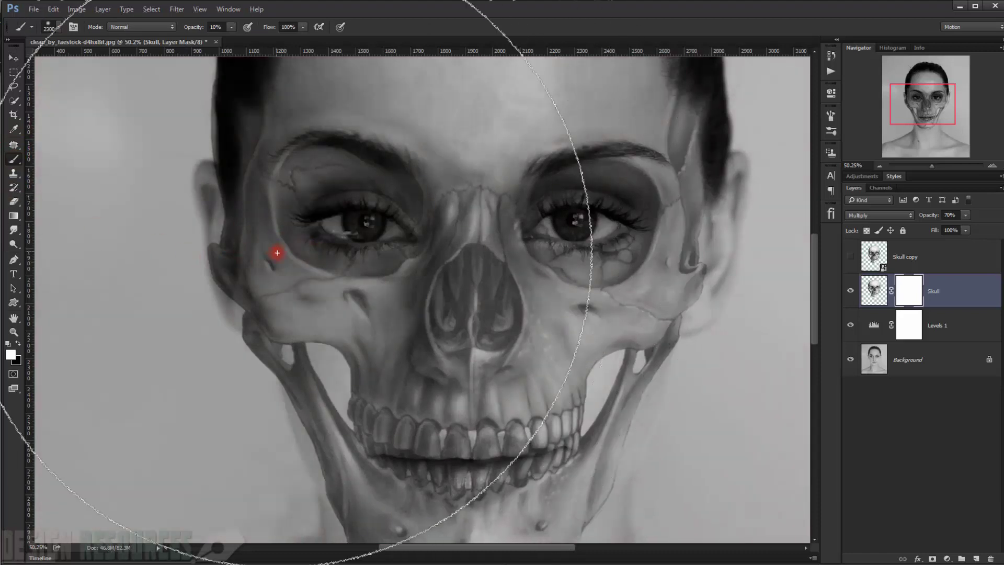
mouse_move(355, 245)
mouse_down()
mouse_move(401, 231)
mouse_move(360, 225)
mouse_up()
- Set the brush opacity to 100% and paint black on the mask with a 72 px brush to reveal the woman's left eye
click(231, 27)
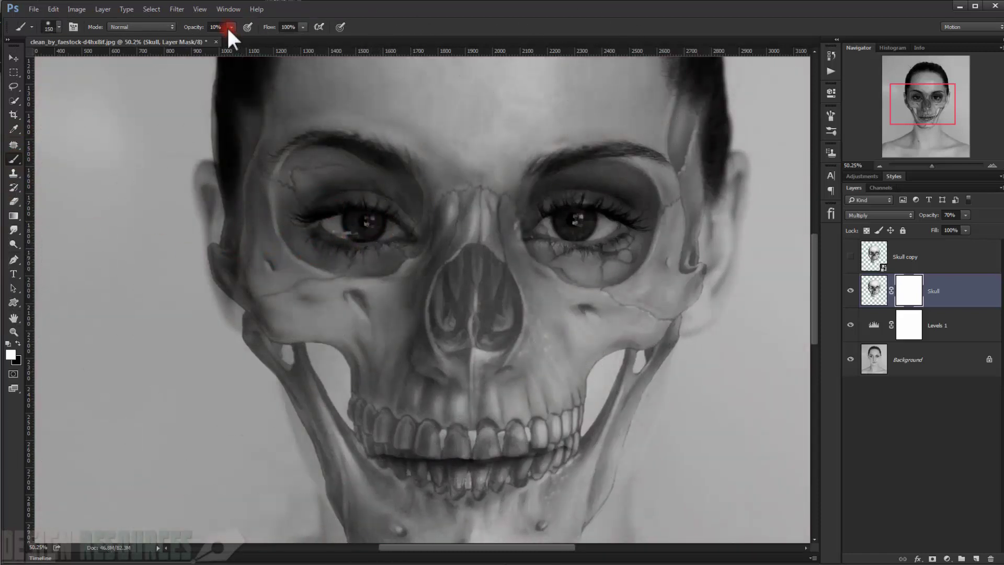
click(218, 27)
text(1)
key(alt)
key(space)
drag(402, 201, 425, 209)
scroll(386, 245, up, 3)
alt+right_click(387, 231)
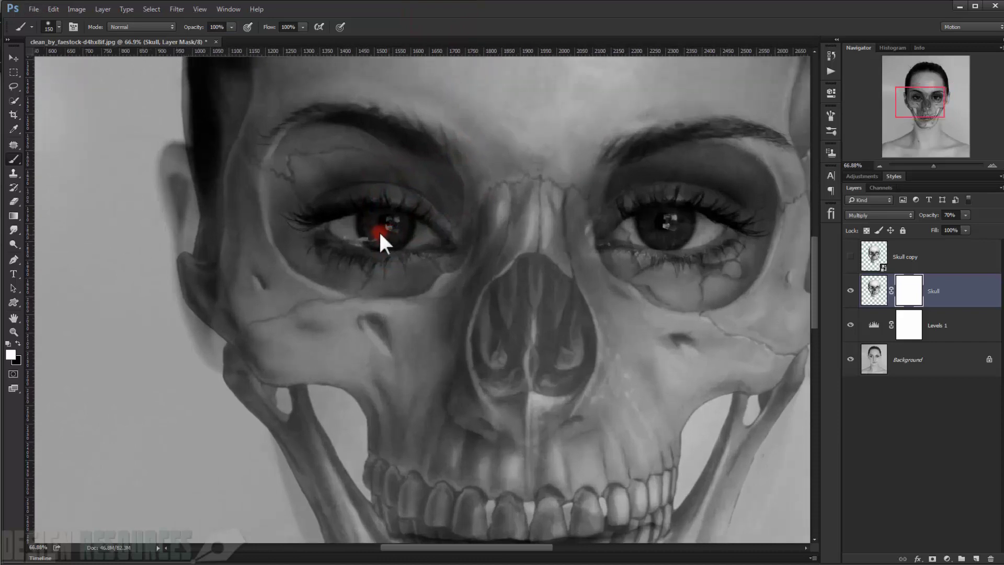
mouse_move(386, 235)
mouse_down()
mouse_move(372, 233)
mouse_move(403, 224)
mouse_move(362, 226)
mouse_move(418, 231)
mouse_move(363, 227)
mouse_move(380, 237)
mouse_move(356, 226)
mouse_move(421, 236)
mouse_move(377, 227)
mouse_move(402, 228)
mouse_up()
key(x)
scroll(403, 225, down, 5)
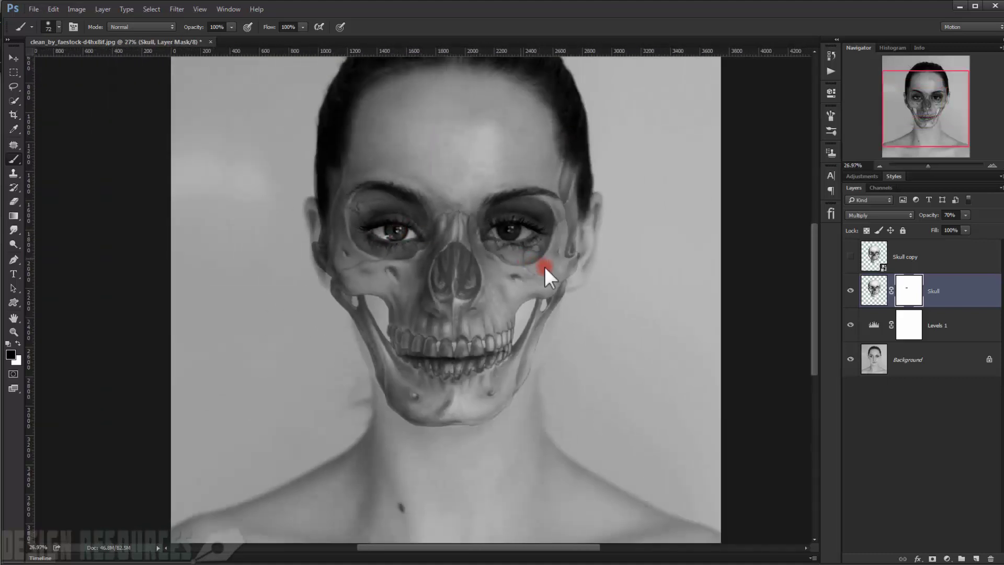
- Mask out the skull over the right half of the face and along the chin using a 406 px brush at 76% opacity
alt+drag(523, 262, 570, 269)
drag(199, 24, 185, 28)
mouse_move(620, 166)
mouse_down()
mouse_move(612, 198)
mouse_move(591, 187)
mouse_move(580, 205)
mouse_move(557, 189)
mouse_move(517, 202)
mouse_move(510, 252)
mouse_move(520, 318)
mouse_move(541, 356)
mouse_move(522, 343)
mouse_move(515, 357)
mouse_move(511, 341)
mouse_move(507, 365)
mouse_move(525, 401)
mouse_move(515, 424)
mouse_move(490, 452)
mouse_move(430, 469)
mouse_move(363, 452)
mouse_move(359, 430)
mouse_move(385, 463)
mouse_up()
alt+drag(339, 421, 324, 418)
alt+drag(502, 333, 497, 330)
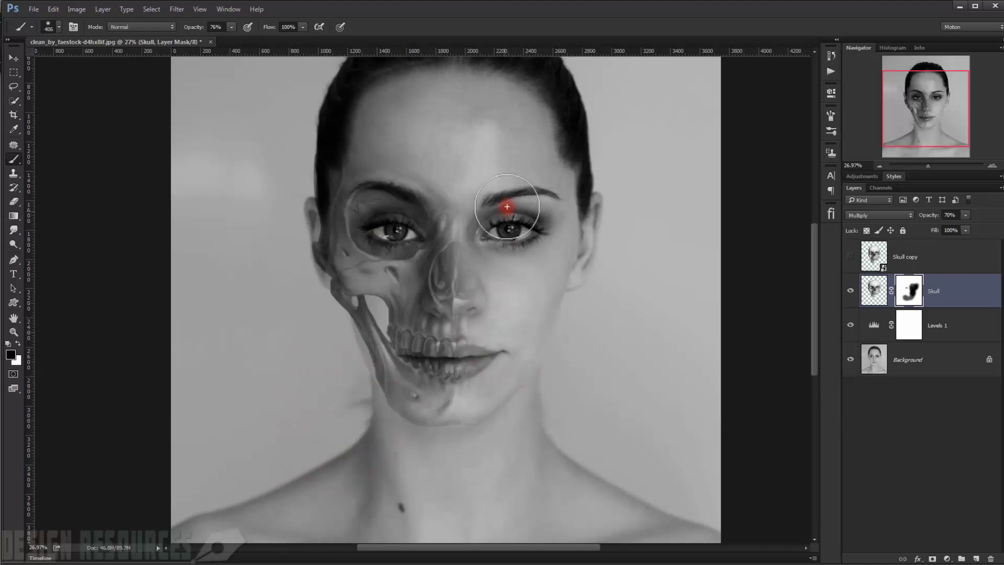
drag(493, 193, 491, 276)
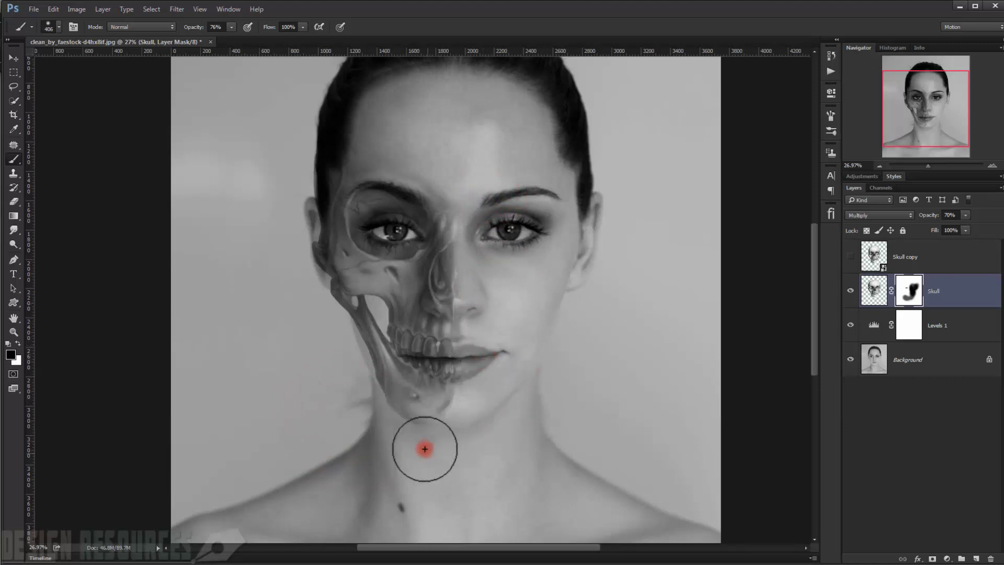
mouse_move(372, 423)
mouse_down()
mouse_move(394, 444)
mouse_move(361, 437)
mouse_up()
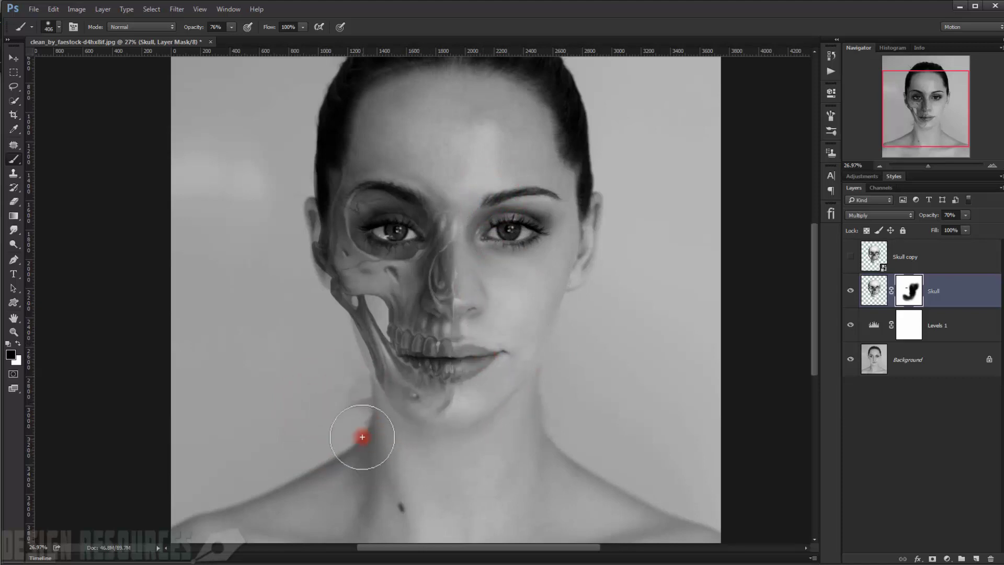
click(394, 454)
- Enlarge the brush to 649 px at 100% opacity and mask out the skull along the hairline and upper forehead
scroll(344, 422, down, 1)
scroll(345, 416, down, 5)
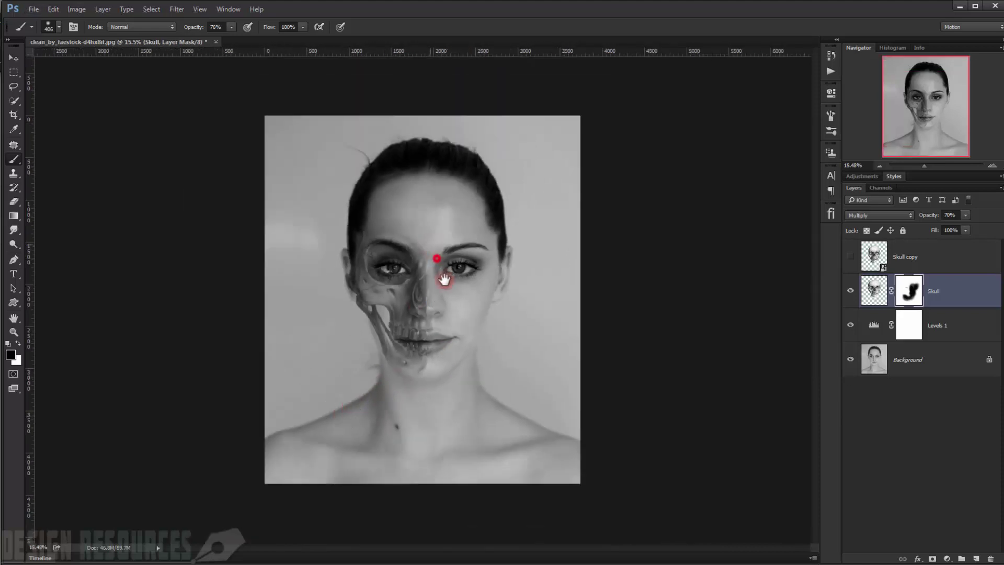
scroll(388, 219, up, 1)
scroll(388, 219, up, 3)
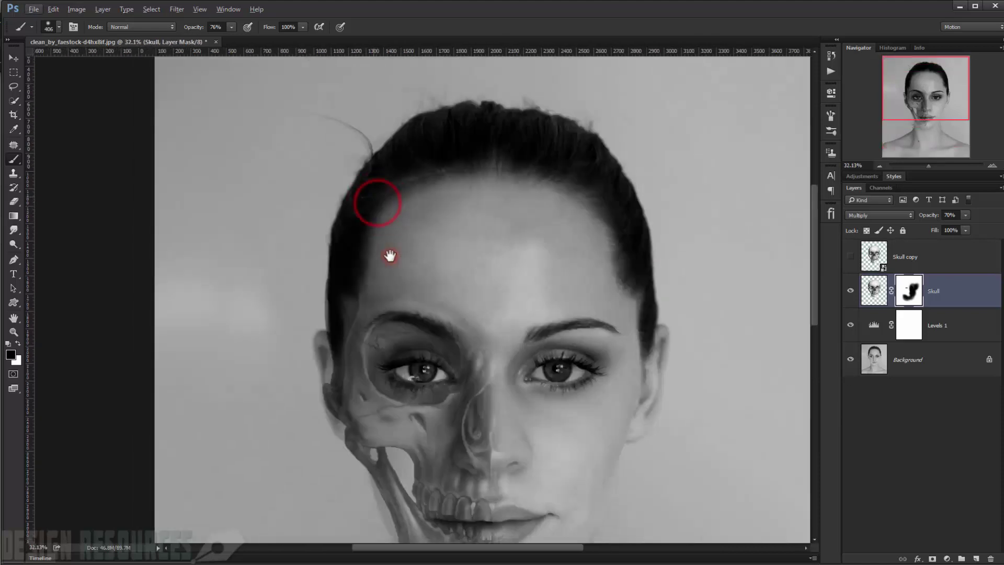
right_click(510, 179)
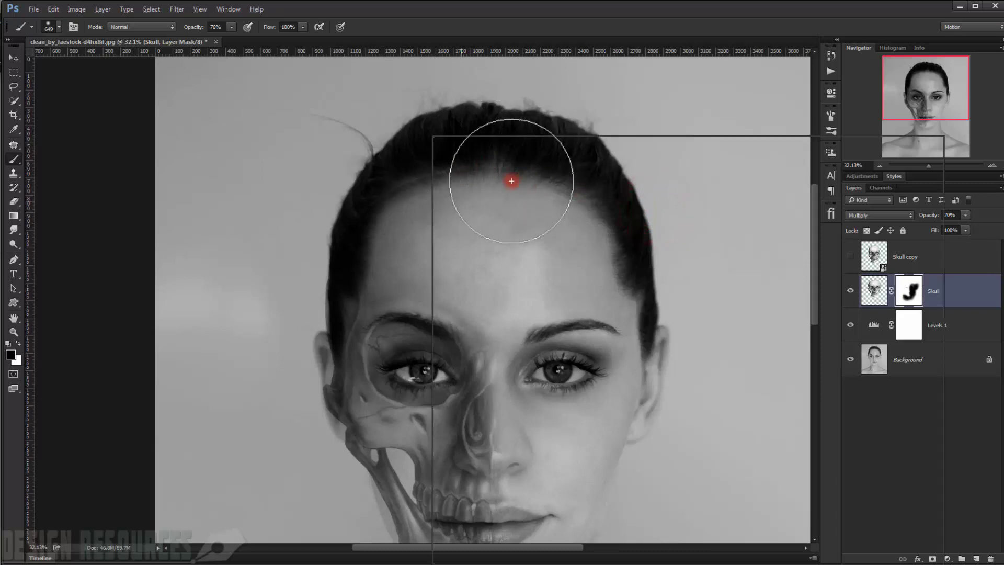
click(591, 19)
click(564, 178)
click(490, 171)
drag(412, 176, 468, 172)
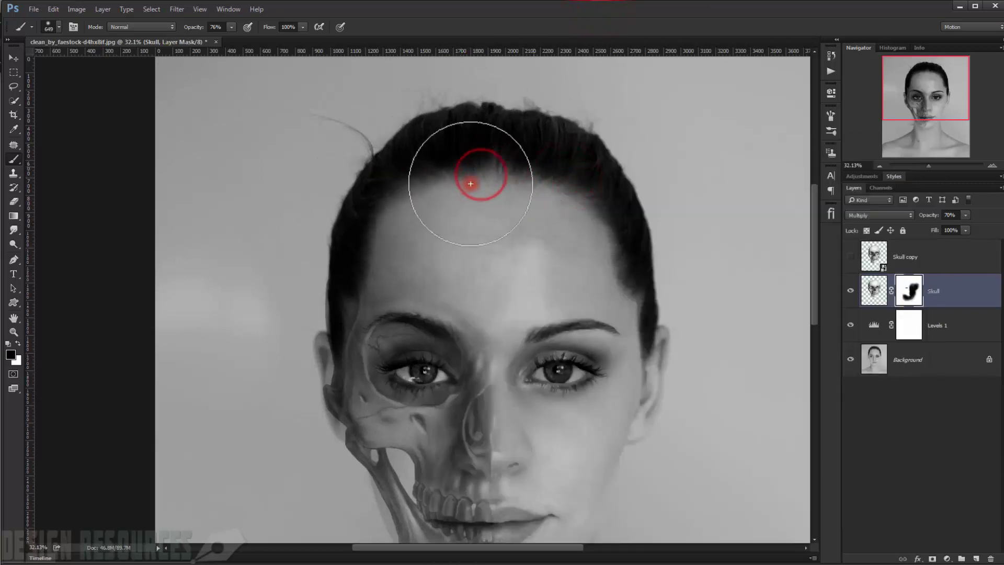
mouse_move(551, 167)
mouse_down()
mouse_move(365, 152)
mouse_move(430, 188)
mouse_move(503, 271)
mouse_move(441, 246)
mouse_up()
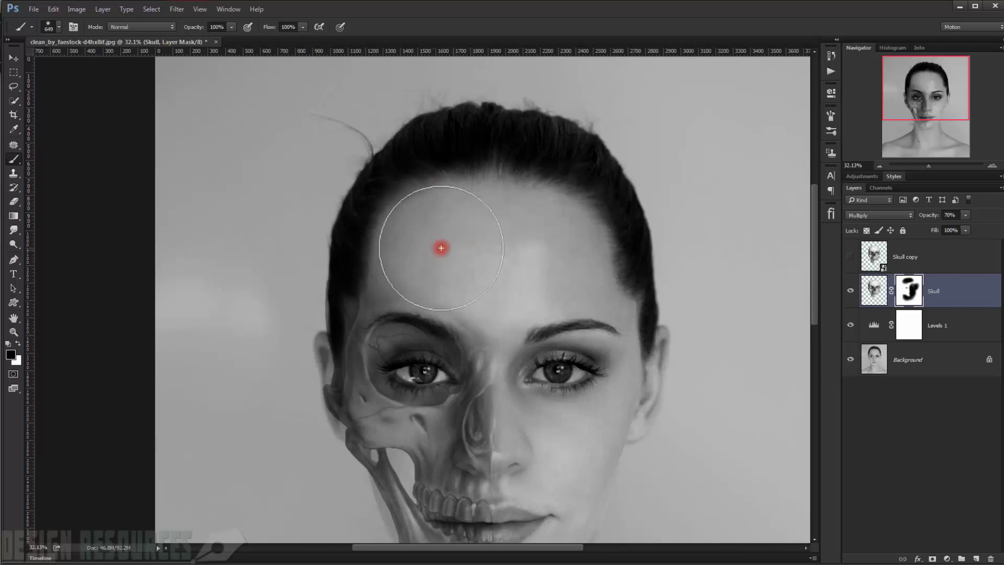
- Mask out the remaining skull across the forehead, the right side of the face and below the left jaw, ending with a 338 px brush
key(space)
drag(512, 256, 458, 209)
mouse_move(537, 221)
mouse_down()
mouse_move(572, 191)
mouse_move(574, 293)
mouse_up()
key(space)
drag(567, 317, 549, 186)
mouse_move(570, 223)
mouse_down()
mouse_move(543, 370)
mouse_move(479, 462)
mouse_move(301, 448)
mouse_up()
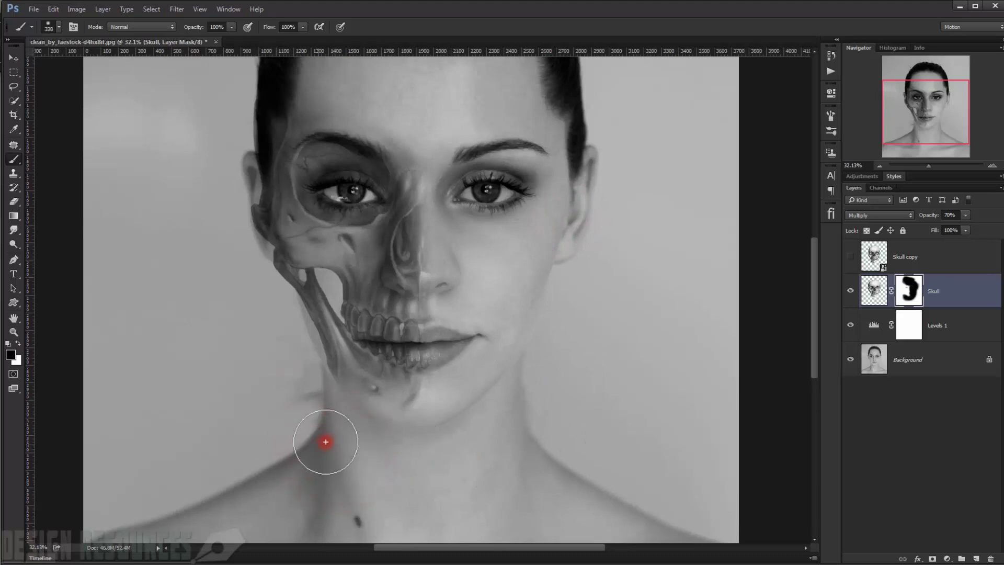
mouse_move(323, 413)
mouse_down()
mouse_move(417, 466)
mouse_move(303, 412)
mouse_move(291, 391)
mouse_move(328, 409)
mouse_move(314, 408)
mouse_move(357, 435)
mouse_up()
key(x)
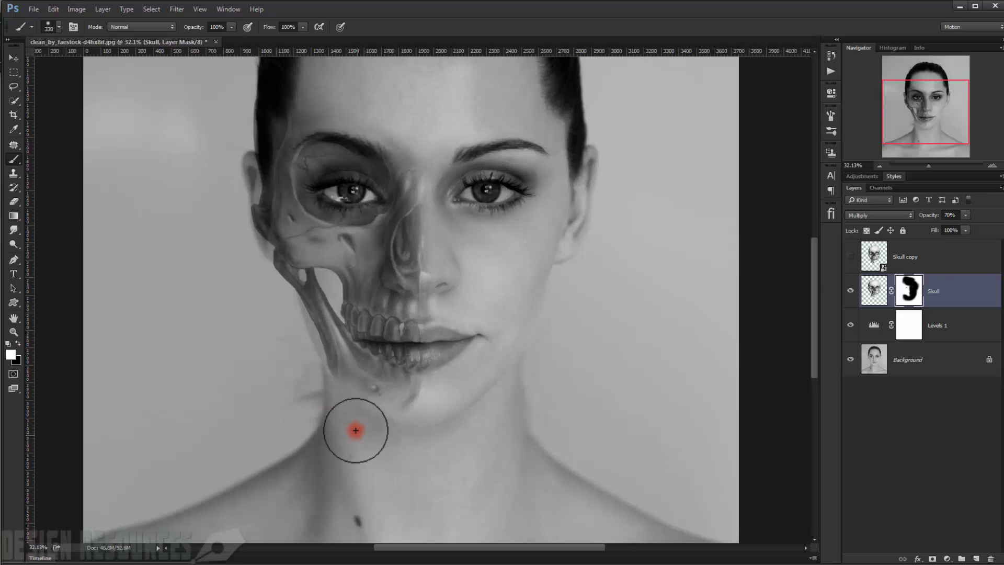
- Paint white on the Skull layer's mask with a 115 px brush to restore the lower jawbone along the chin
scroll(333, 414, up, 7)
mouse_move(397, 370)
mouse_down()
mouse_move(364, 369)
mouse_move(382, 355)
mouse_move(415, 378)
mouse_move(364, 345)
mouse_move(410, 383)
mouse_move(363, 307)
mouse_move(433, 377)
mouse_move(346, 323)
mouse_up()
click(374, 345)
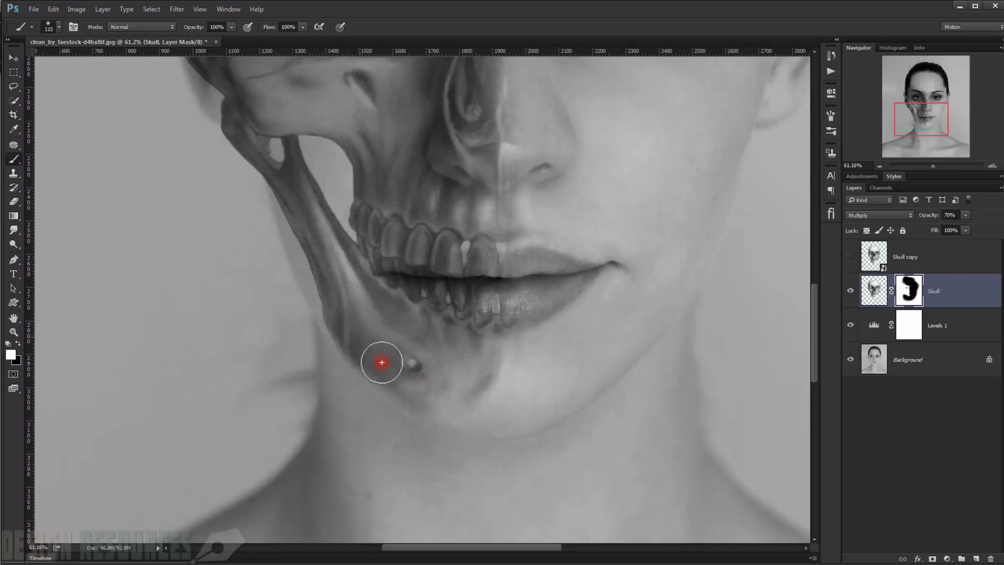
mouse_move(382, 362)
mouse_down()
mouse_move(423, 396)
mouse_move(362, 364)
mouse_move(381, 379)
mouse_move(356, 402)
mouse_move(341, 396)
mouse_move(400, 433)
mouse_move(323, 370)
mouse_move(445, 455)
mouse_move(319, 375)
mouse_move(301, 344)
mouse_move(317, 350)
mouse_move(309, 336)
mouse_move(323, 363)
mouse_up()
- Paint black on the skull mask with a 68 px brush to clear the skull from the ear beside the cheekbone
key(x)
scroll(338, 412, down, 8)
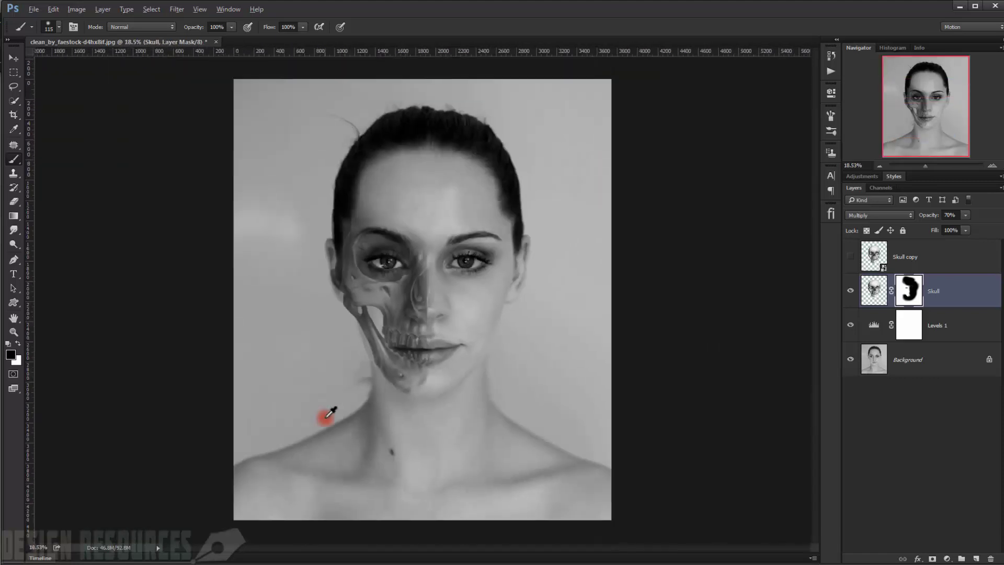
scroll(326, 418, down, 1)
drag(419, 345, 383, 372)
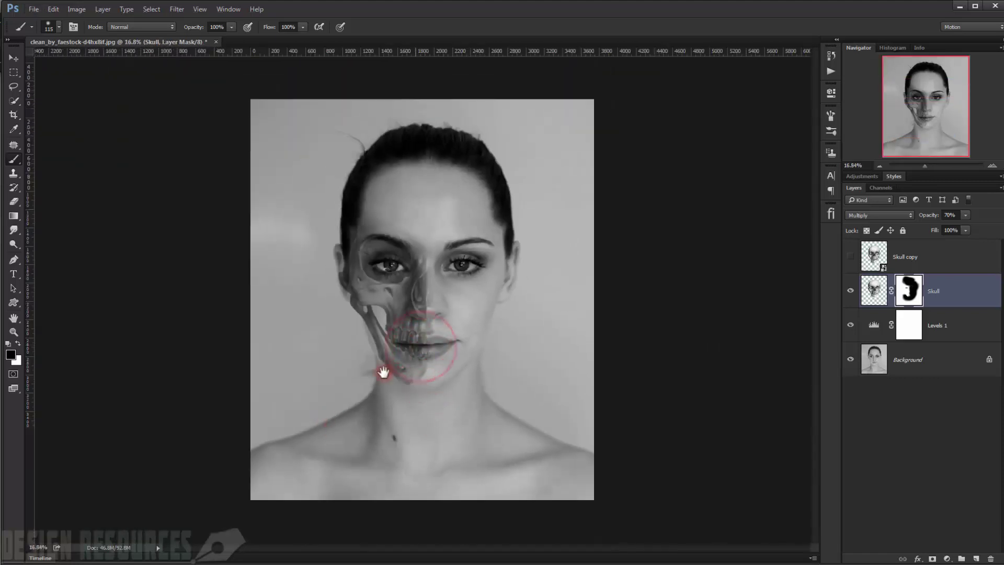
scroll(304, 329, up, 7)
drag(436, 327, 313, 417)
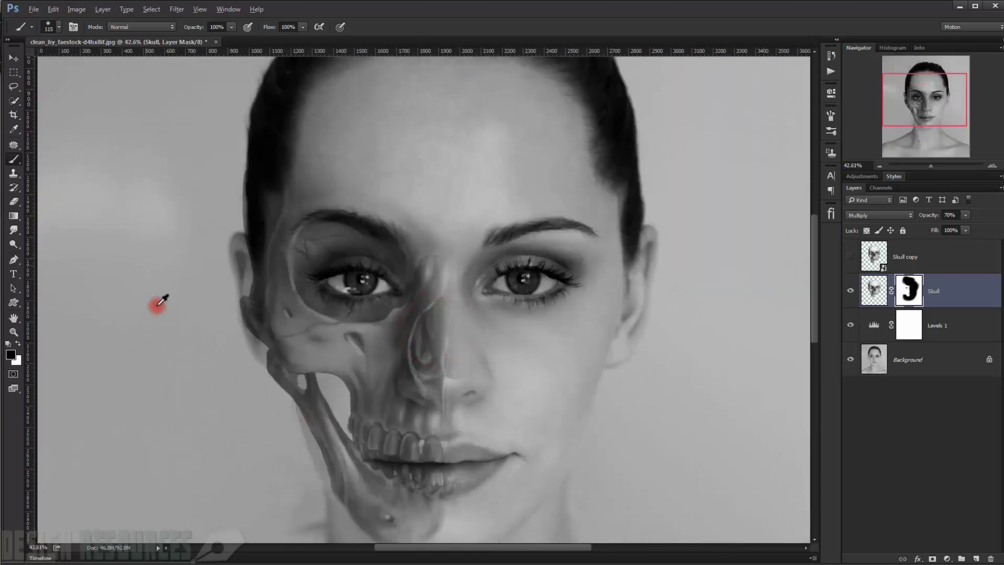
scroll(157, 305, up, 2)
drag(216, 285, 228, 290)
mouse_move(250, 104)
mouse_down()
mouse_move(240, 168)
mouse_move(253, 200)
mouse_move(254, 272)
mouse_move(235, 277)
mouse_move(272, 292)
mouse_up()
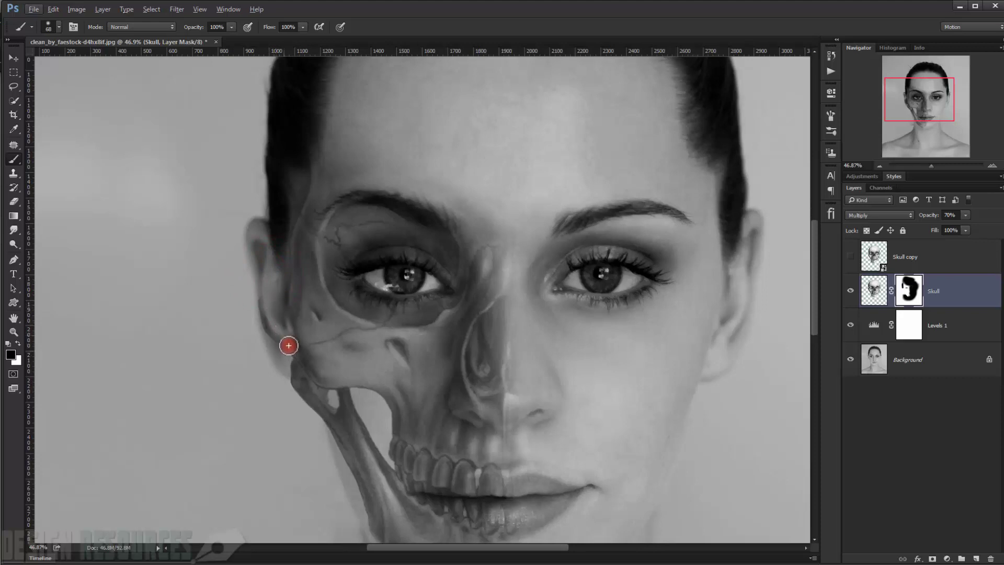
drag(272, 342, 285, 345)
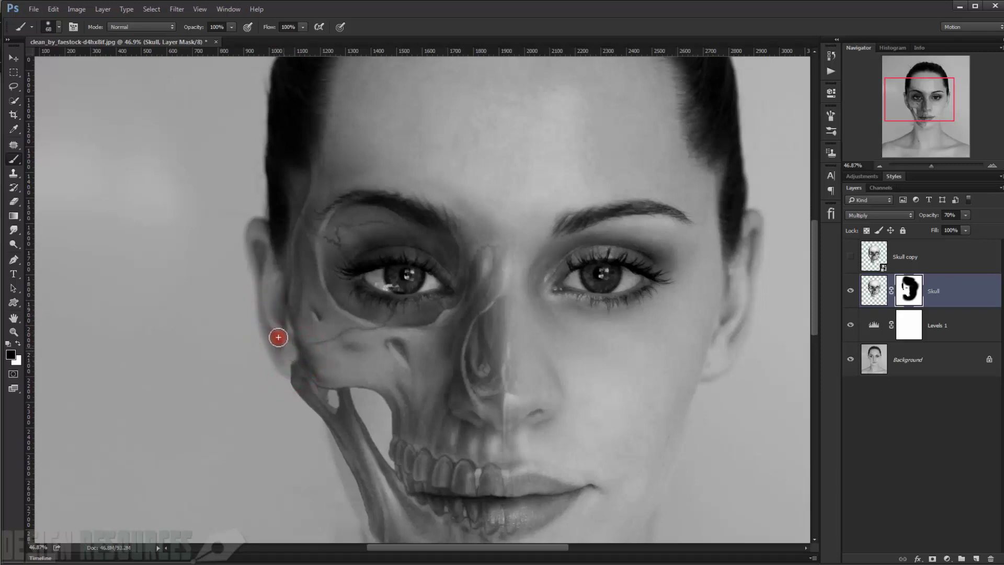
drag(278, 337, 266, 292)
- Clean up the skull mask beside the nose and over the unmodified half of the face with a 219 px brush
scroll(270, 249, down, 5)
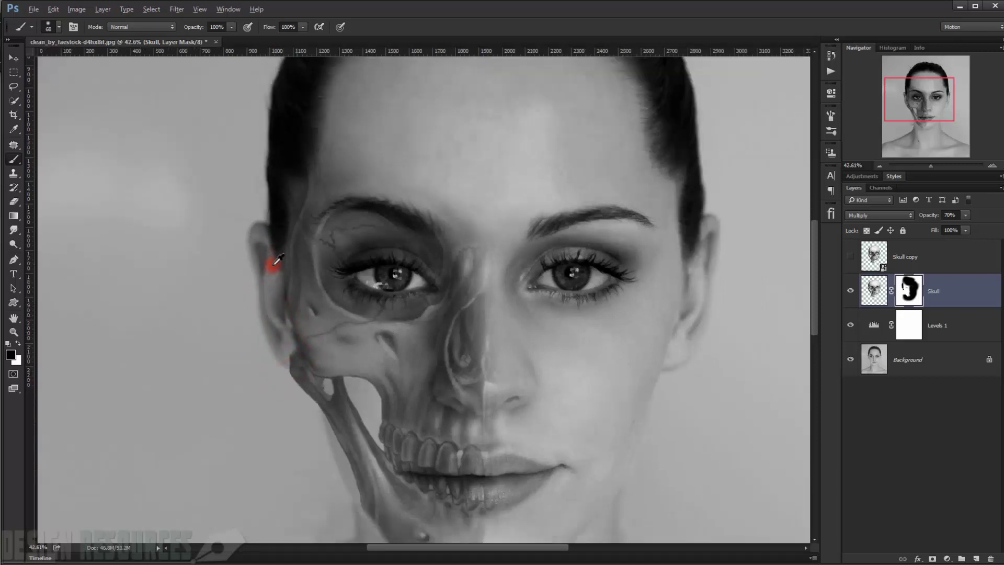
scroll(257, 298, up, 3)
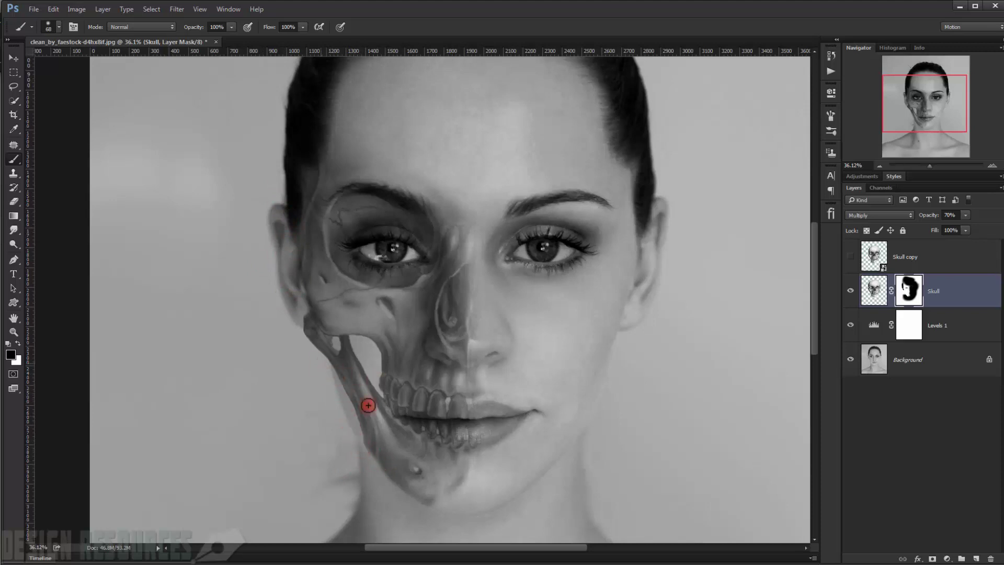
scroll(479, 295, up, 1)
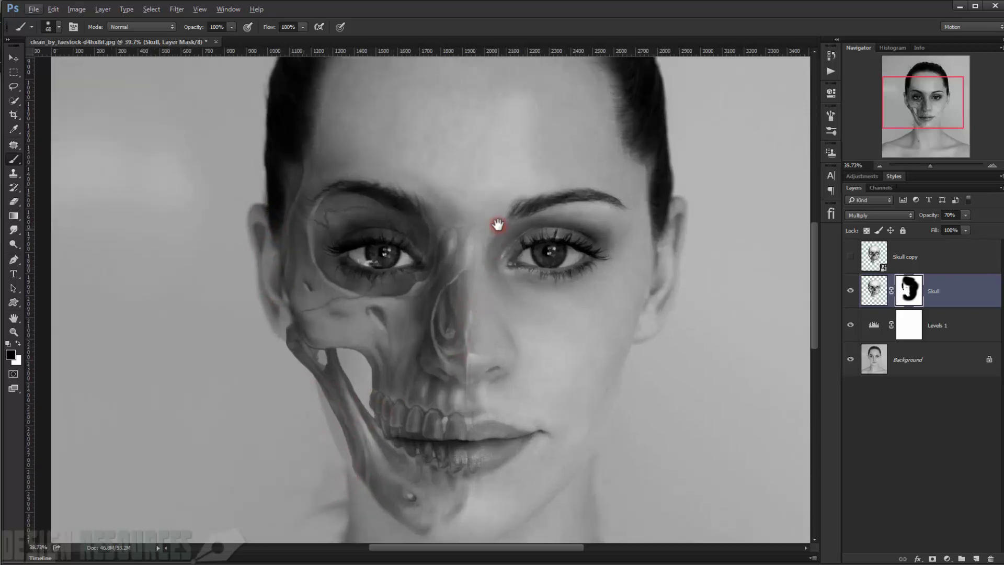
drag(495, 224, 484, 298)
drag(443, 257, 463, 266)
drag(509, 150, 488, 333)
mouse_move(482, 290)
mouse_down()
mouse_move(479, 307)
mouse_move(477, 296)
mouse_up()
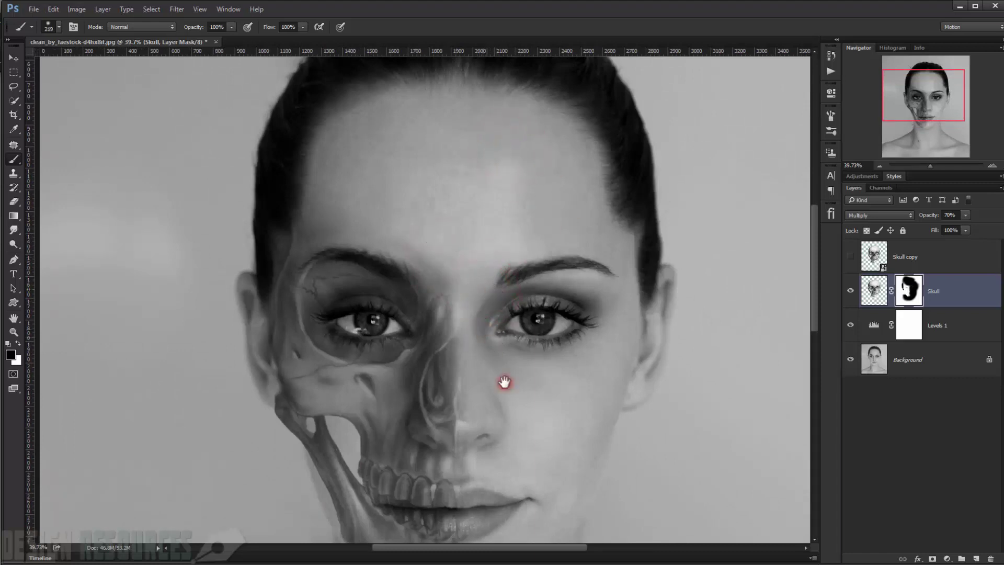
drag(497, 350, 494, 208)
click(505, 261)
mouse_move(498, 245)
mouse_down()
mouse_move(501, 198)
mouse_move(498, 294)
mouse_move(481, 298)
mouse_move(468, 280)
mouse_move(471, 332)
mouse_up()
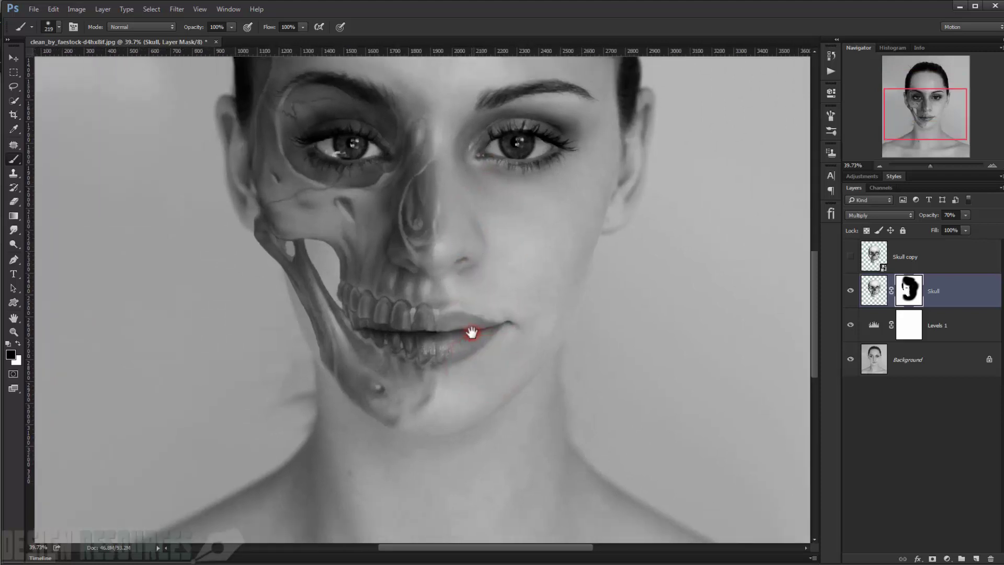
scroll(503, 326, up, 3)
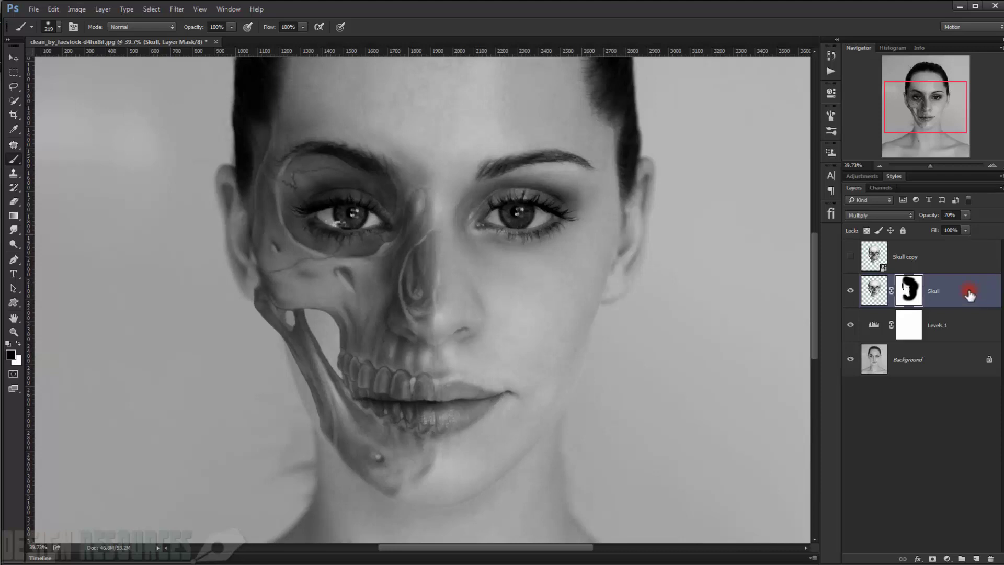
- Duplicate the masked Skull layer and set the copy to Soft Light at 50% opacity
key(ctrl+j)
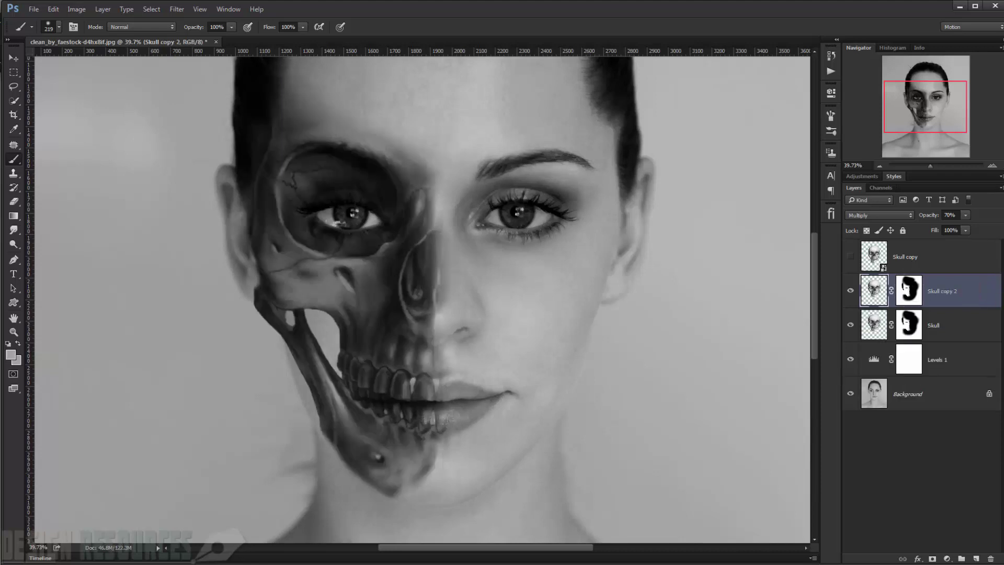
click(866, 214)
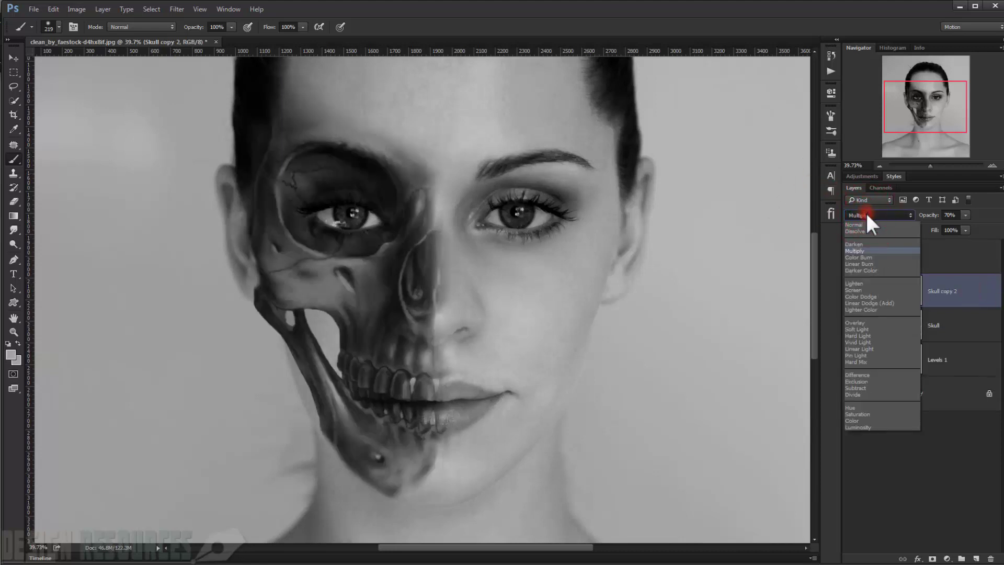
click(857, 329)
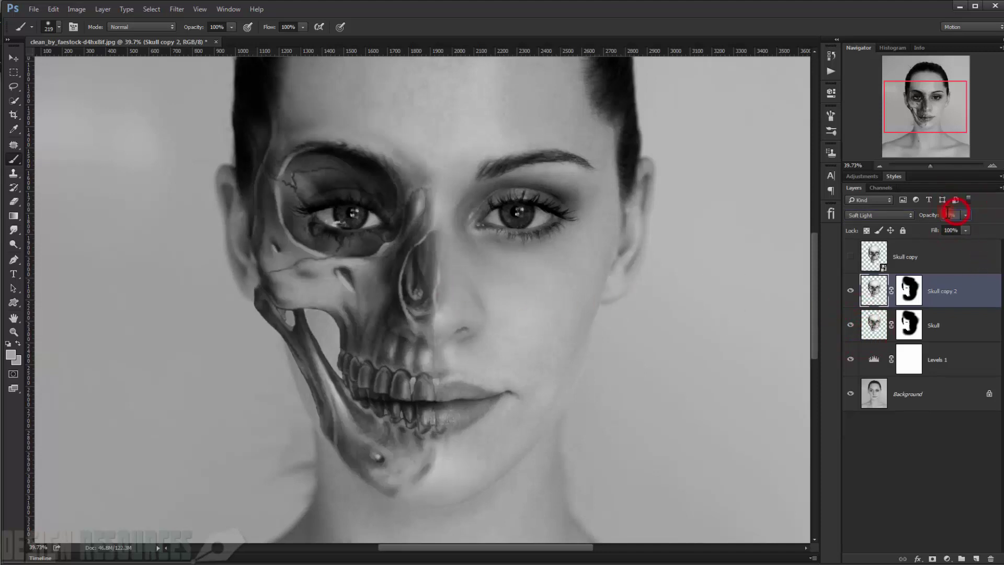
text(30)
- Compare the portrait with and without the Soft Light skull copy by toggling its visibility
click(846, 292)
click(845, 292)
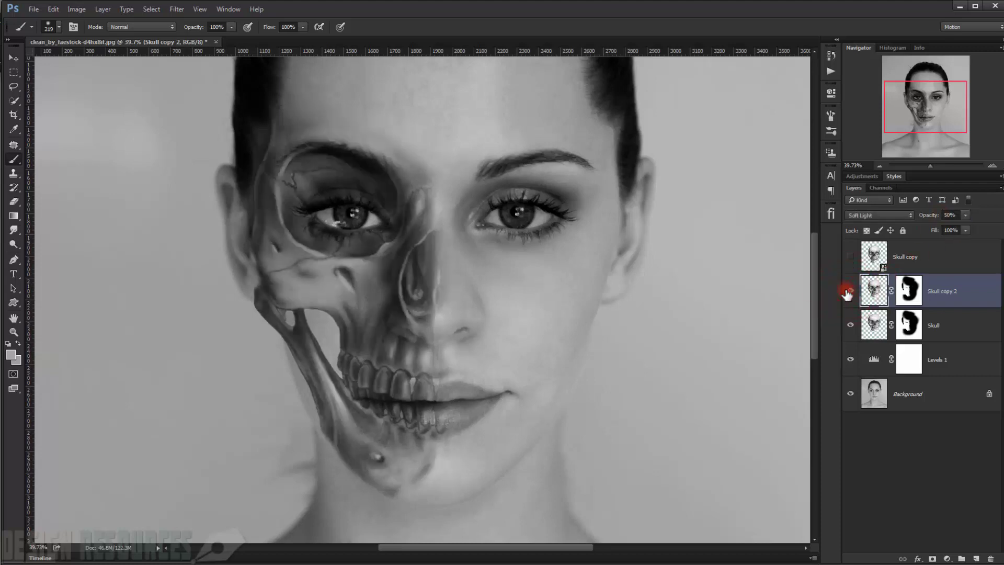
click(846, 292)
click(846, 292)
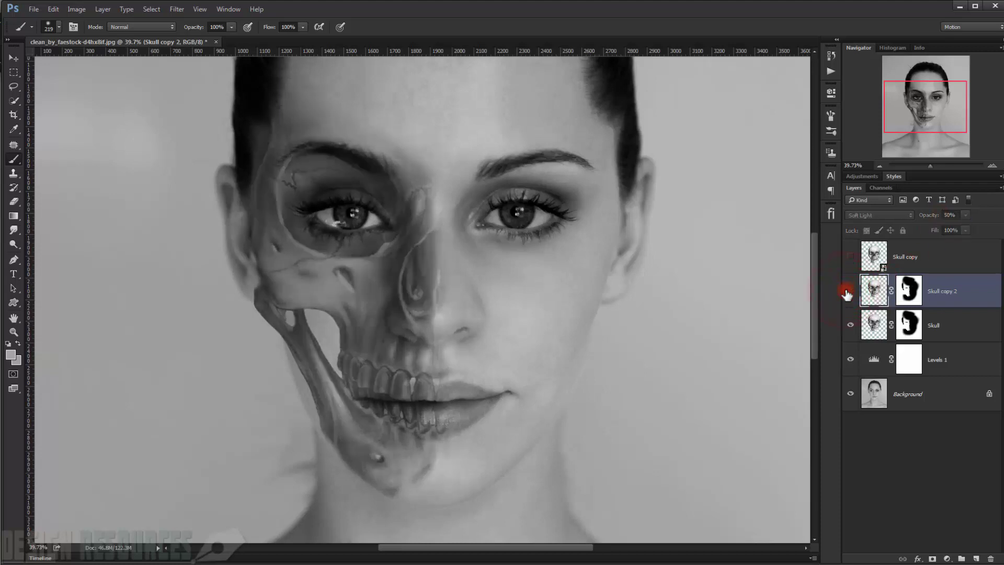
click(846, 292)
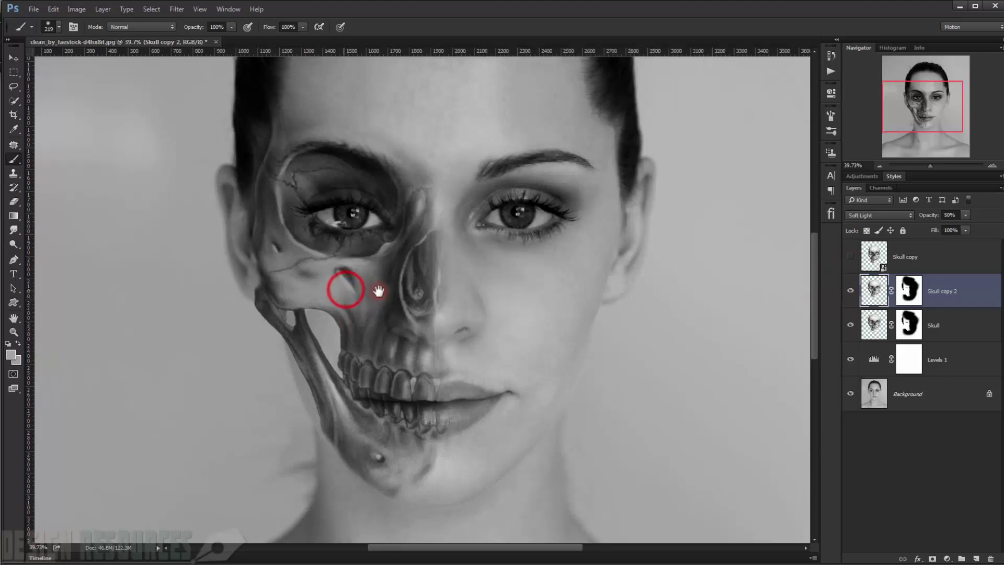
scroll(369, 287, down, 5)
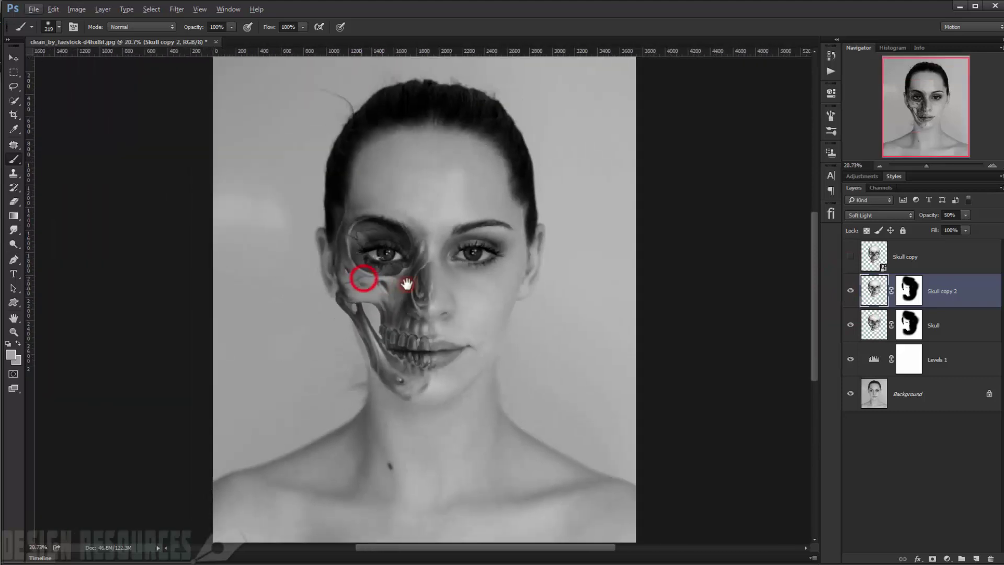
scroll(386, 290, up, 2)
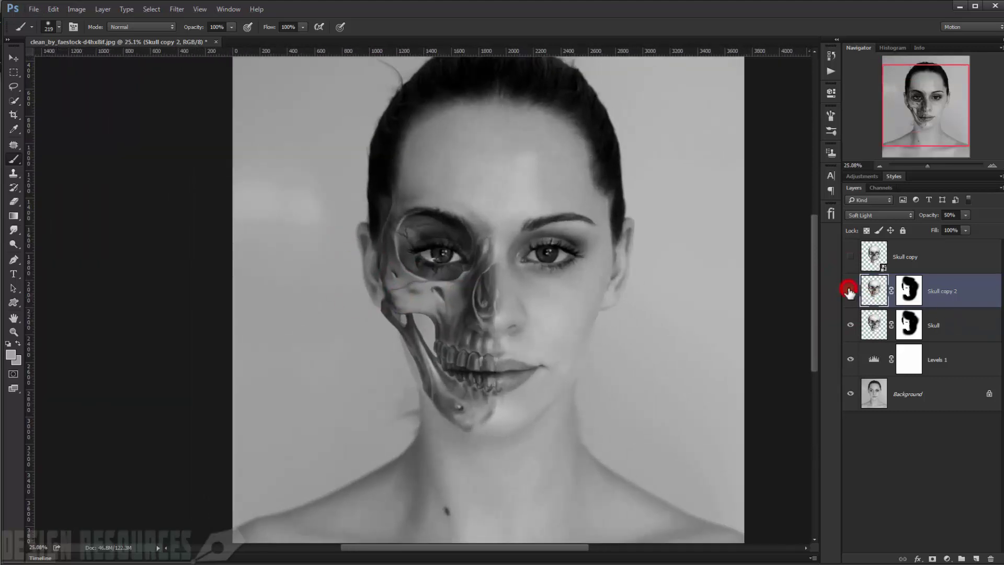
click(848, 291)
click(848, 292)
click(847, 292)
click(848, 291)
click(848, 291)
click(848, 292)
drag(431, 283, 463, 266)
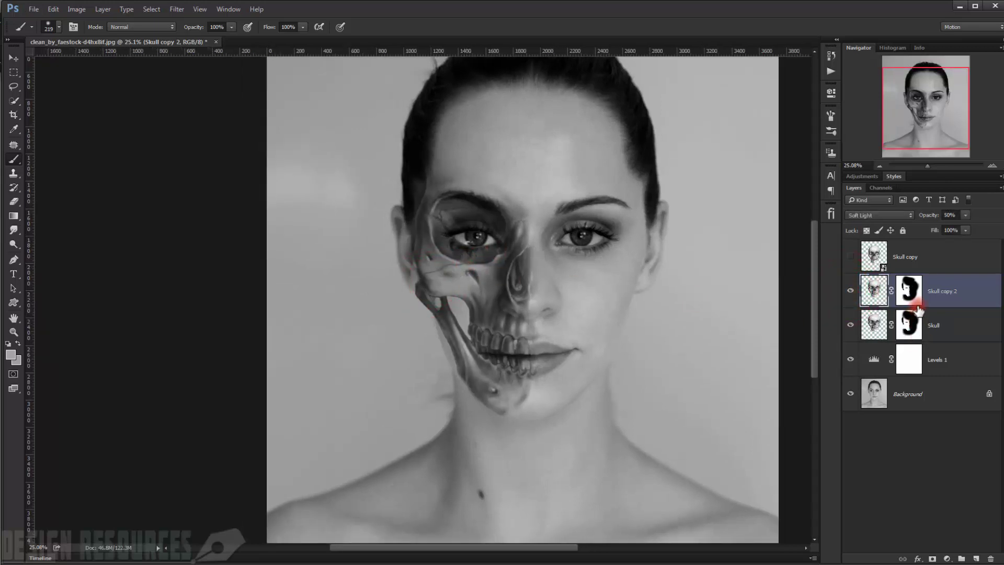
- Add a new layer directly above Levels 1 and name it Clone
click(933, 324)
click(940, 358)
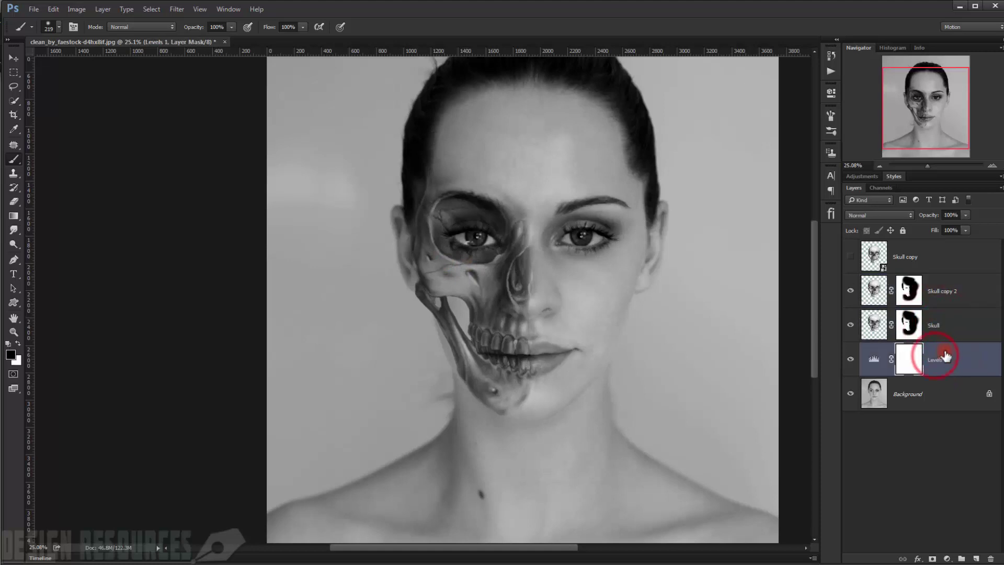
click(976, 558)
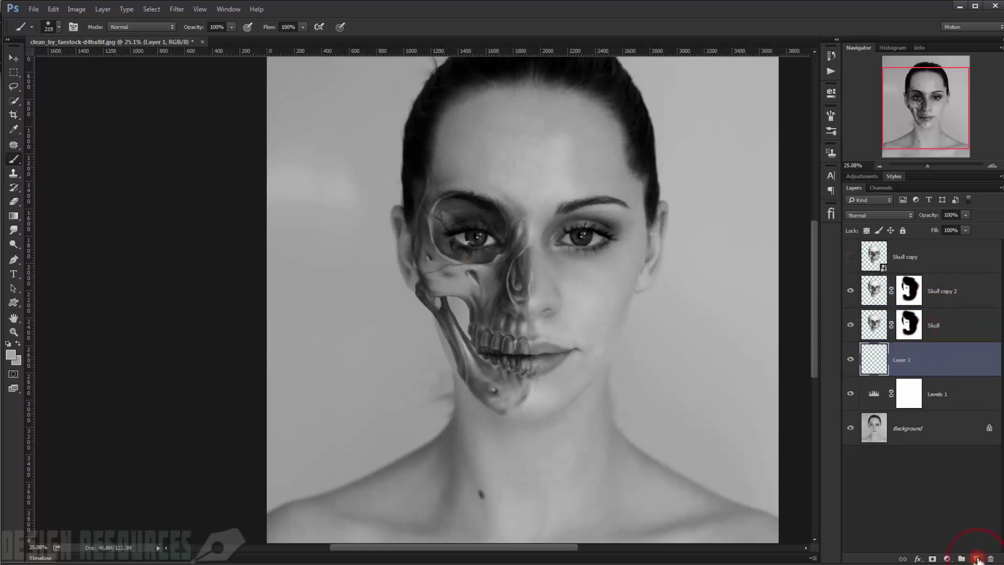
double_click(906, 361)
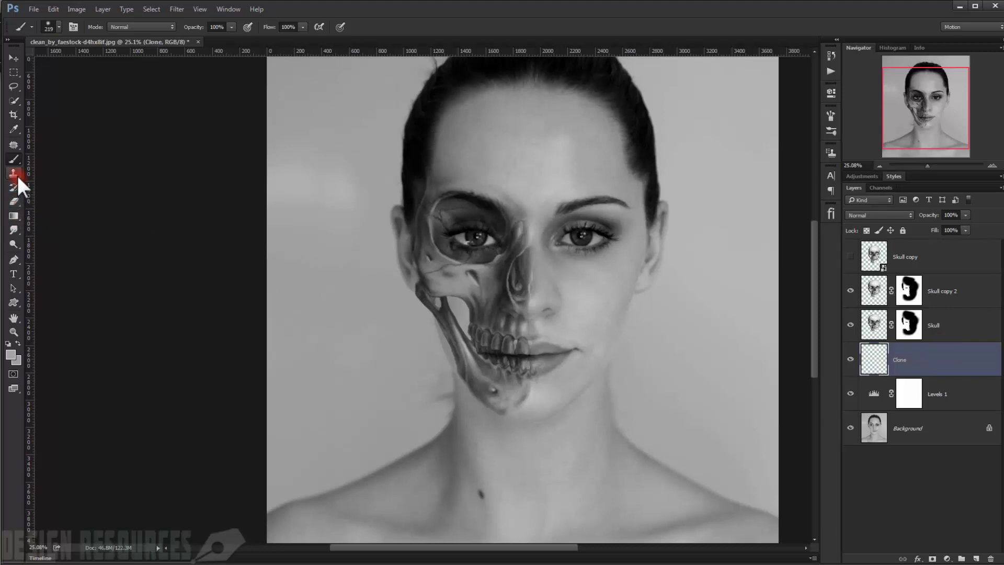
- Set up the Clone Stamp tool with a 334 px brush that samples Current & Below
mouse_move(17, 174)
mouse_down()
mouse_move(31, 152)
mouse_move(72, 186)
mouse_up()
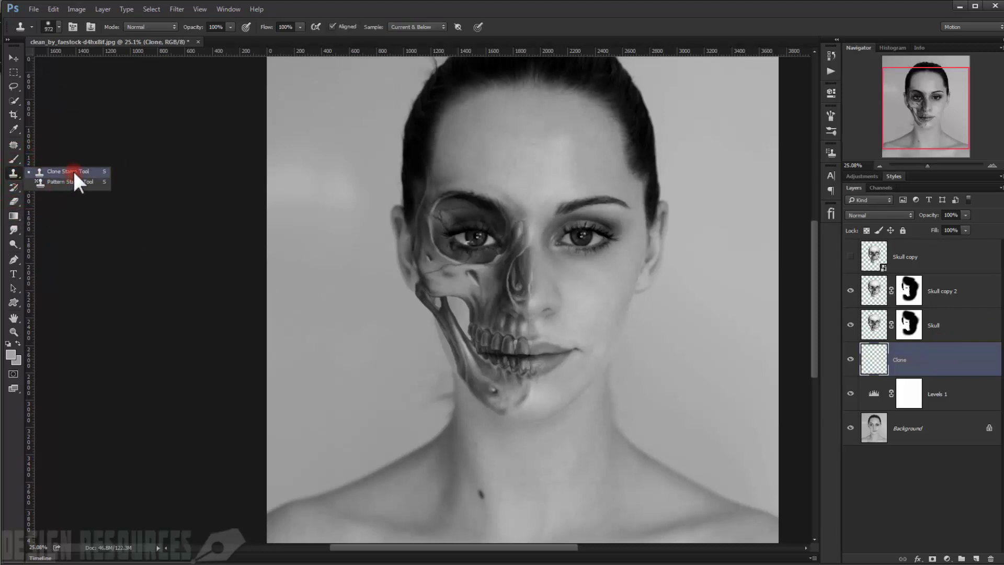
click(595, 17)
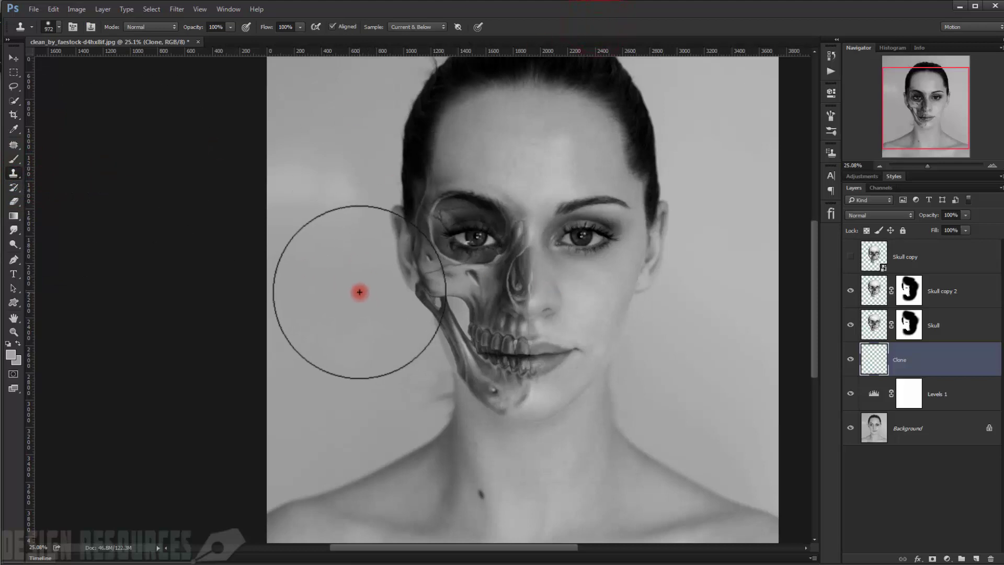
drag(359, 292, 315, 289)
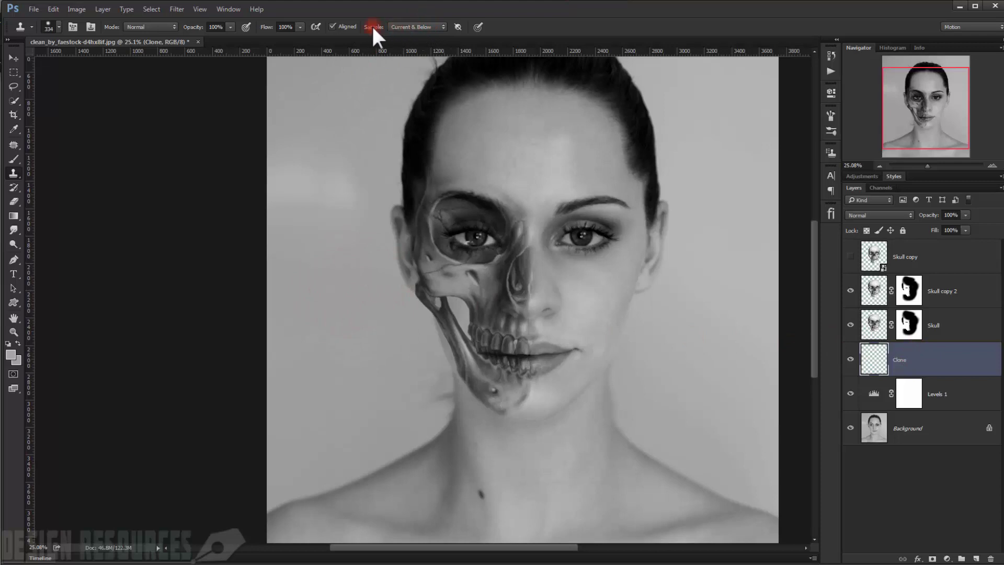
click(426, 27)
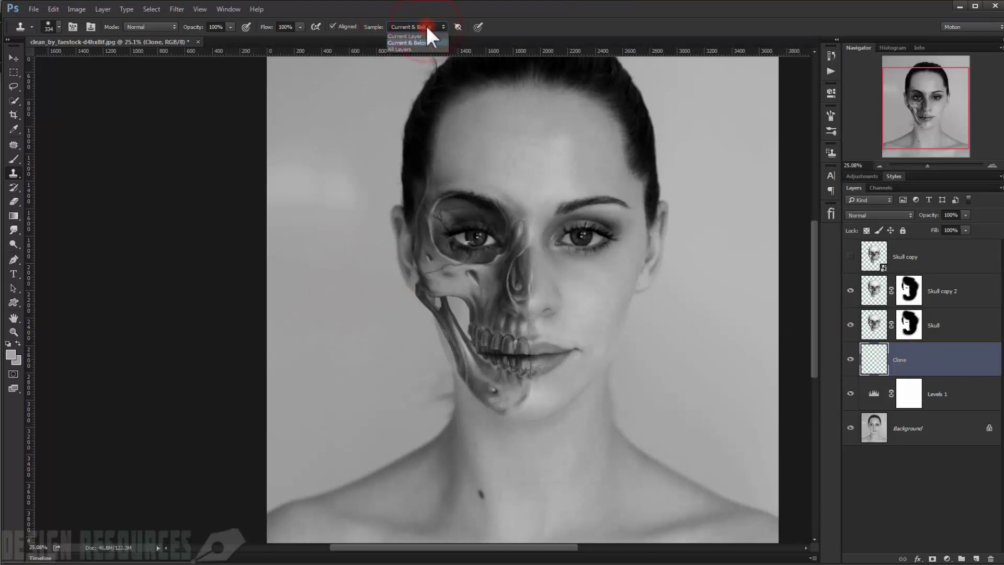
click(418, 43)
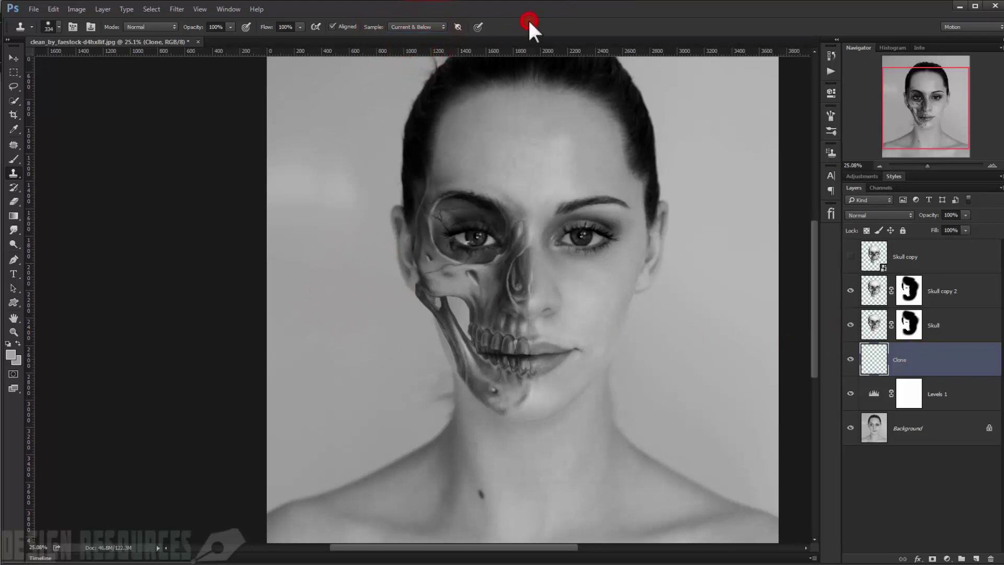
- Sample the backdrop beside the head and clone it over the ear on the skull side with a 106 px brush
drag(330, 233, 356, 256)
scroll(401, 291, up, 3)
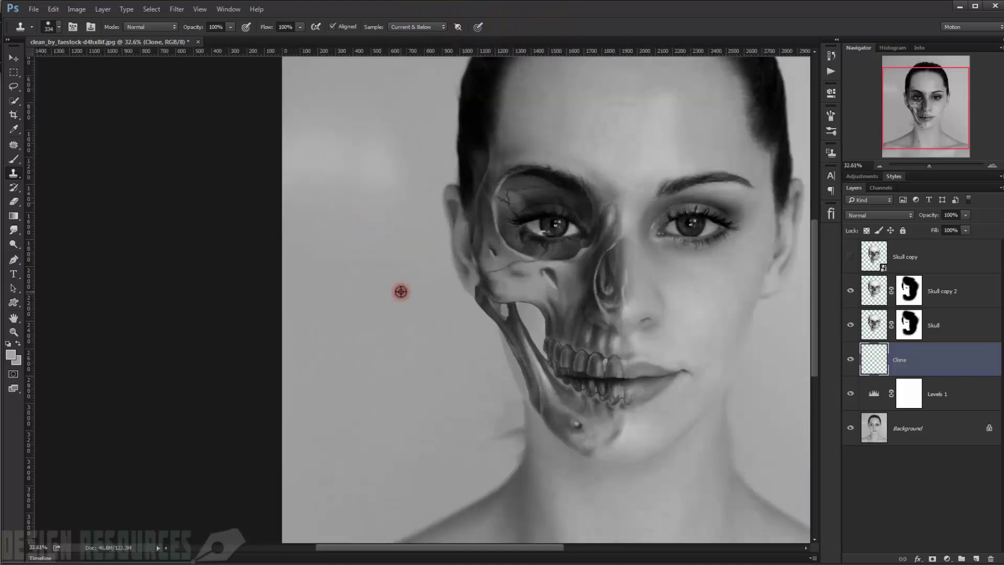
drag(432, 283, 384, 285)
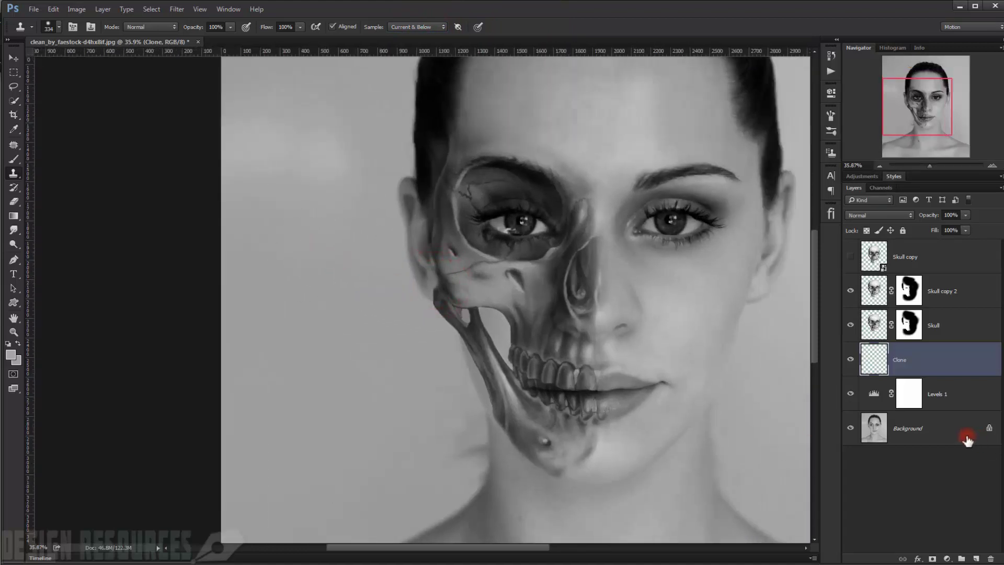
alt+right_click(336, 286)
alt+click(326, 238)
alt+right_click(319, 235)
alt+click(307, 237)
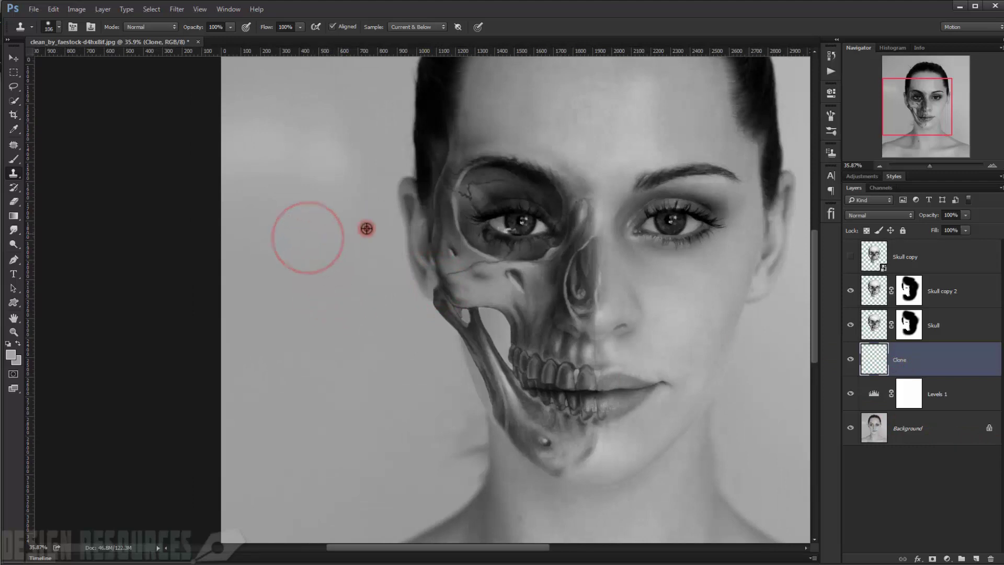
drag(308, 238, 337, 209)
mouse_move(398, 184)
mouse_down()
mouse_move(411, 214)
mouse_move(406, 171)
mouse_move(429, 294)
mouse_move(409, 258)
mouse_move(433, 315)
mouse_move(398, 152)
mouse_up()
key(ctrl+0)
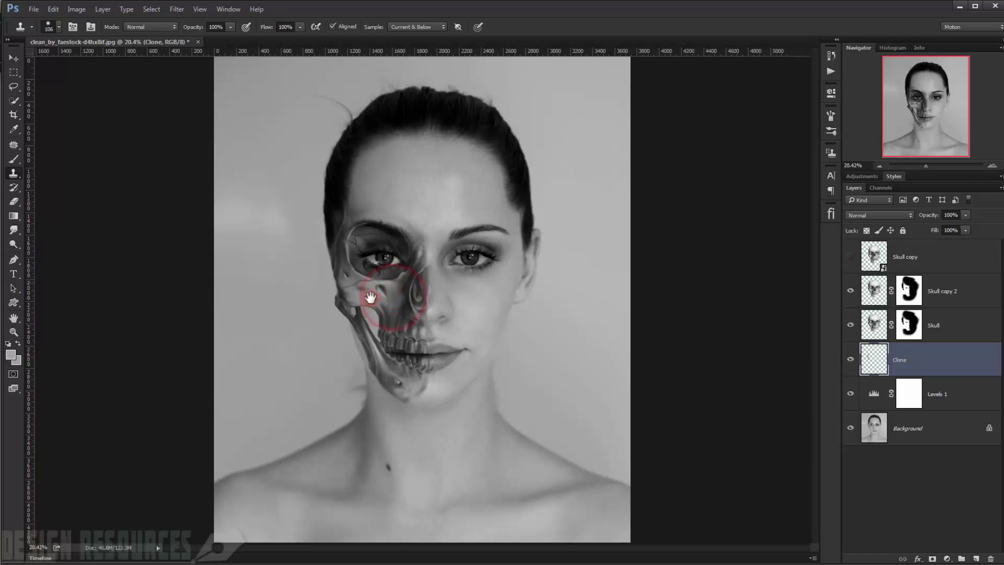
- Sample the plain backdrop and clone it over the skin just outside the jawbone with a 186 px brush
scroll(370, 297, up, 4)
drag(294, 354, 252, 355)
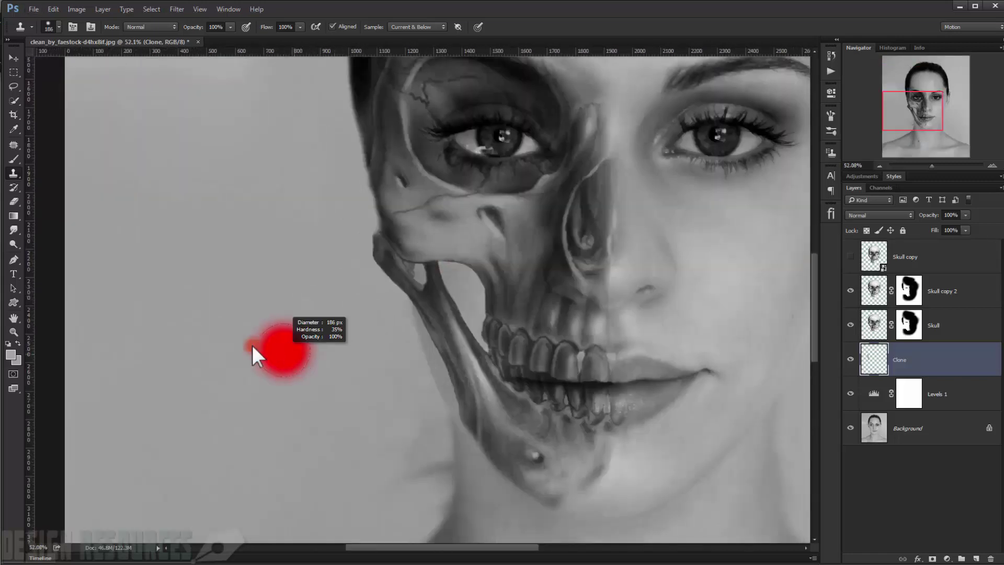
alt+click(240, 340)
mouse_move(387, 338)
mouse_down()
mouse_move(409, 378)
mouse_move(409, 363)
mouse_move(410, 376)
mouse_move(425, 375)
mouse_move(431, 403)
mouse_move(419, 349)
mouse_move(437, 409)
mouse_move(423, 357)
mouse_move(389, 322)
mouse_move(413, 384)
mouse_move(388, 361)
mouse_up()
alt+right_click(386, 361)
- Clone sampled backdrop into the opening between the cheekbone, jawbone and teeth with a 98 px brush
alt+click(257, 355)
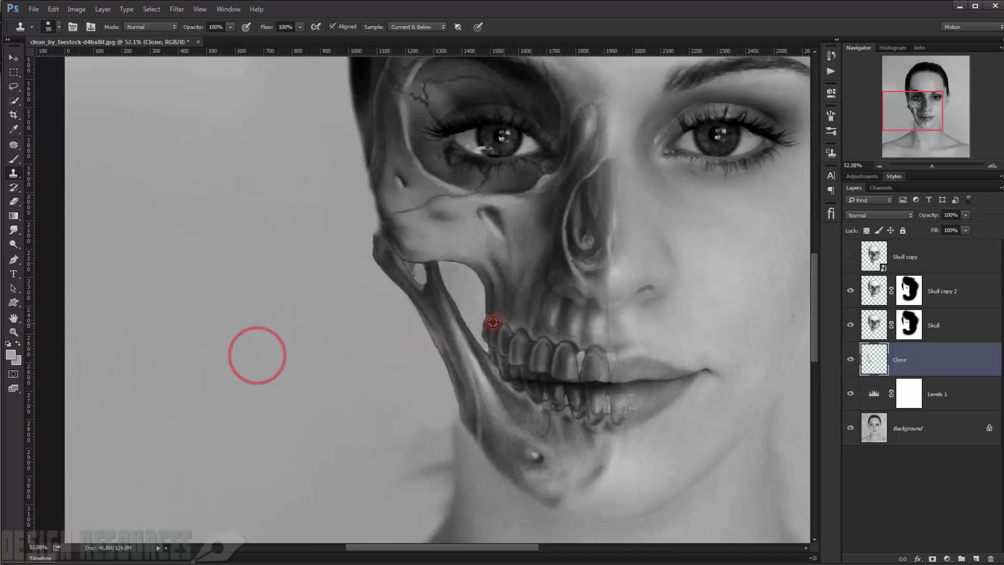
mouse_move(463, 293)
mouse_down()
mouse_move(467, 300)
mouse_move(456, 277)
mouse_move(474, 329)
mouse_move(448, 285)
mouse_up()
alt+scroll(466, 325, down, 3)
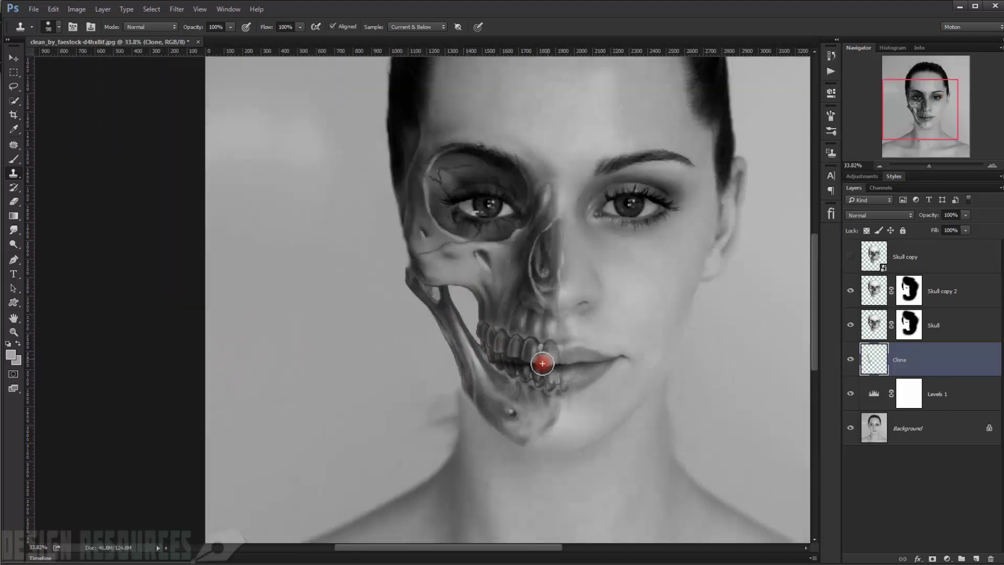
alt+scroll(506, 379, up, 3)
scroll(506, 380, up, 1)
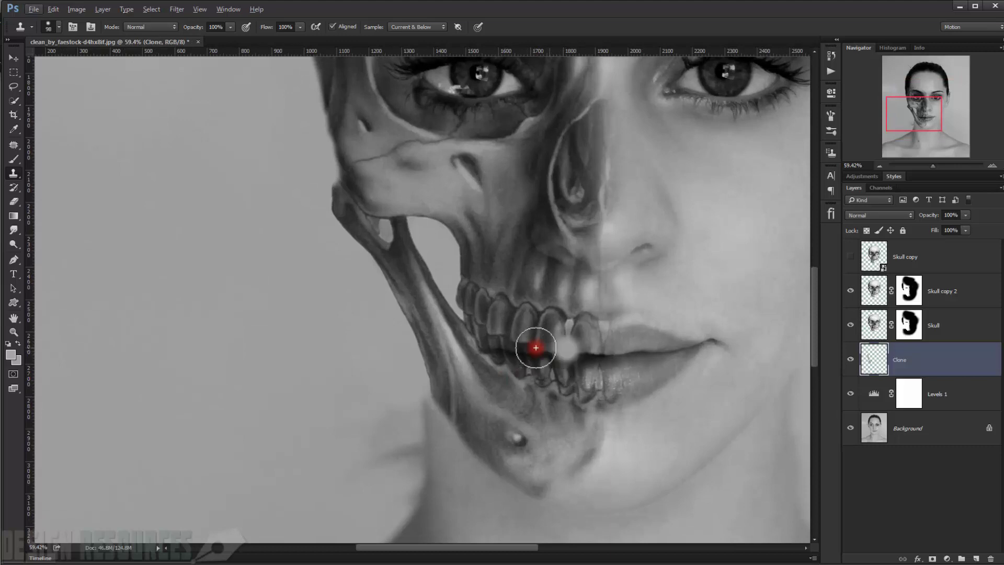
- Resample the backdrop and clone it over the lips showing between the skull's upper and lower teeth, using a 138 px brush
alt+click(217, 349)
alt+drag(218, 344, 231, 348)
alt+click(222, 349)
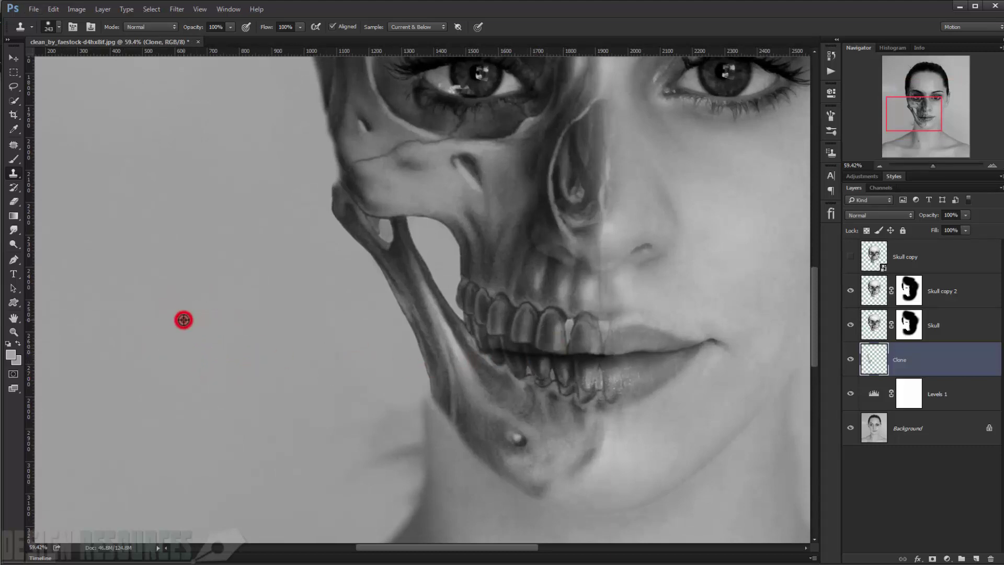
alt+click(184, 319)
click(502, 342)
mouse_move(507, 344)
alt+mouse_down()
mouse_move(497, 340)
mouse_move(556, 343)
mouse_move(566, 334)
mouse_move(568, 364)
mouse_move(505, 340)
alt+mouse_up()
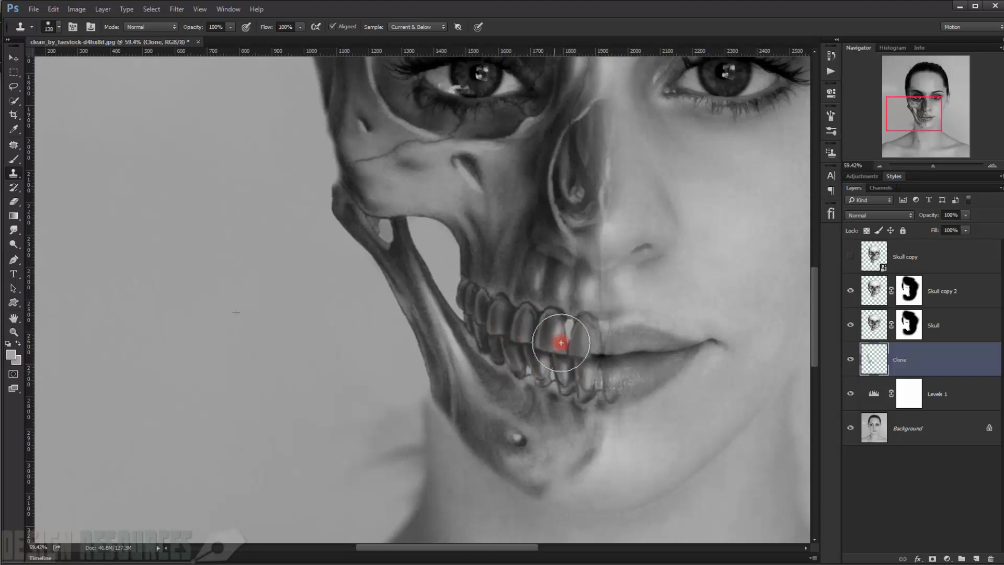
scroll(555, 334, down, 6)
drag(610, 345, 588, 349)
- Clone clean backdrop over the remaining skin and dark smudges beside the jaw and neck with a 141 px brush
scroll(439, 385, up, 5)
drag(441, 385, 422, 383)
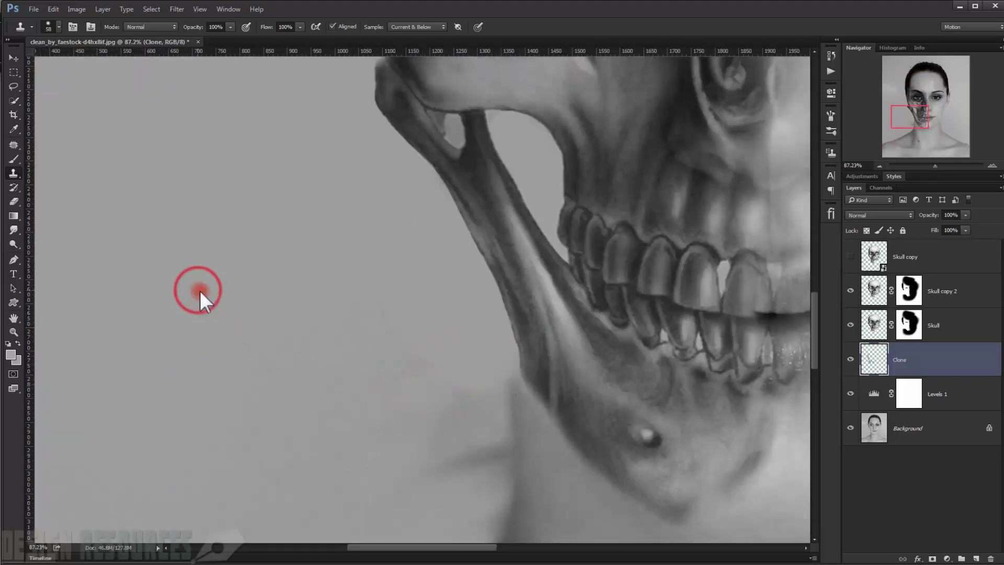
drag(200, 291, 239, 307)
click(434, 385)
mouse_move(444, 359)
mouse_down()
mouse_move(484, 390)
mouse_move(485, 422)
mouse_up()
drag(478, 427, 480, 321)
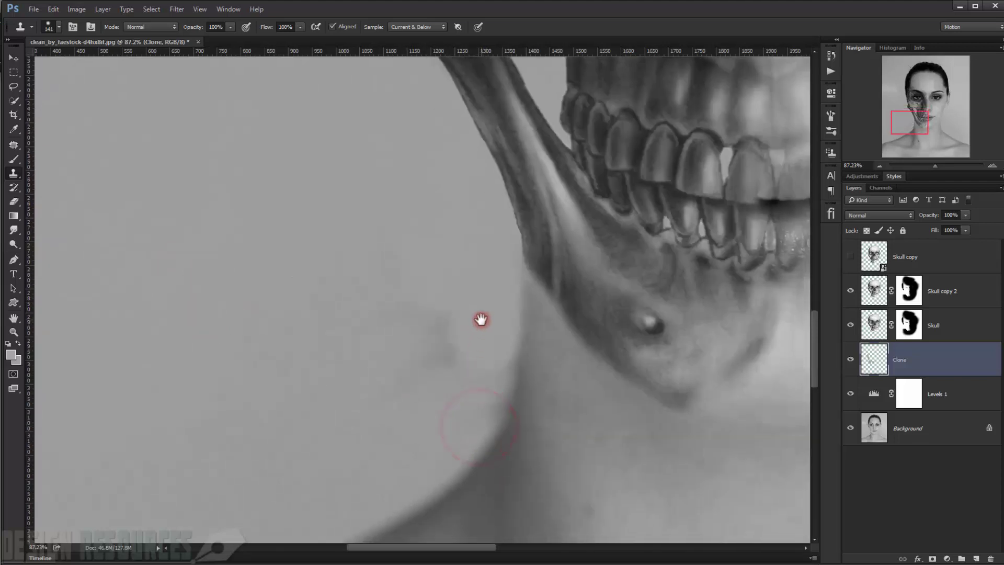
mouse_move(488, 284)
mouse_down()
mouse_move(479, 388)
mouse_move(447, 442)
mouse_move(473, 294)
mouse_move(425, 322)
mouse_up()
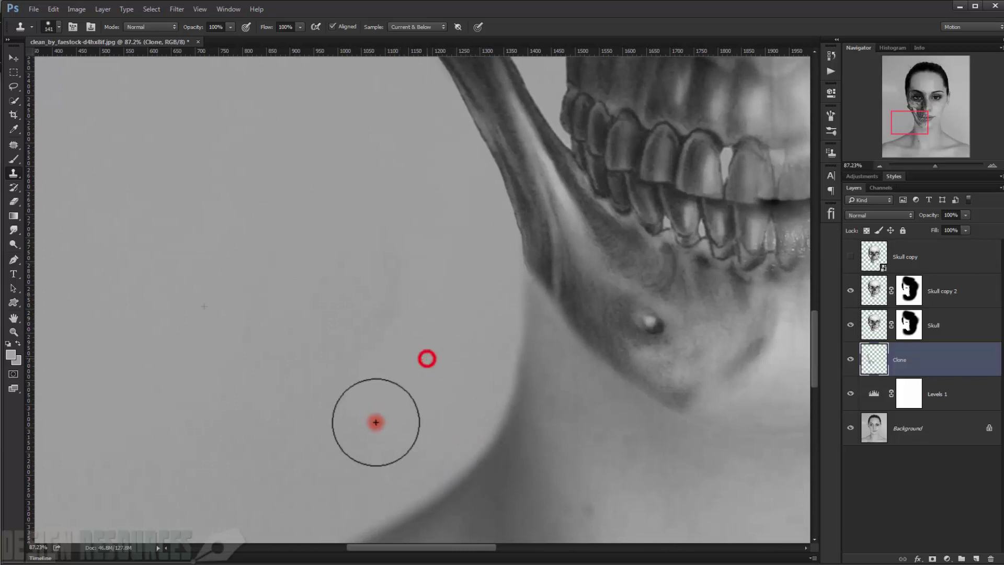
- Compare the portrait with and without the cloned areas by toggling the Clone layer's visibility
scroll(363, 349, down, 3)
scroll(361, 348, down, 4)
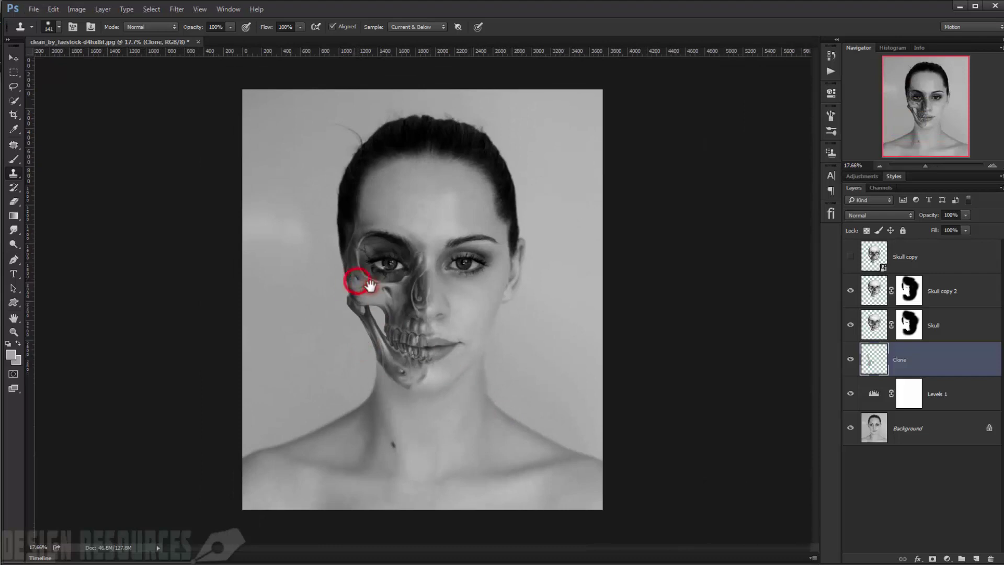
scroll(340, 269, up, 3)
drag(444, 295, 428, 237)
scroll(448, 268, up, 1)
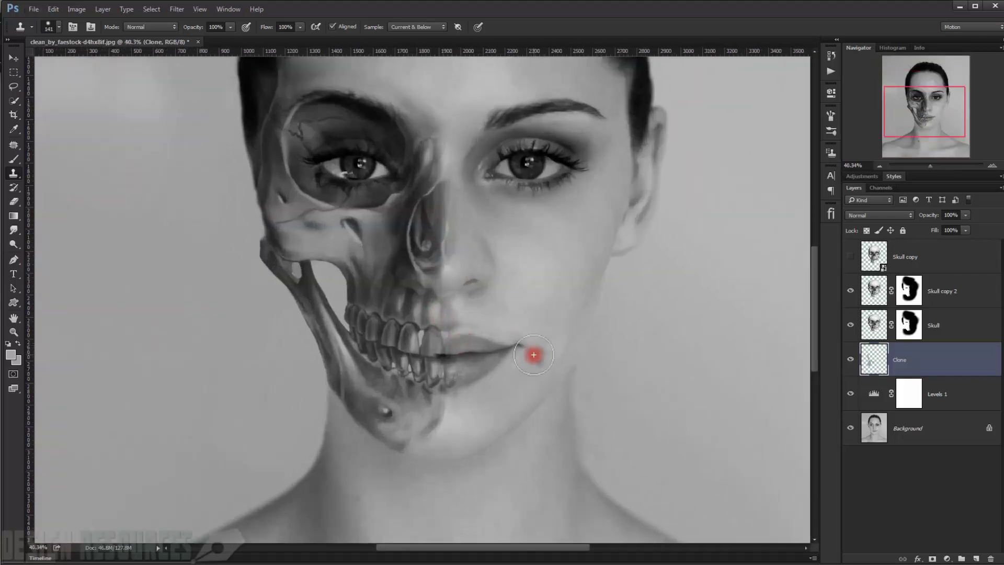
scroll(437, 347, up, 3)
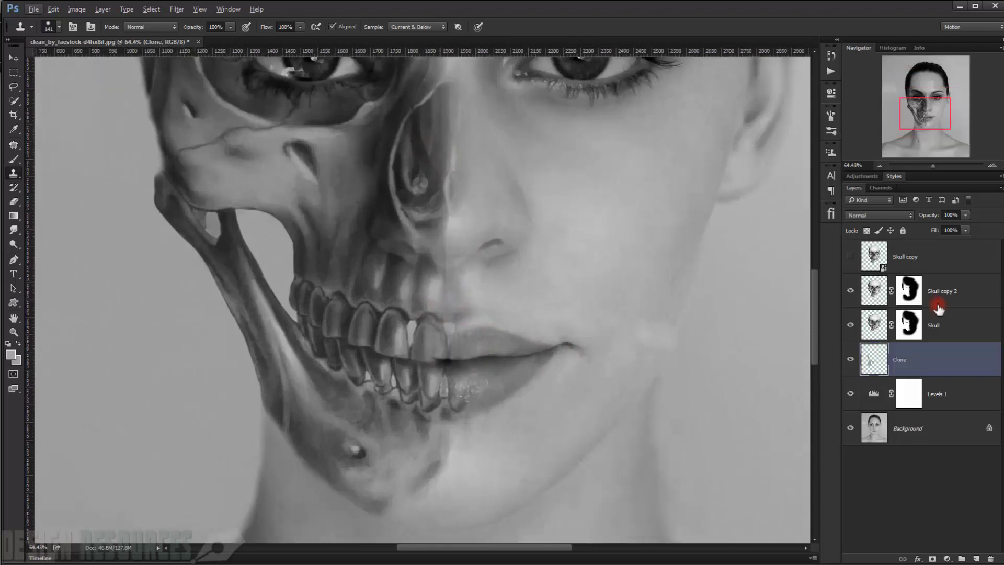
click(850, 360)
click(850, 360)
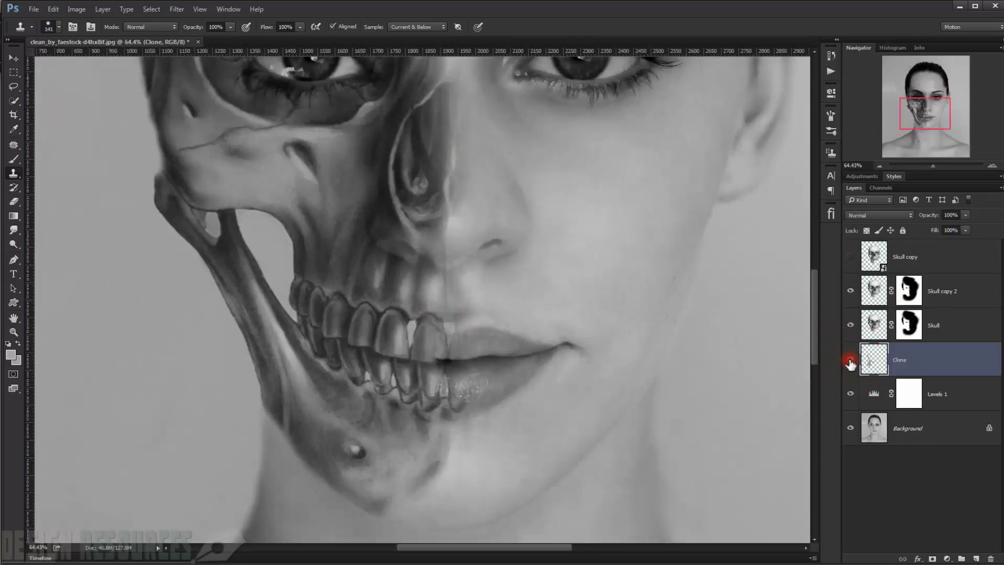
click(850, 360)
click(850, 360)
click(850, 360)
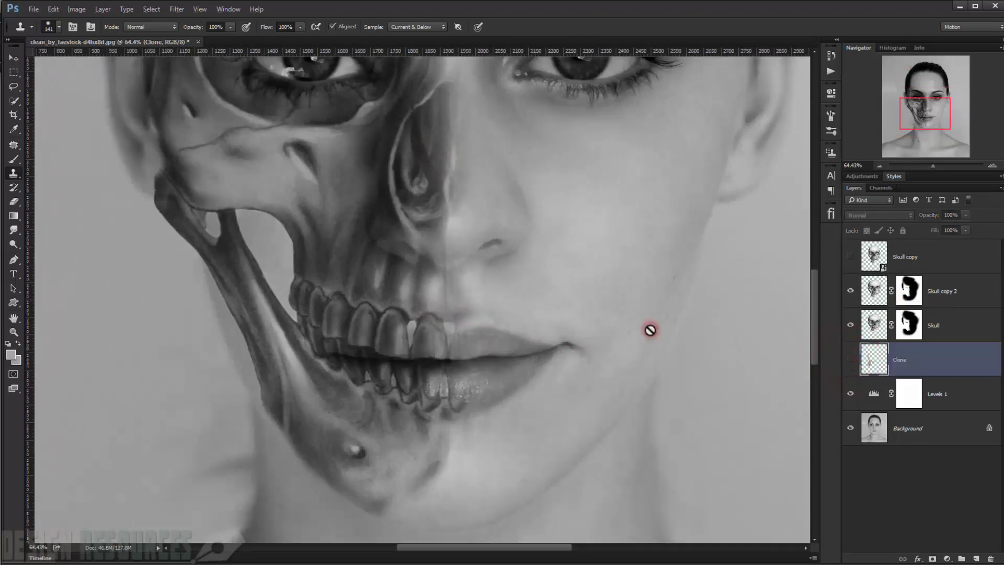
scroll(506, 329, down, 10)
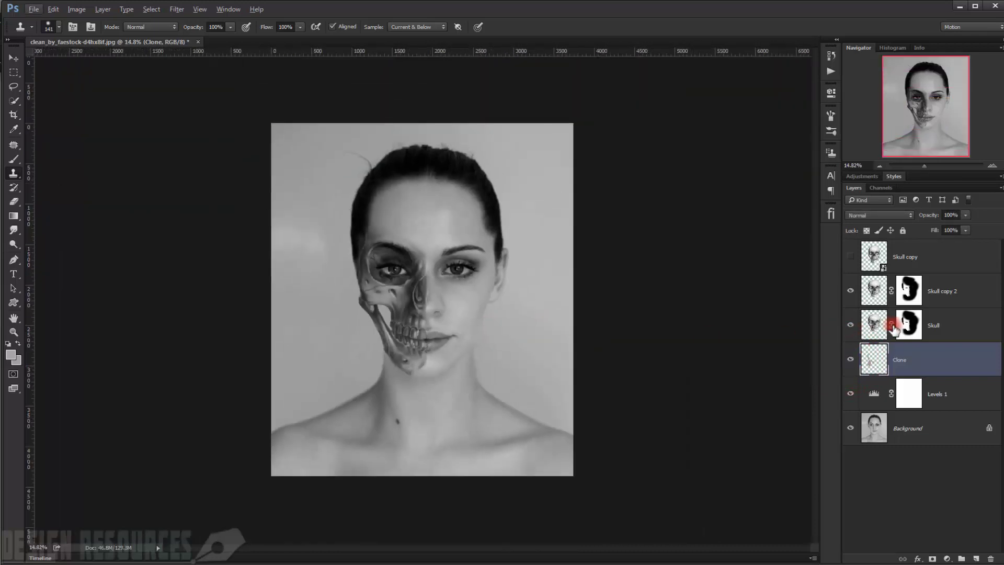
- Group the Skull copy 2 and Skull layers and add a white layer mask to the group
click(909, 290)
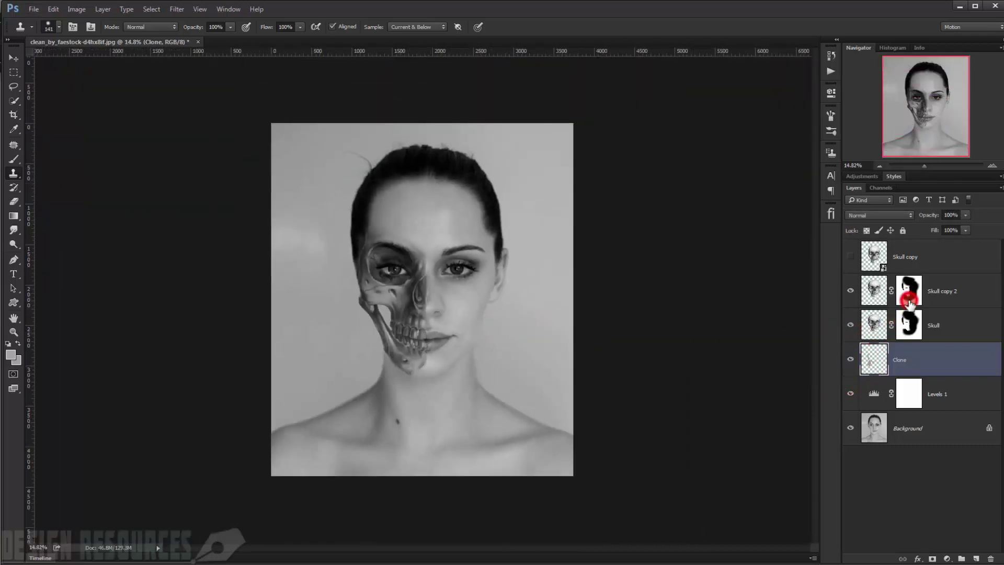
click(909, 325)
ctrl+click(954, 303)
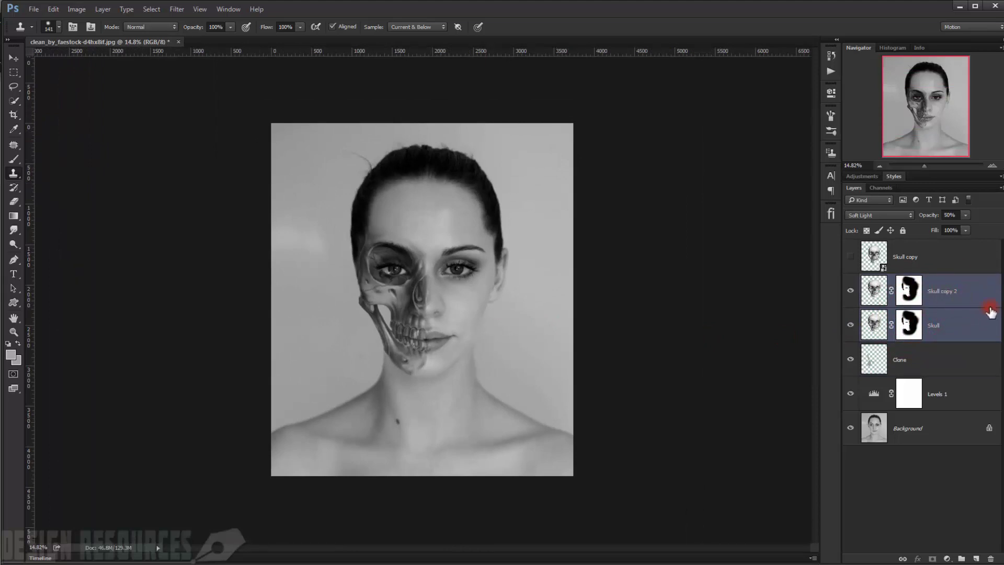
key(ctrl+g)
ctrl+drag(413, 325, 520, 313)
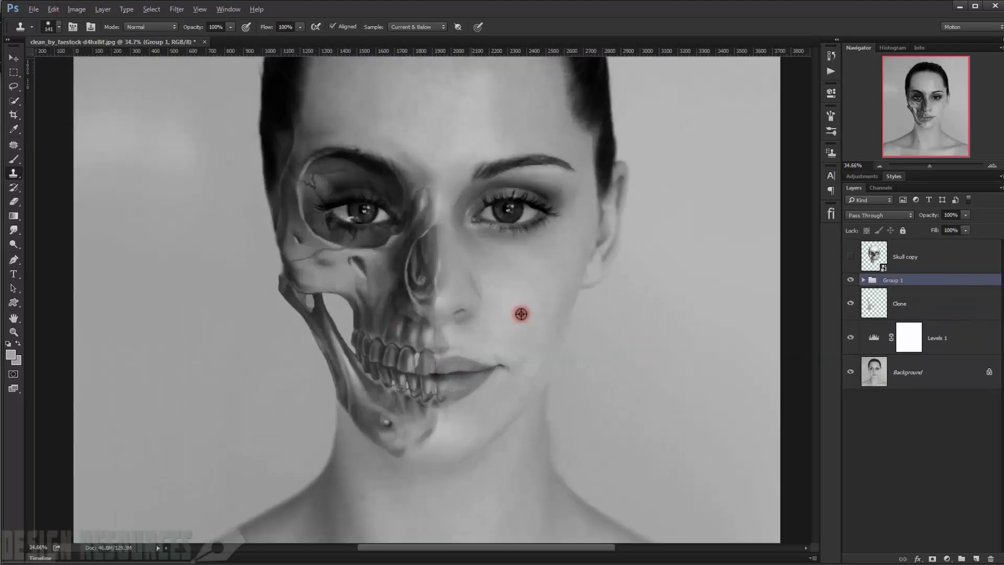
click(933, 558)
drag(412, 233, 320, 224)
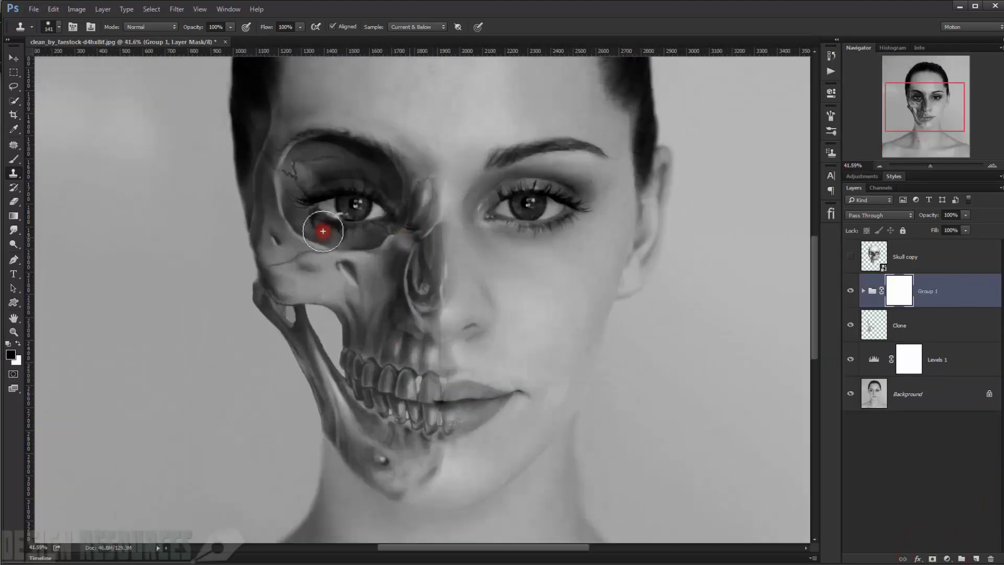
- Paint black on the group mask with a 179 px brush at 57% opacity to soften the skull edge along the nose
click(13, 159)
drag(497, 265, 521, 272)
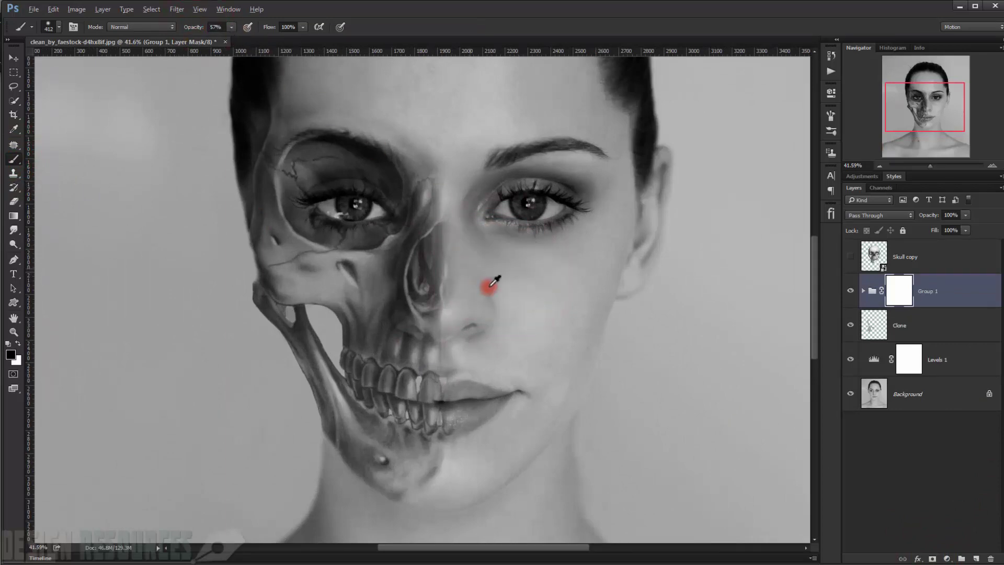
scroll(489, 288, up, 6)
drag(477, 286, 435, 281)
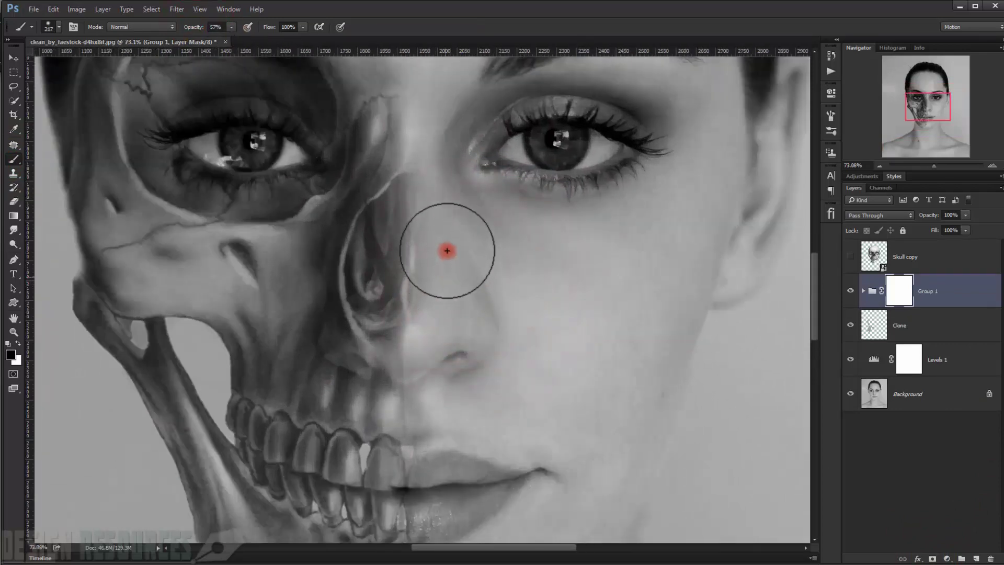
mouse_move(485, 260)
mouse_down()
mouse_move(459, 219)
mouse_move(448, 238)
mouse_up()
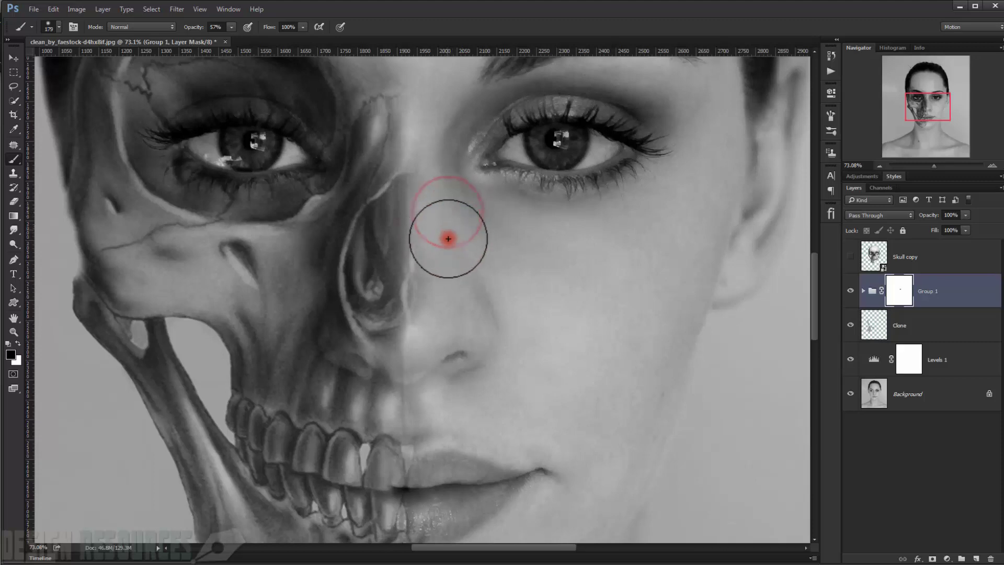
drag(456, 275, 457, 271)
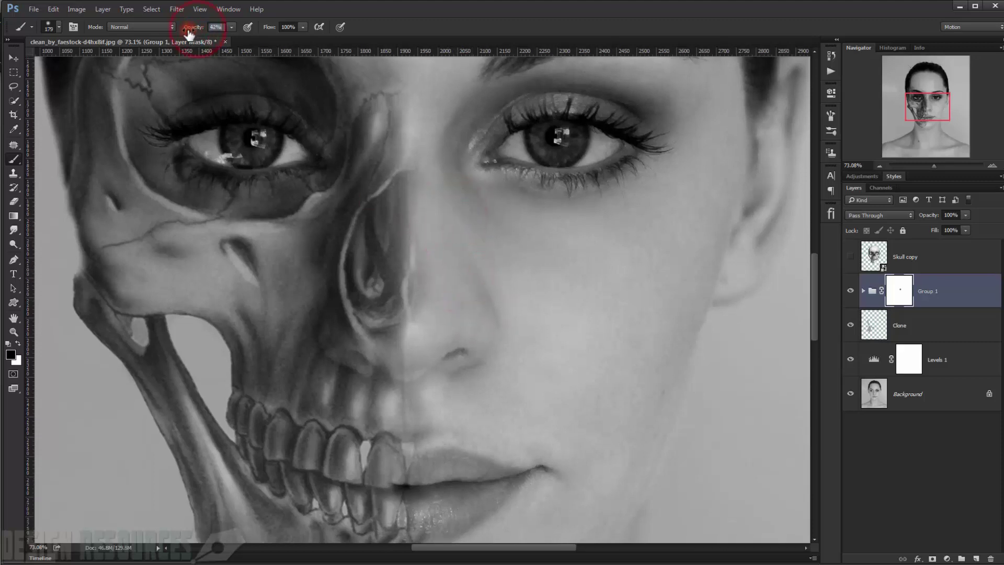
- Lower the brush opacity to 39% and paint the group mask to blend the skull edge around the lips and chin
drag(188, 31, 186, 30)
drag(412, 233, 410, 148)
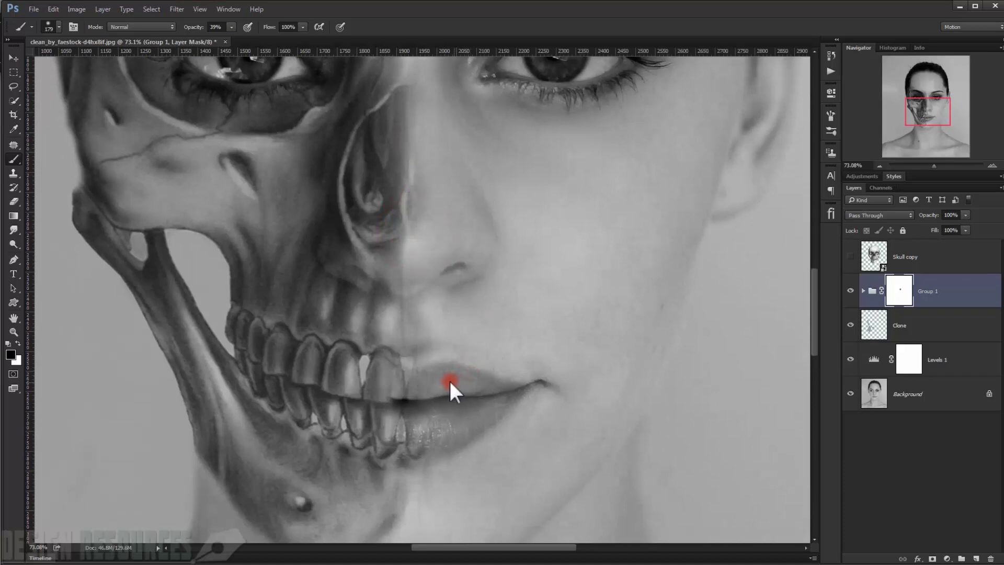
mouse_move(453, 381)
mouse_down()
mouse_move(396, 394)
mouse_move(405, 384)
mouse_move(419, 443)
mouse_move(406, 513)
mouse_up()
click(401, 393)
drag(426, 476, 445, 325)
drag(425, 371, 394, 410)
scroll(471, 386, down, 5)
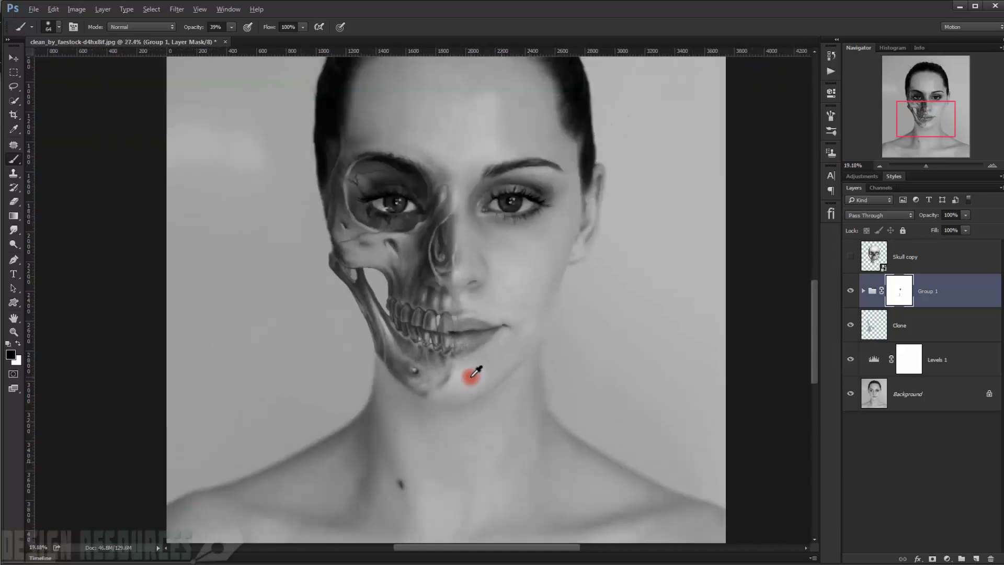
scroll(471, 376, down, 3)
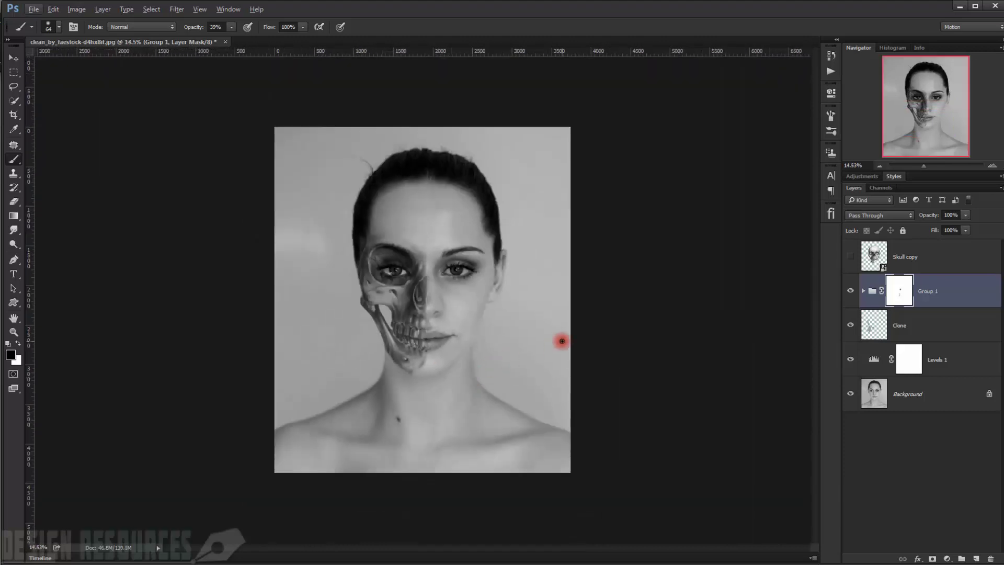
scroll(374, 222, up, 4)
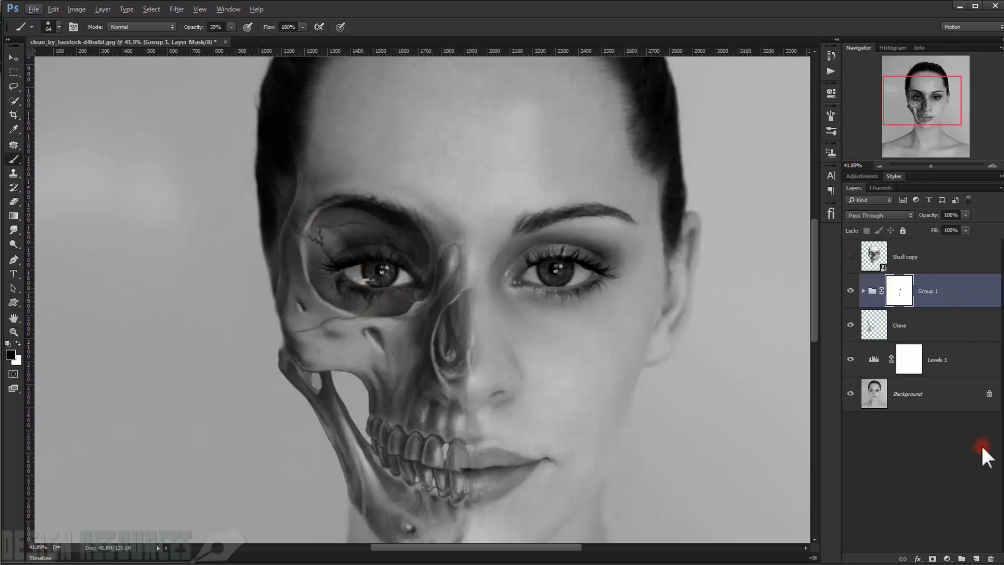
- Add a Levels adjustment above Group 1, set its midtones to 0.72 and slightly raise the black input level
click(948, 558)
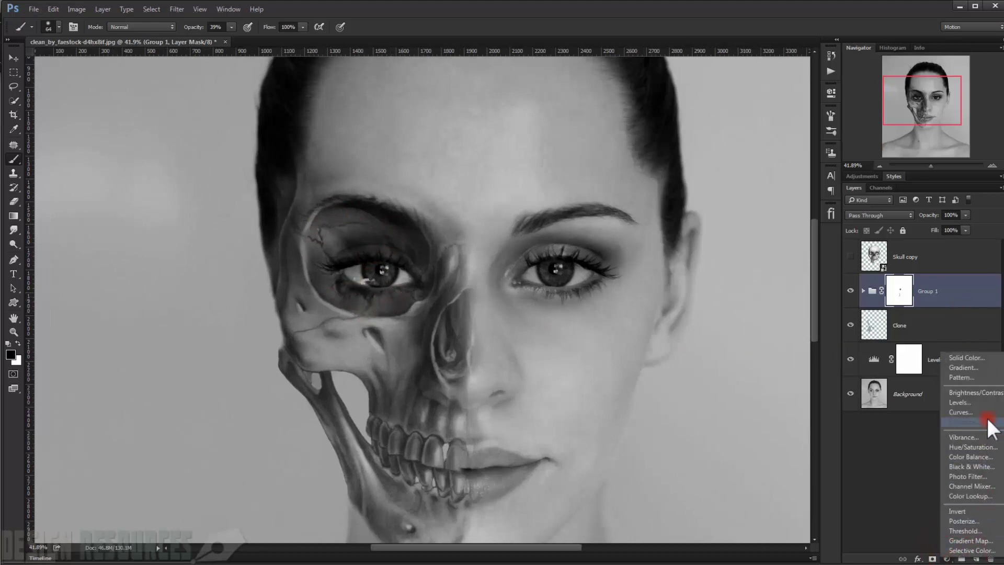
click(978, 402)
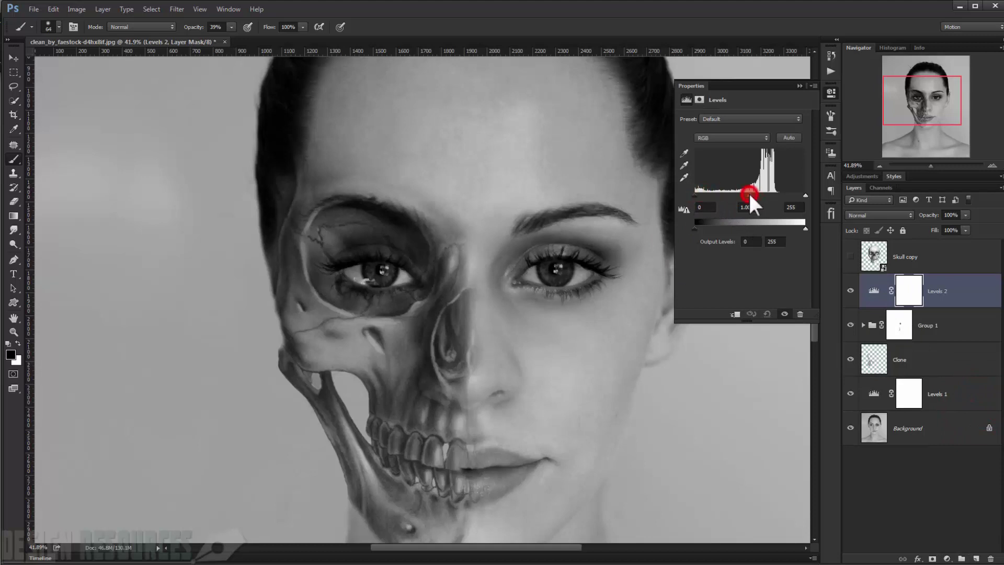
drag(749, 196, 764, 195)
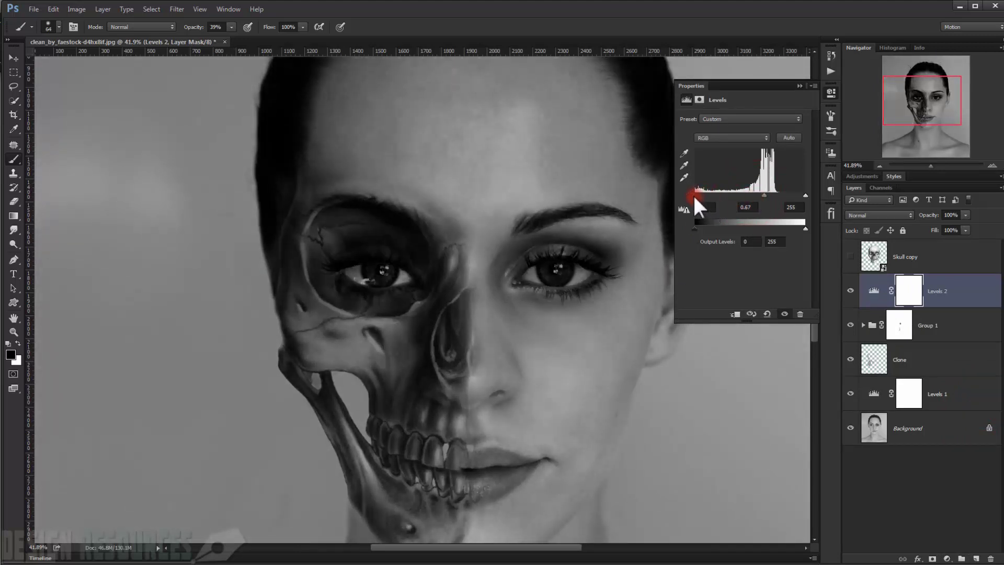
mouse_move(695, 196)
mouse_down()
mouse_move(707, 196)
mouse_move(699, 194)
mouse_up()
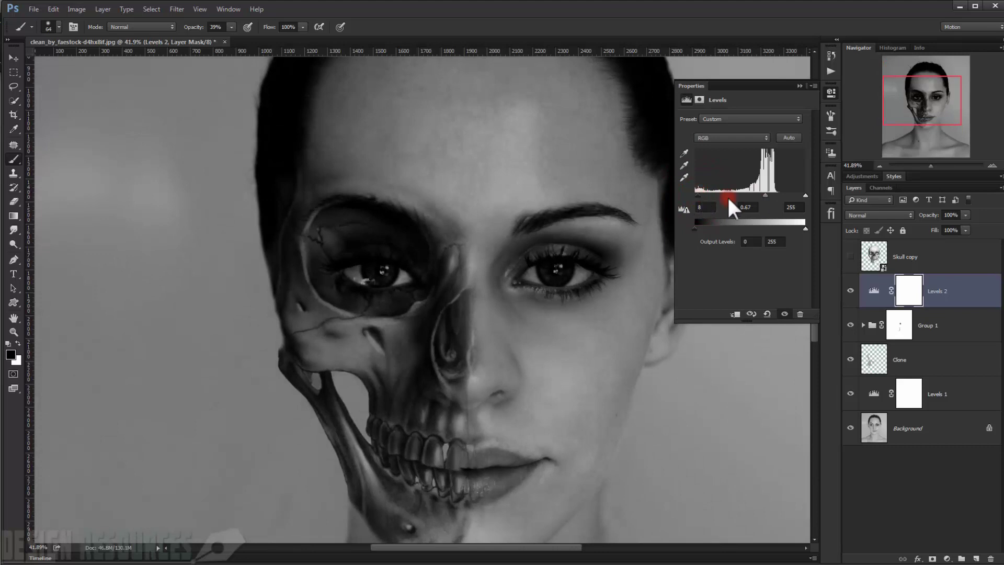
drag(764, 193, 763, 193)
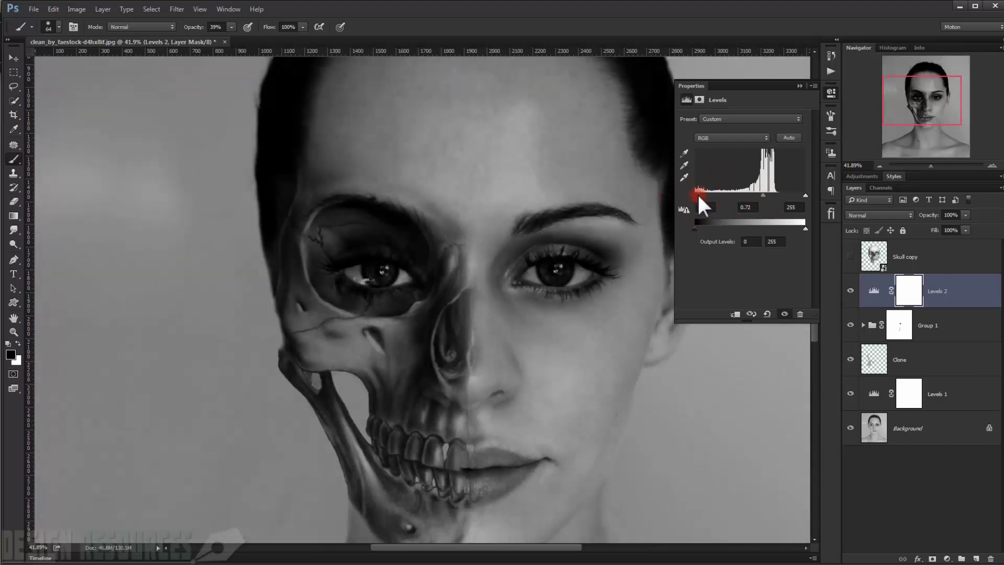
drag(697, 196, 699, 195)
click(800, 85)
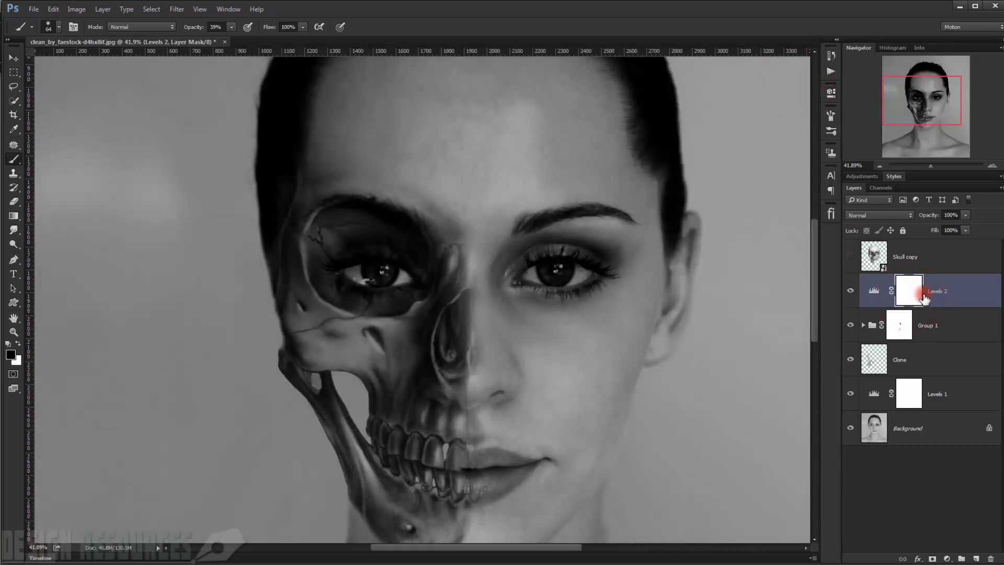
- Invert the Levels 2 mask to black and paint it white at 39% brush opacity over the skull's eye socket
key(ctrl+i)
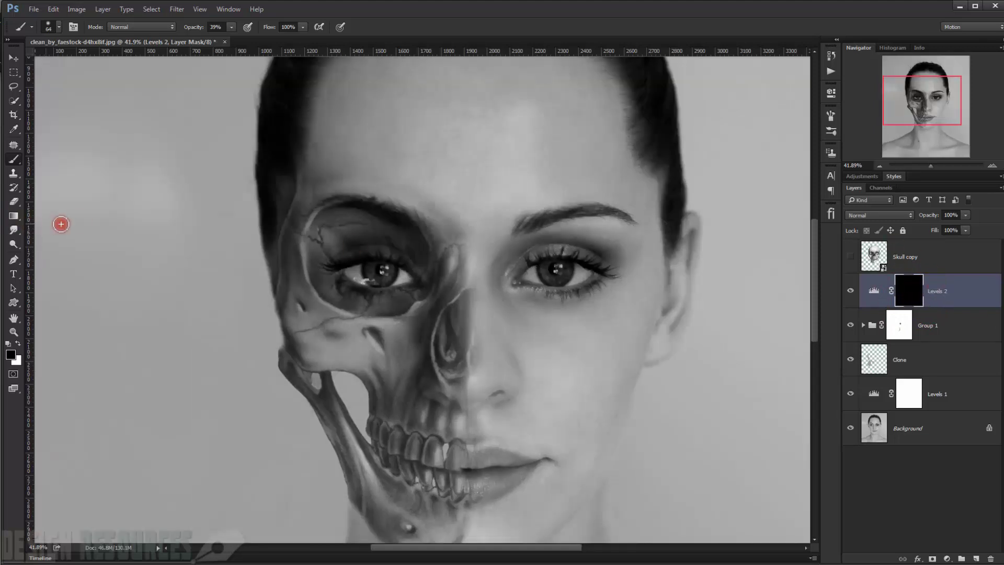
click(15, 159)
drag(341, 268, 361, 269)
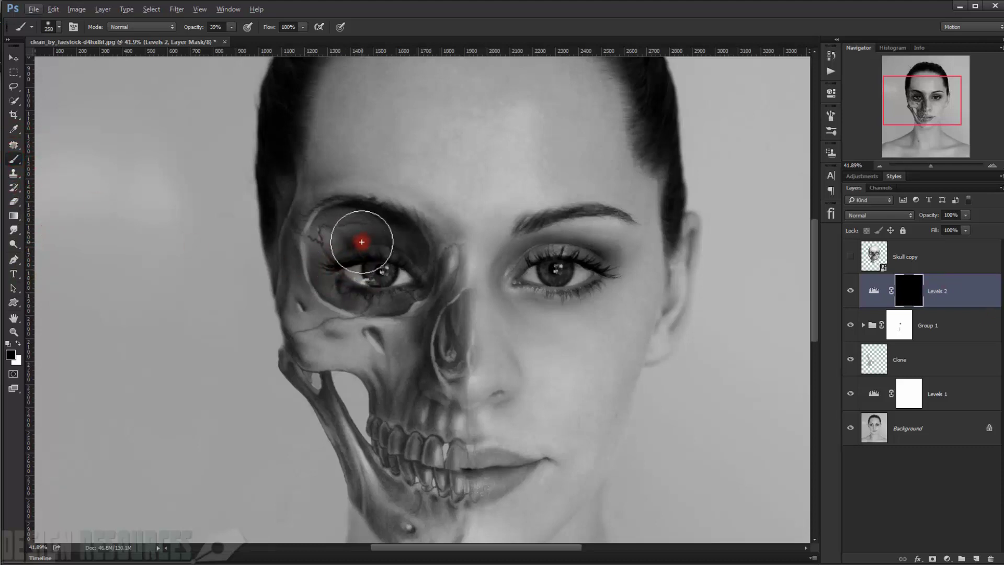
scroll(362, 241, up, 2)
mouse_move(354, 231)
mouse_down()
mouse_move(351, 239)
mouse_move(362, 228)
mouse_up()
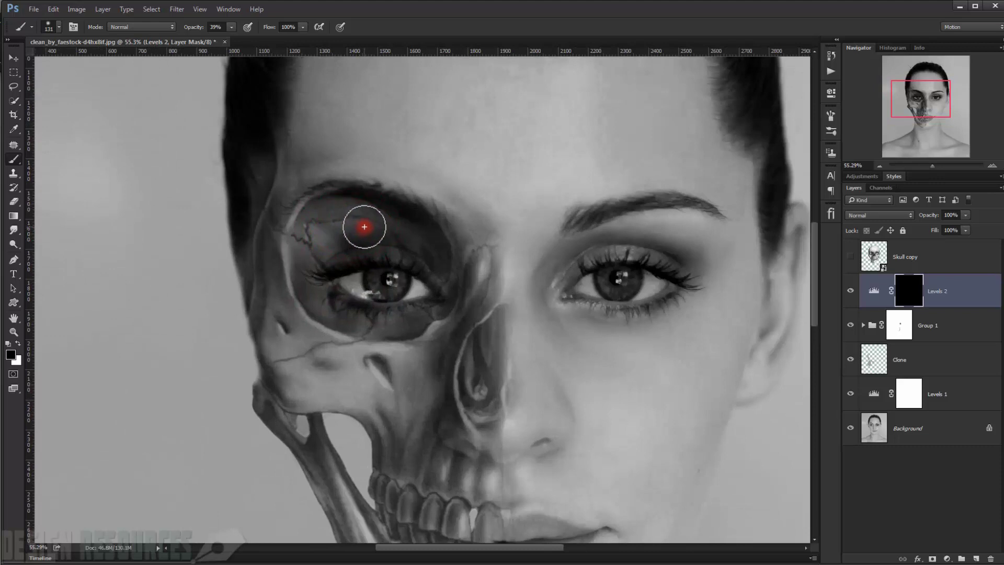
mouse_move(389, 230)
mouse_down()
mouse_move(349, 227)
mouse_move(356, 215)
mouse_move(317, 223)
mouse_move(307, 247)
mouse_move(378, 230)
mouse_move(431, 258)
mouse_move(417, 234)
mouse_move(322, 257)
mouse_move(333, 217)
mouse_move(312, 285)
mouse_move(366, 324)
mouse_move(401, 322)
mouse_move(346, 319)
mouse_move(438, 309)
mouse_move(442, 257)
mouse_move(408, 232)
mouse_move(326, 226)
mouse_move(309, 207)
mouse_move(390, 227)
mouse_move(301, 276)
mouse_move(303, 222)
mouse_move(297, 275)
mouse_move(423, 320)
mouse_move(375, 323)
mouse_move(387, 312)
mouse_move(332, 239)
mouse_move(341, 206)
mouse_move(399, 223)
mouse_move(429, 253)
mouse_up()
key(bracketleft)
key(bracketleft)
key(bracketleft)
key(bracketleft)
scroll(437, 260, down, 8)
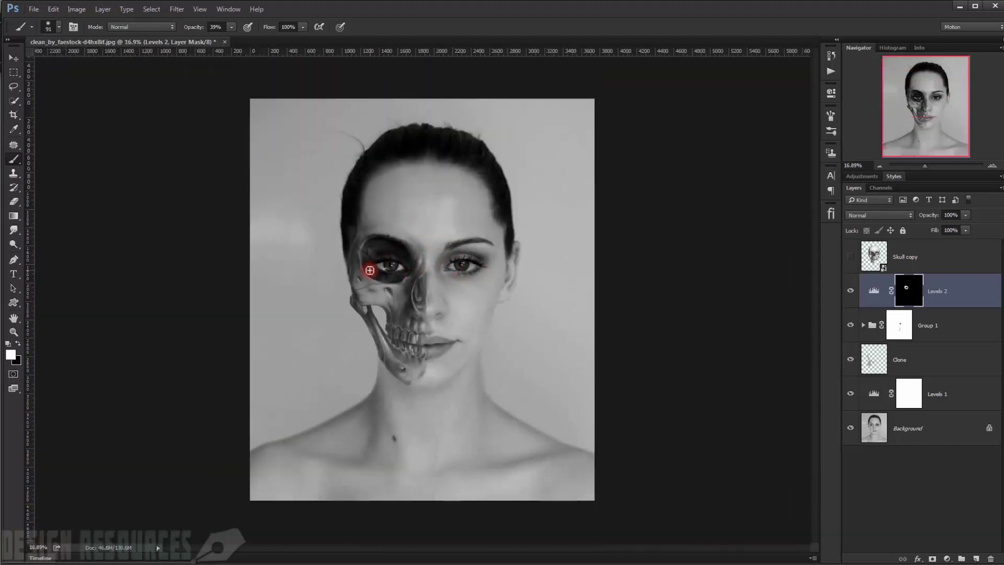
- Set the Levels 2 layer's opacity to 70% and slightly lower the density of its mask
scroll(359, 269, up, 2)
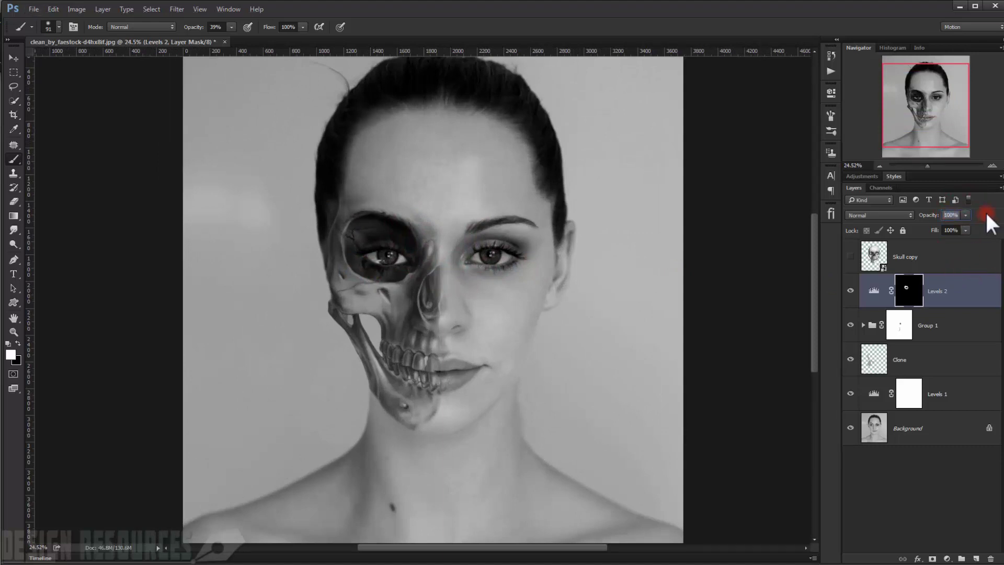
text(70)
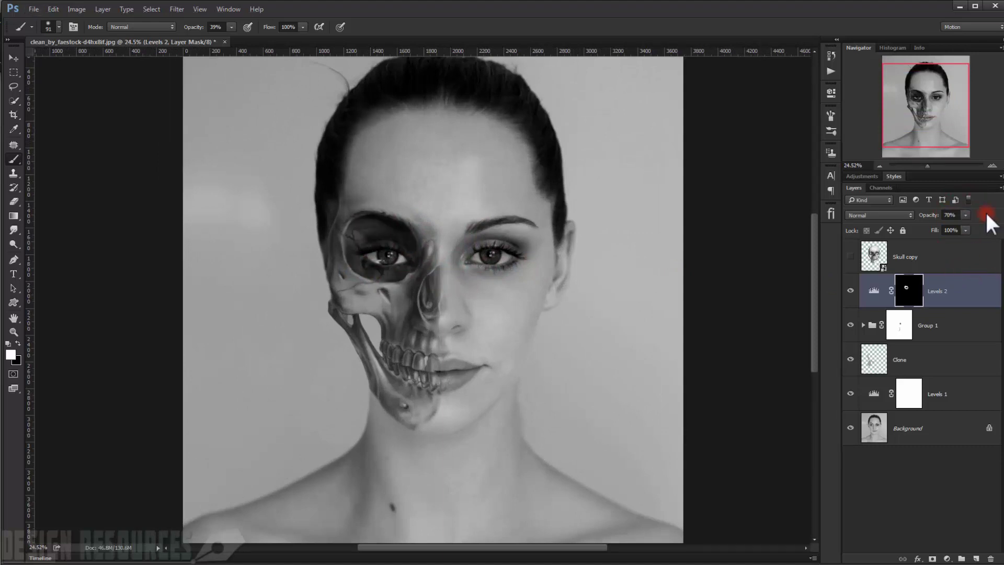
click(907, 293)
double_click(907, 293)
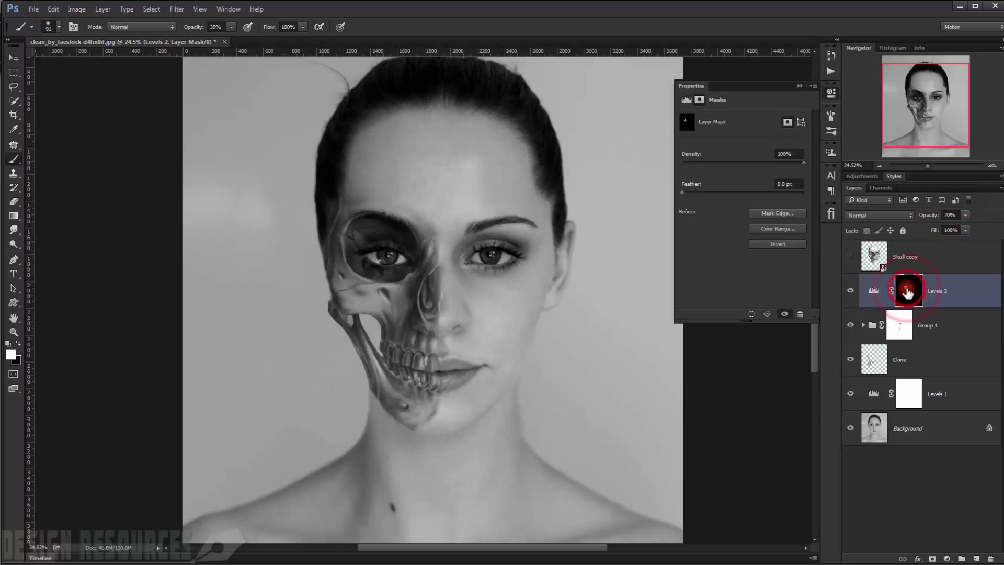
click(754, 137)
drag(798, 161, 797, 161)
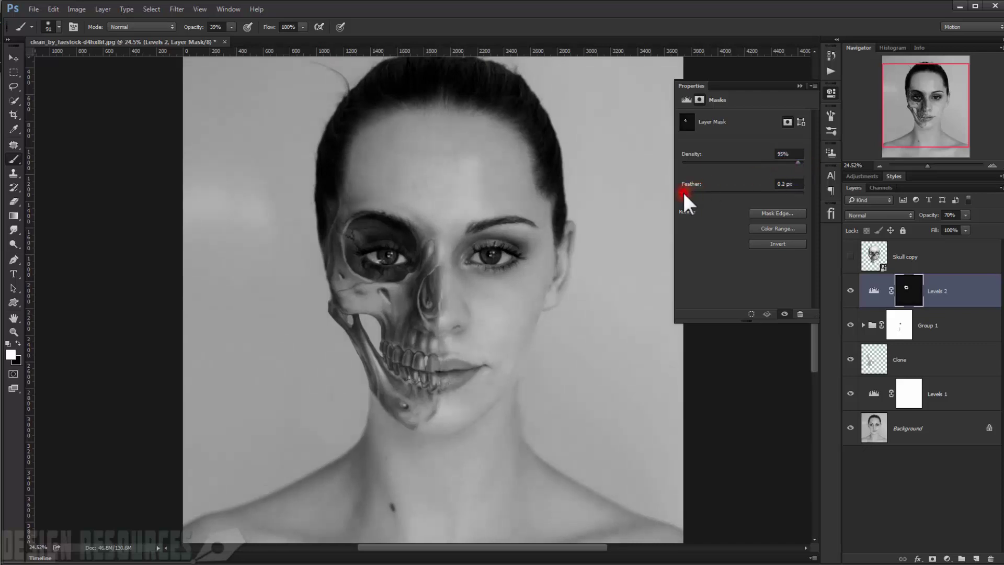
click(682, 191)
click(789, 163)
click(796, 82)
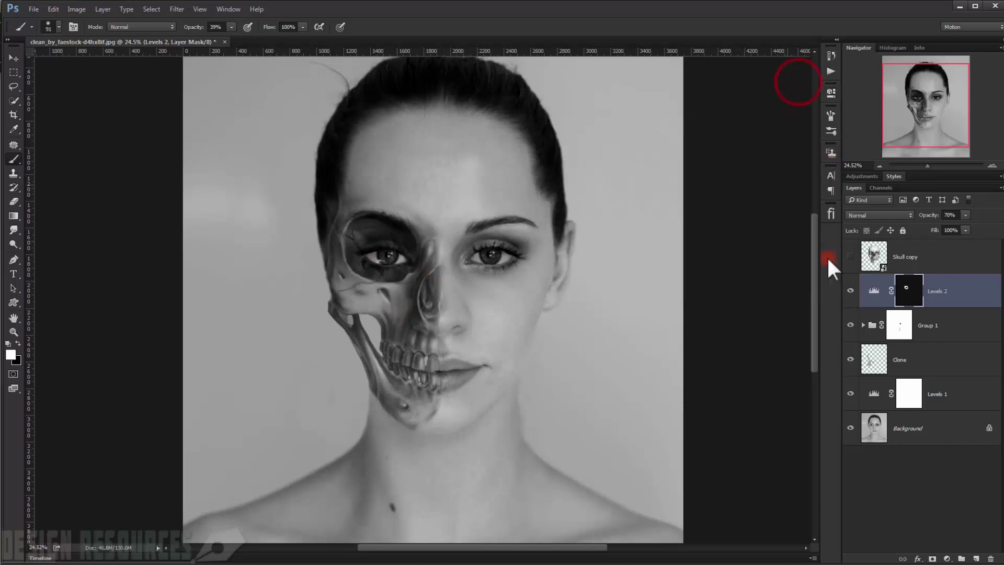
- Compare the portrait with Levels 2 and Group 1 hidden and shown, examining the blend around the eye socket, teeth and lips
click(849, 290)
click(849, 291)
scroll(359, 285, down, 2)
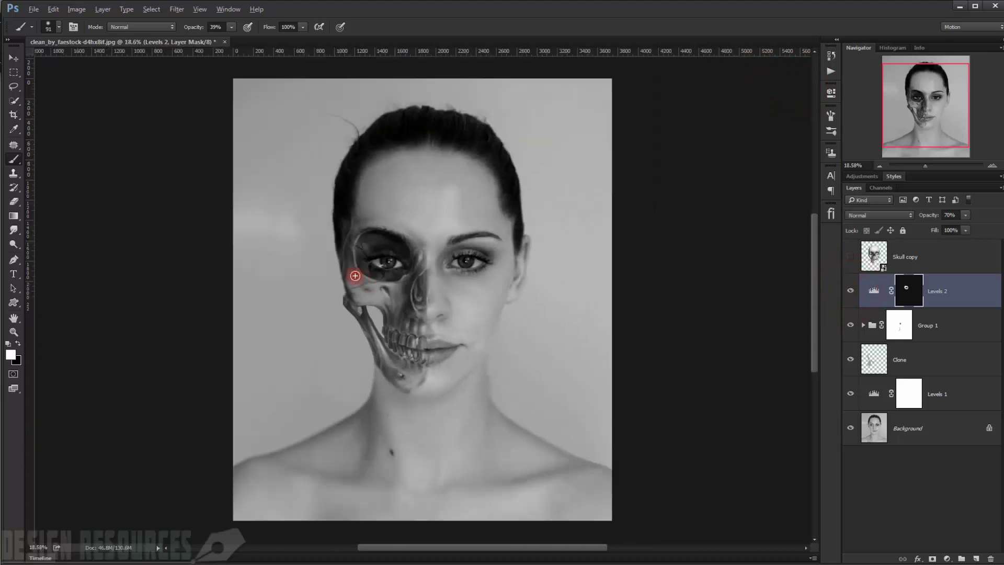
scroll(309, 250, up, 1)
scroll(314, 247, up, 3)
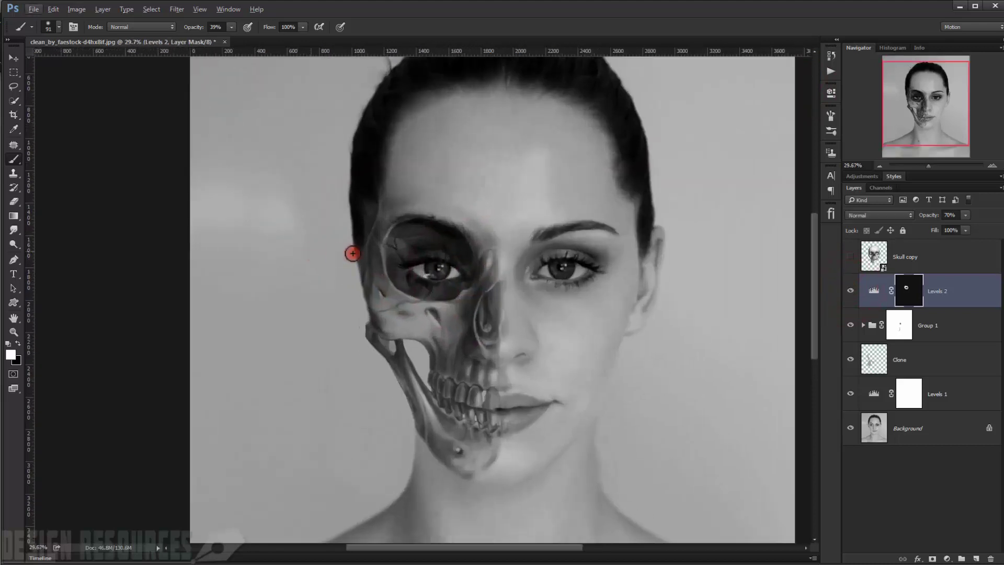
scroll(397, 209, up, 2)
scroll(432, 323, up, 4)
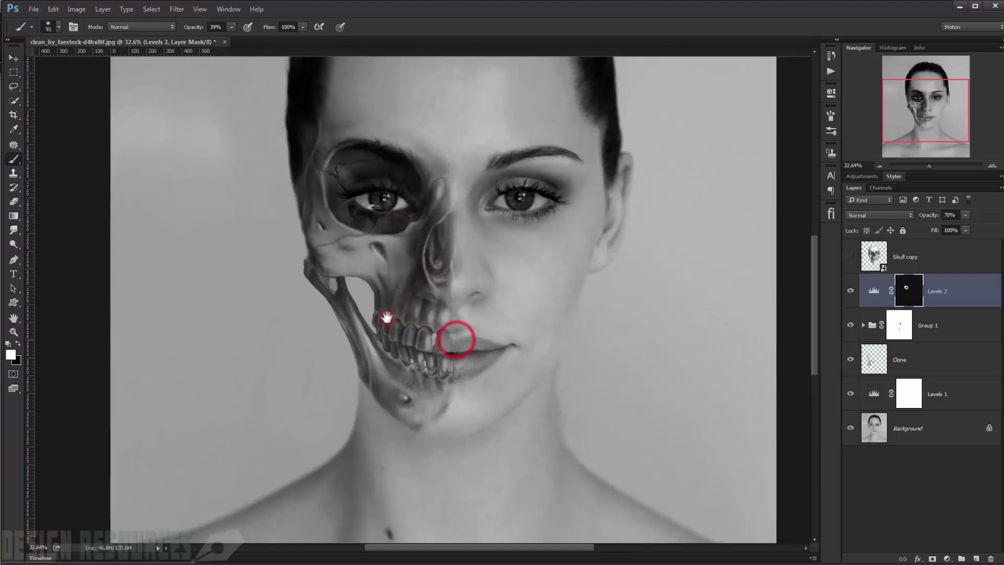
scroll(341, 319, up, 1)
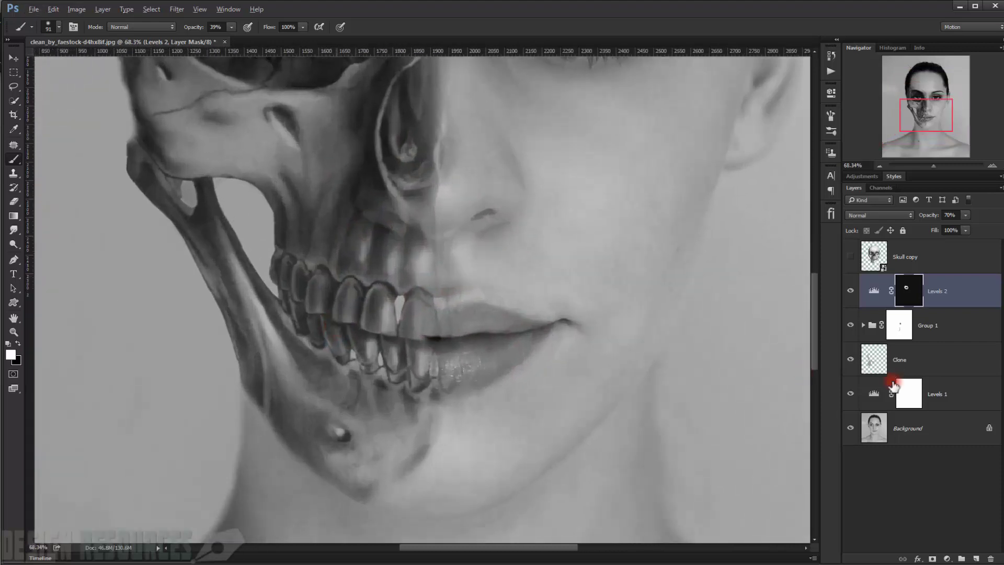
click(851, 326)
click(851, 326)
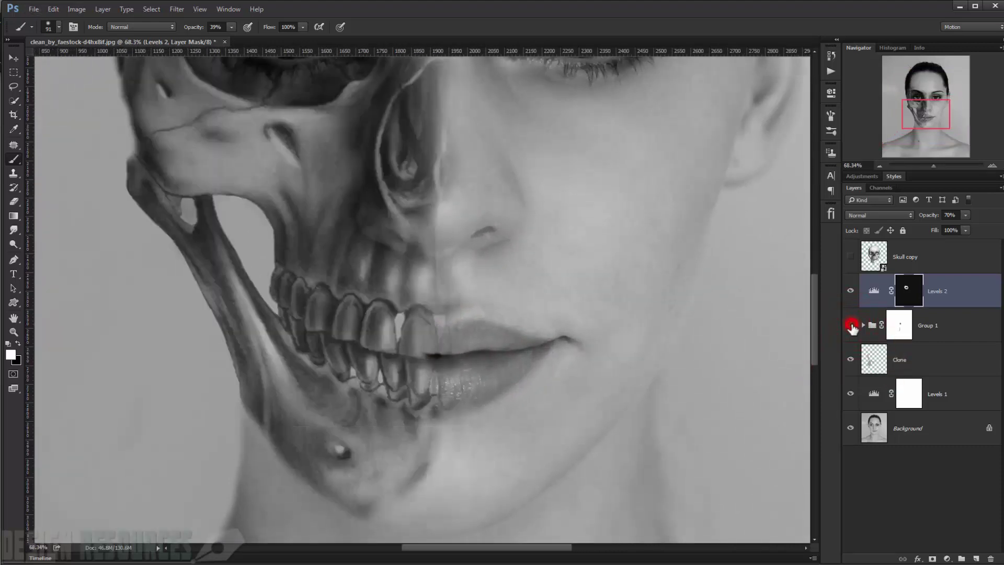
click(850, 326)
click(851, 325)
scroll(285, 321, down, 6)
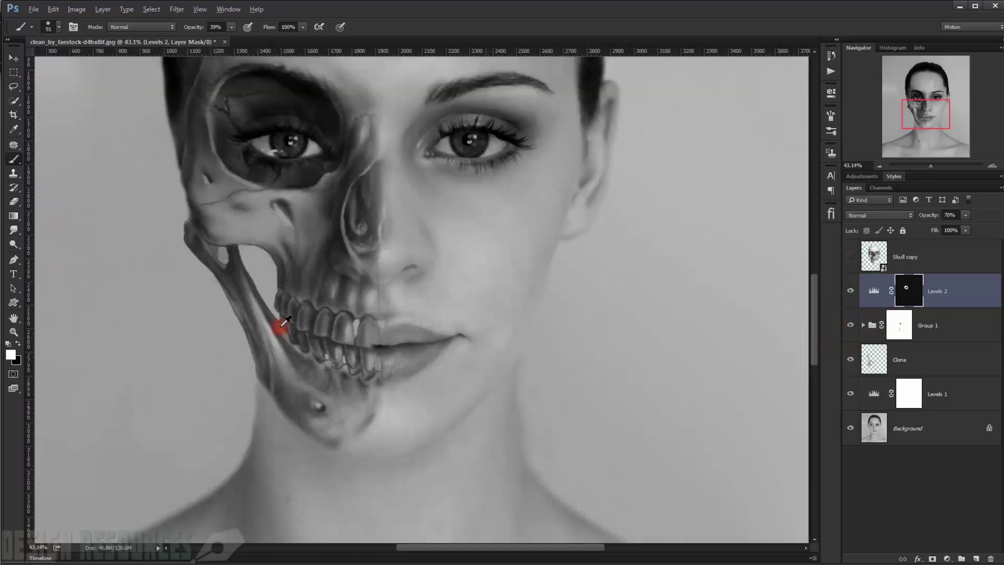
scroll(347, 317, down, 2)
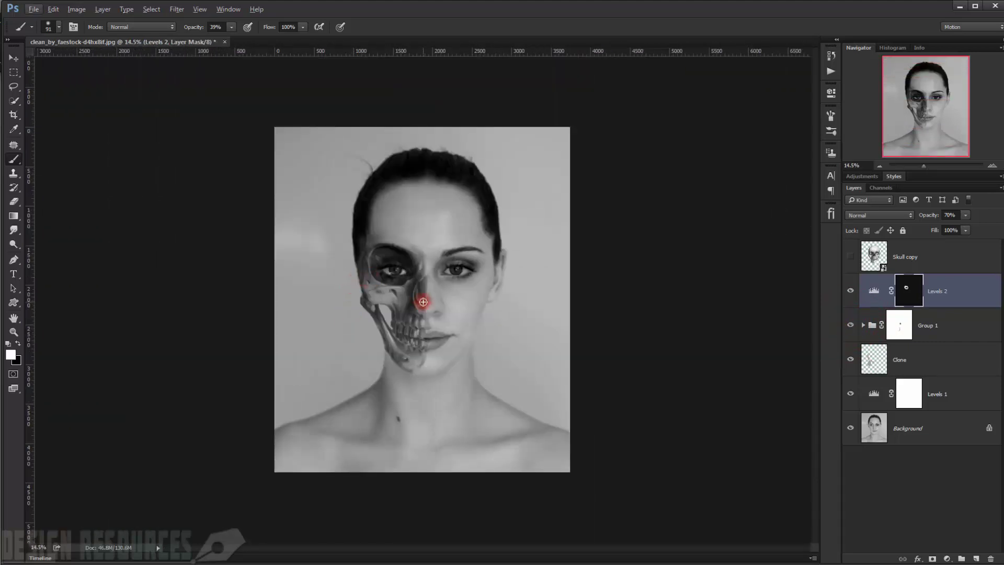
scroll(422, 301, up, 3)
drag(419, 287, 408, 294)
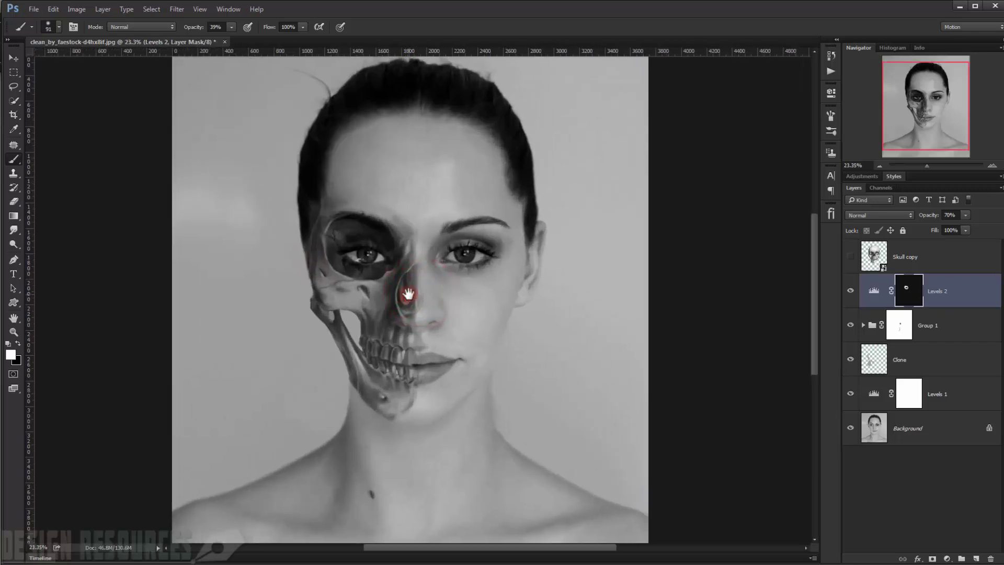
- Add a new layer above Levels 2, fill it with 50% Gray and set its blend mode to Overlay
click(976, 558)
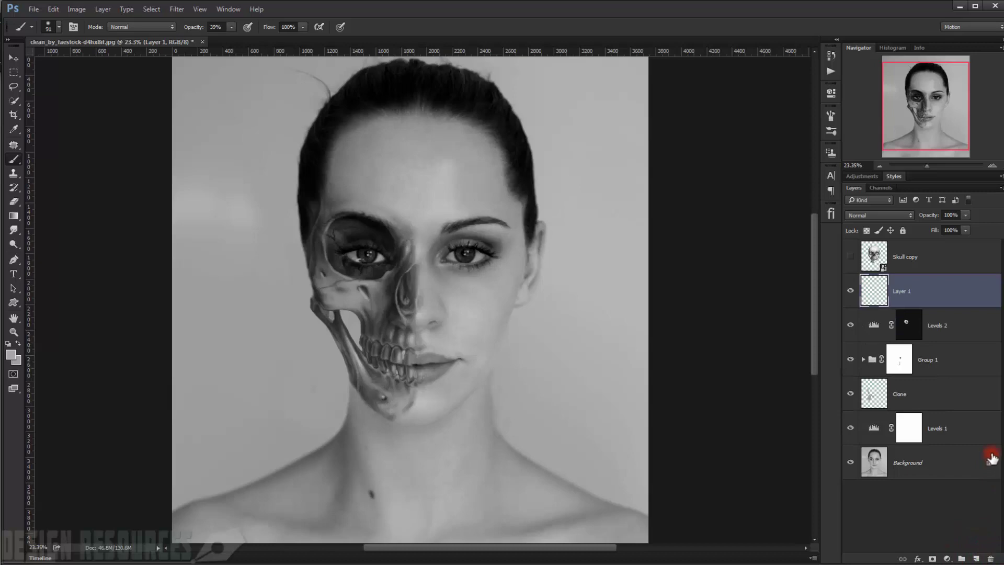
key(shift+F5)
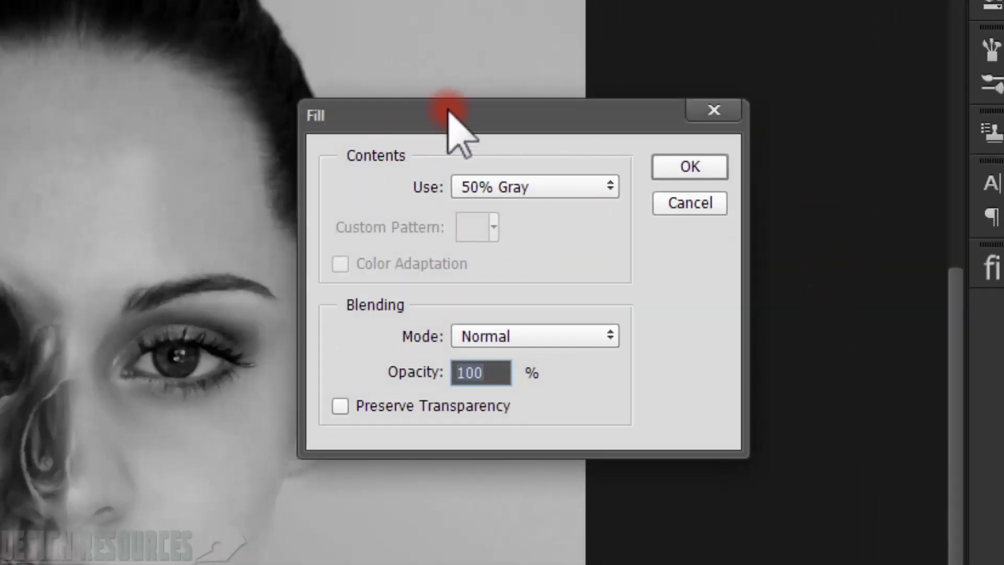
drag(438, 116, 439, 67)
click(591, 141)
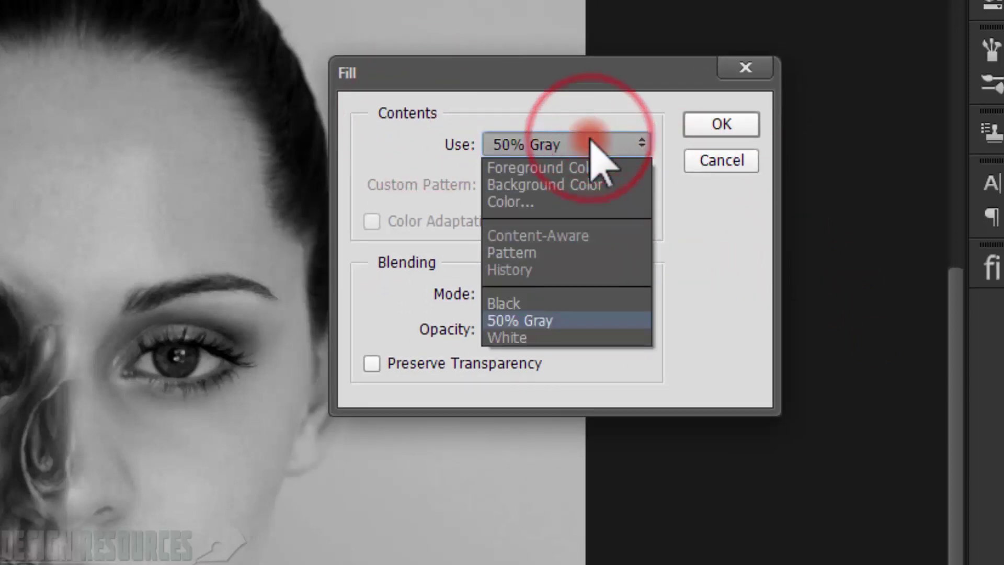
click(554, 323)
click(721, 124)
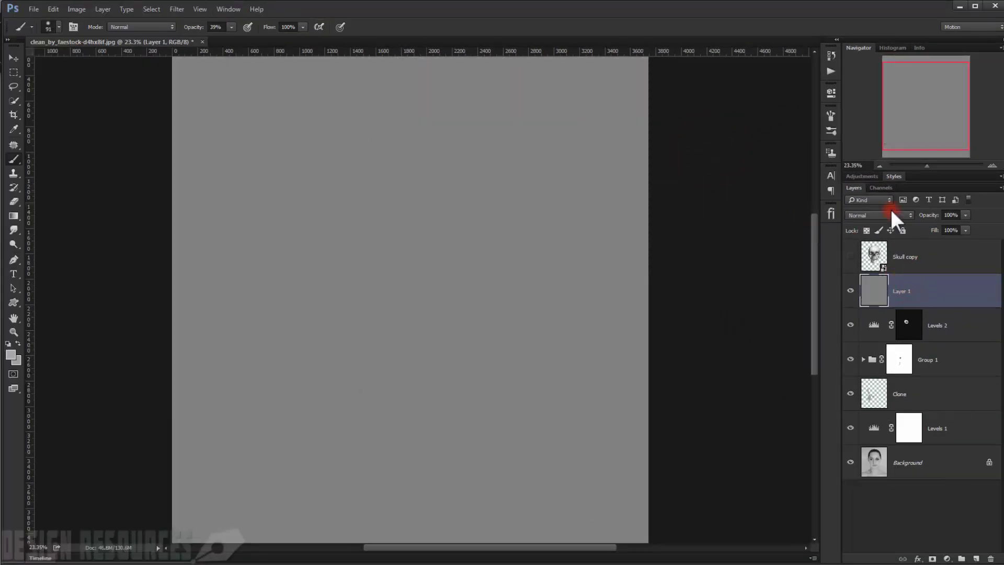
click(890, 212)
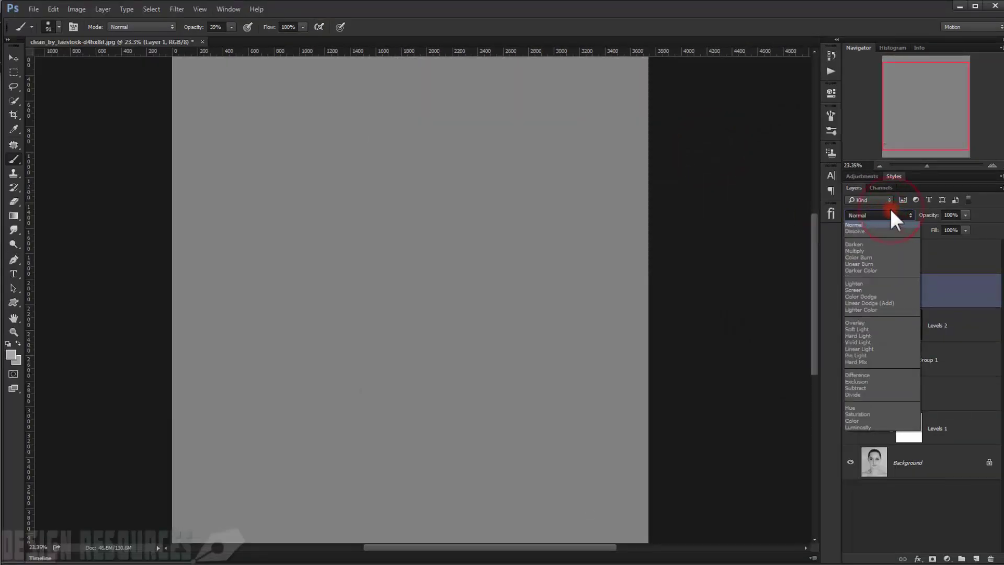
click(877, 322)
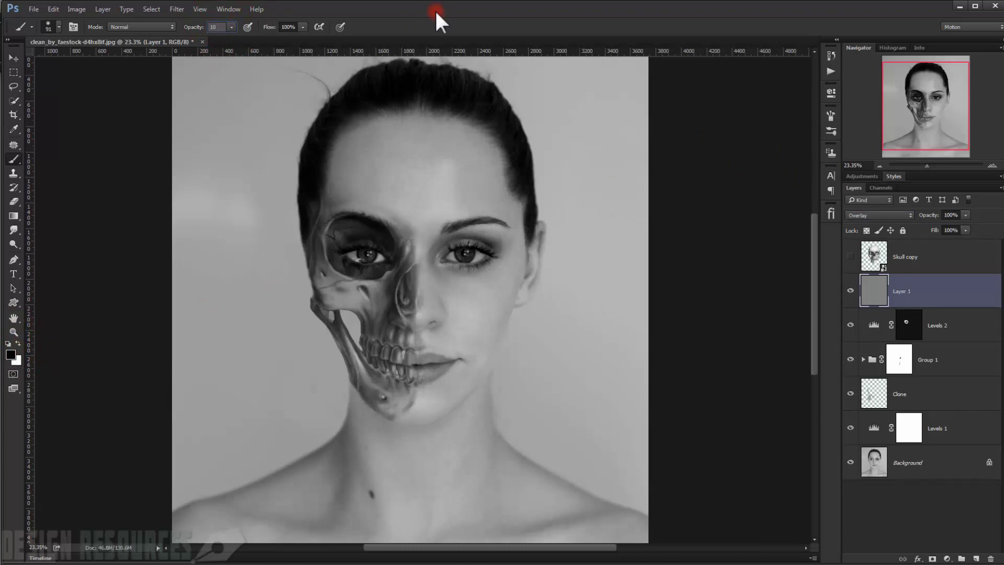
- Set brush opacity and flow to 10% and paint black with a 27 px brush over the small hole below the skull's eye socket
key(Tab)
text(10)
key(Return)
scroll(463, 246, up, 3)
scroll(366, 294, up, 2)
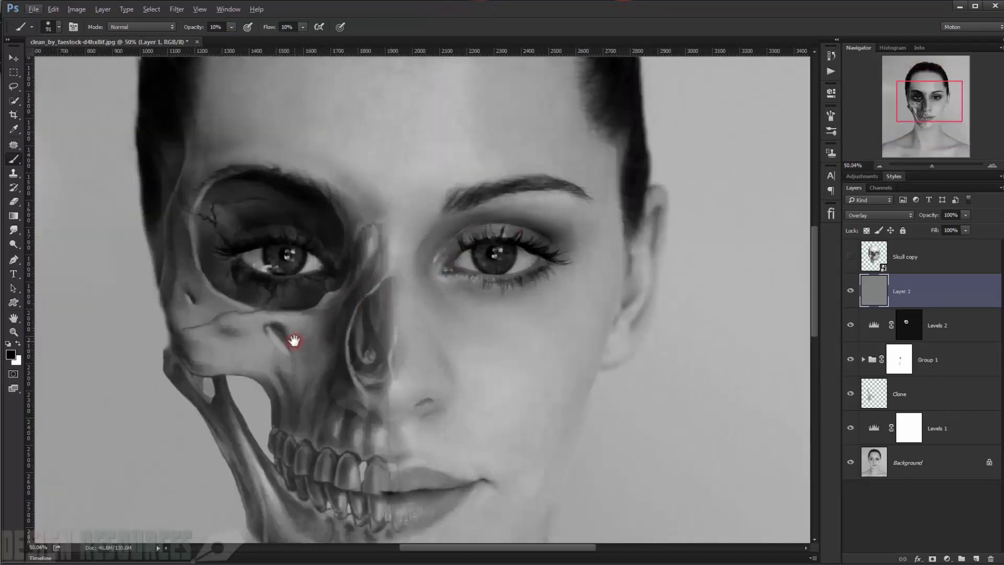
drag(294, 341, 369, 266)
alt+right_click(367, 298)
scroll(356, 277, up, 2)
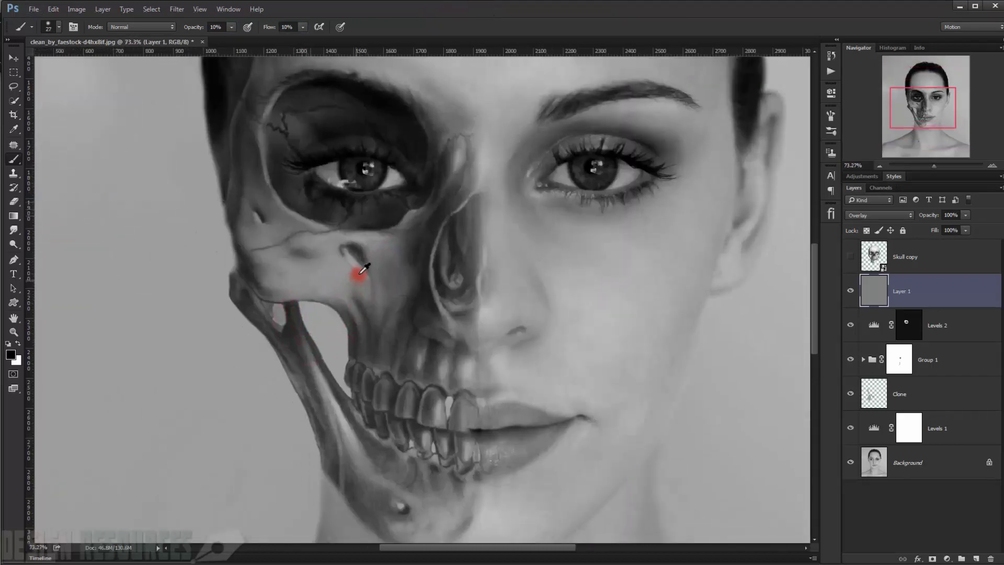
click(353, 290)
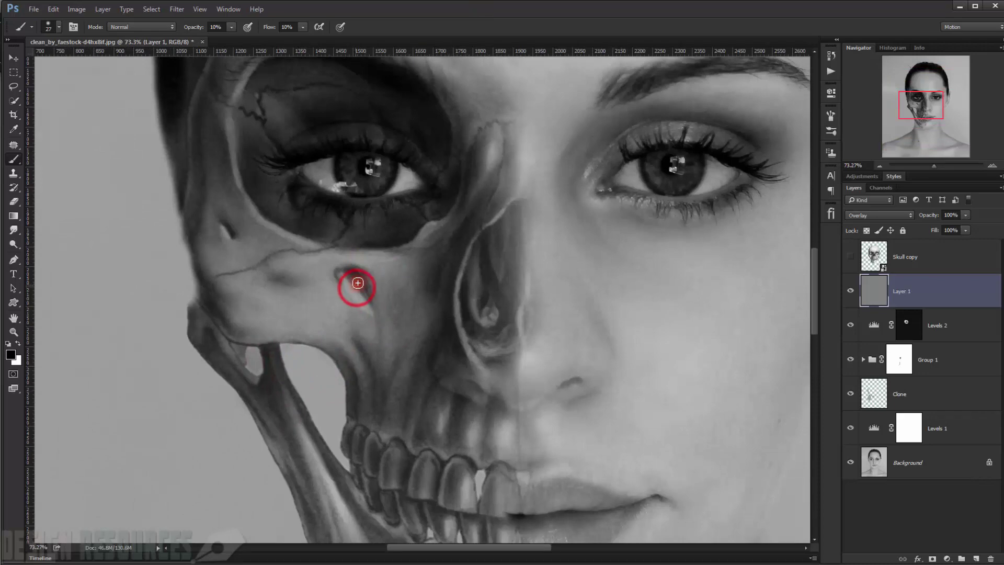
click(357, 287)
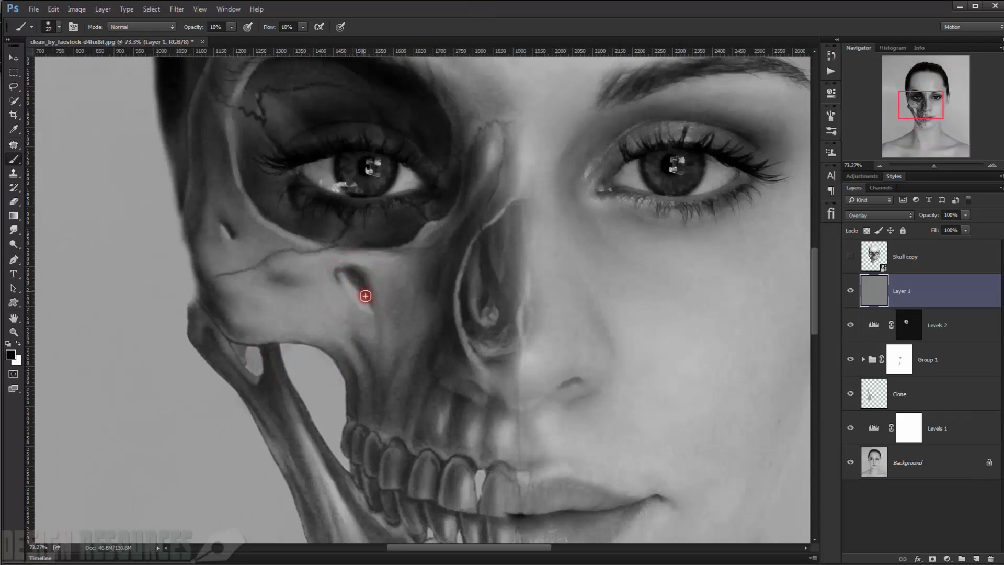
click(352, 287)
click(352, 280)
- Enlarge the black brush to about 60 px and deepen the shadows on the upper jaw between the nose cavity and the teeth
drag(410, 314, 400, 234)
alt+right_click(437, 336)
click(446, 342)
click(444, 339)
click(440, 360)
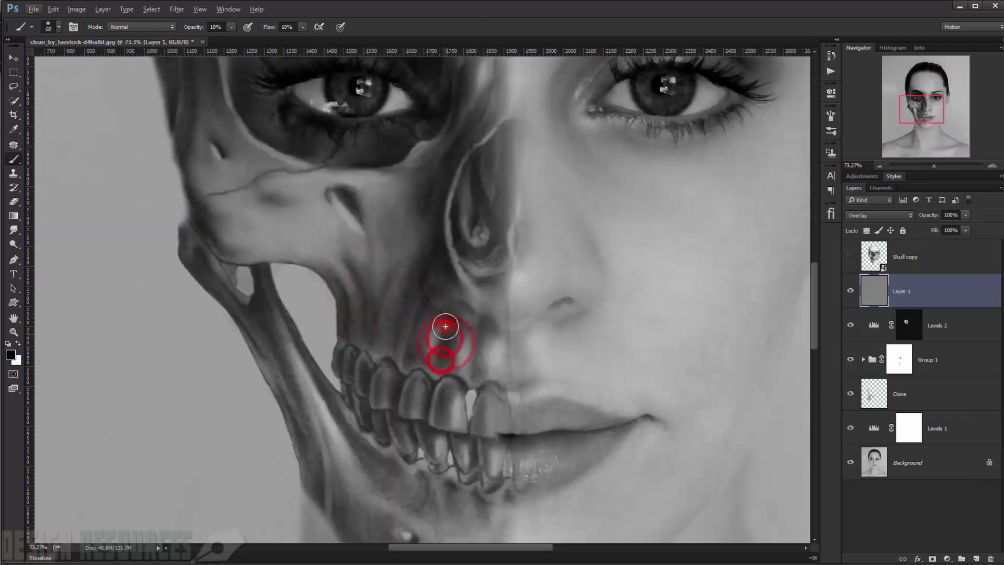
alt+right_click(448, 356)
click(423, 343)
click(411, 358)
click(399, 382)
- Paint black with a 95 px brush to darken the bone above the upper teeth and below the cheekbone
scroll(398, 392, down, 4)
alt+right_click(403, 393)
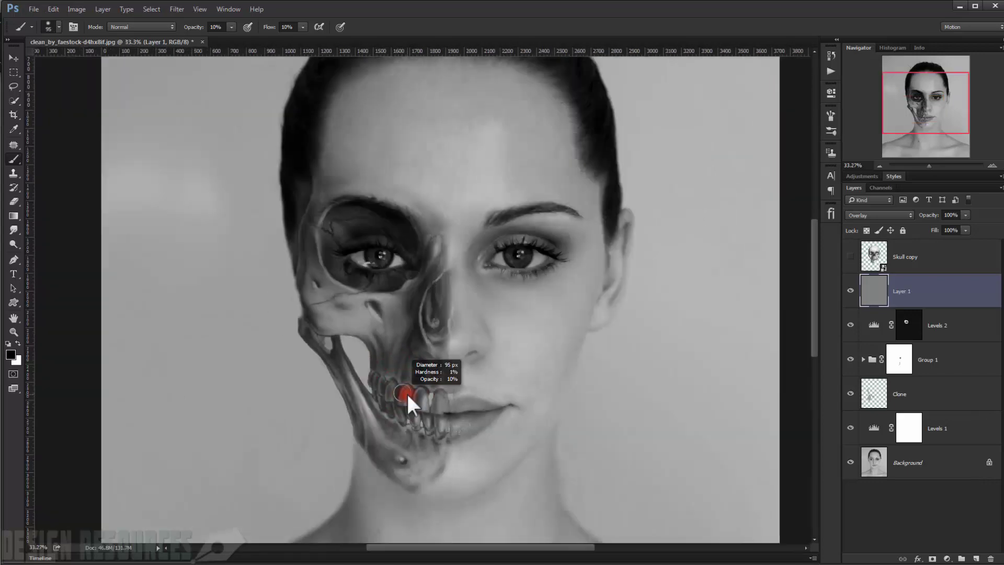
click(417, 379)
click(401, 356)
click(399, 360)
click(387, 350)
click(383, 359)
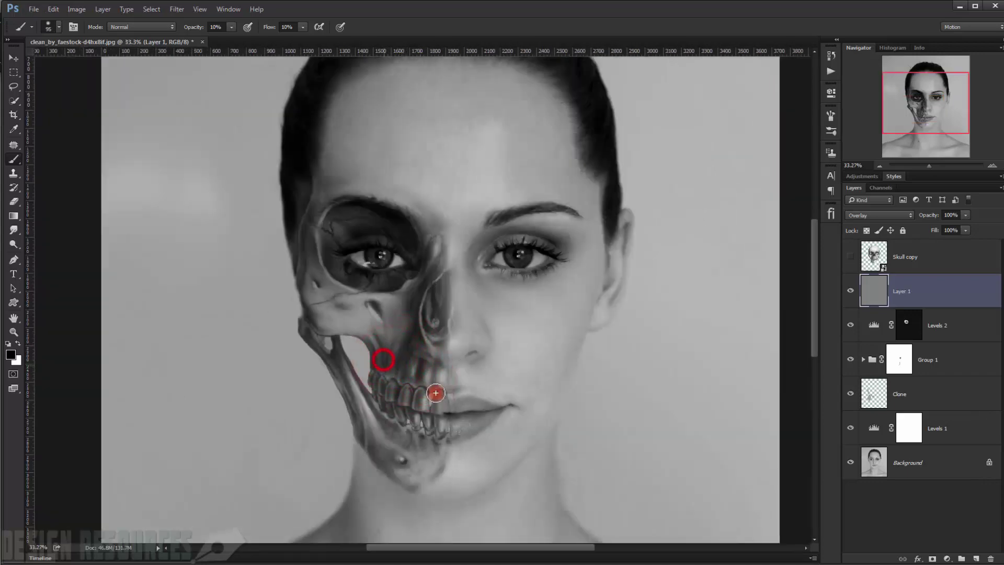
- Darken the teeth, the jawbone and the outer cheekbone on the gray Overlay layer, and compare the image with that layer hidden and shown
alt+right_click(435, 392)
click(417, 397)
click(410, 401)
click(410, 399)
click(409, 412)
mouse_move(352, 409)
mouse_down()
mouse_move(347, 394)
mouse_move(352, 409)
mouse_up()
click(312, 312)
drag(318, 283, 324, 330)
mouse_move(311, 274)
mouse_down()
mouse_move(344, 253)
mouse_move(315, 303)
mouse_move(319, 271)
mouse_up()
scroll(397, 279, down, 4)
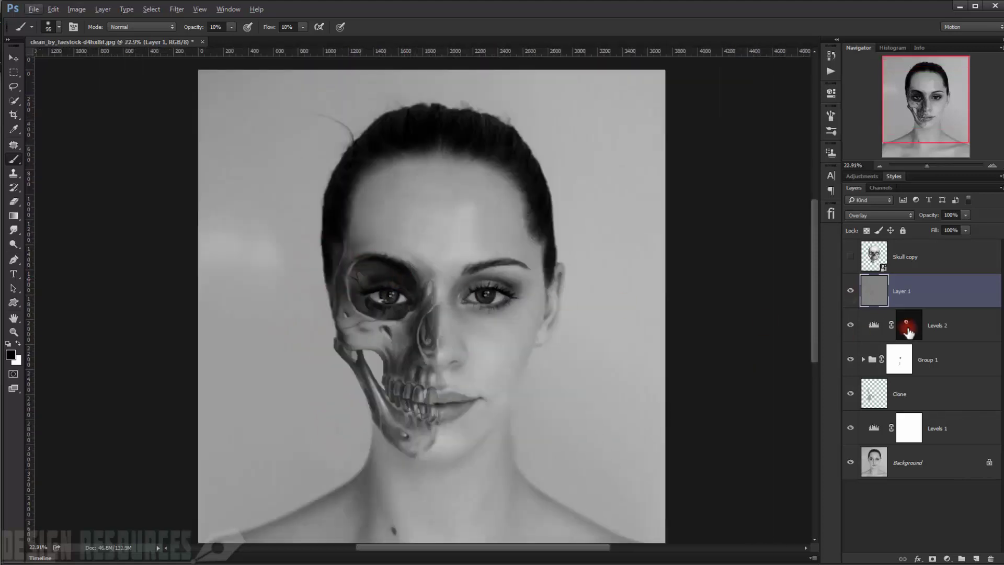
click(850, 292)
click(850, 291)
click(850, 292)
click(850, 291)
- Add another layer above Layer 1, fill it with 50% Gray and set its blend mode to Overlay
click(976, 558)
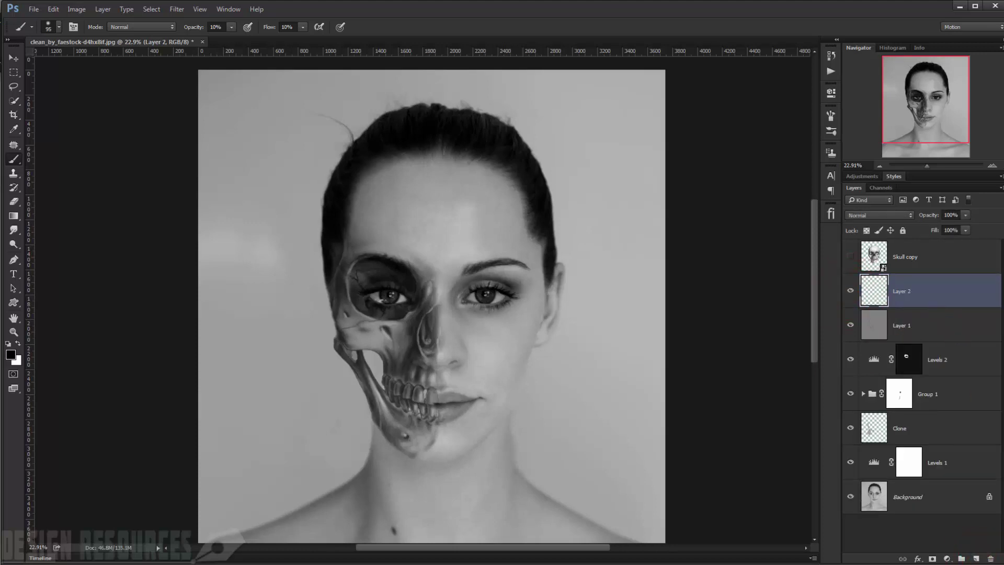
key(shift+F5)
click(708, 150)
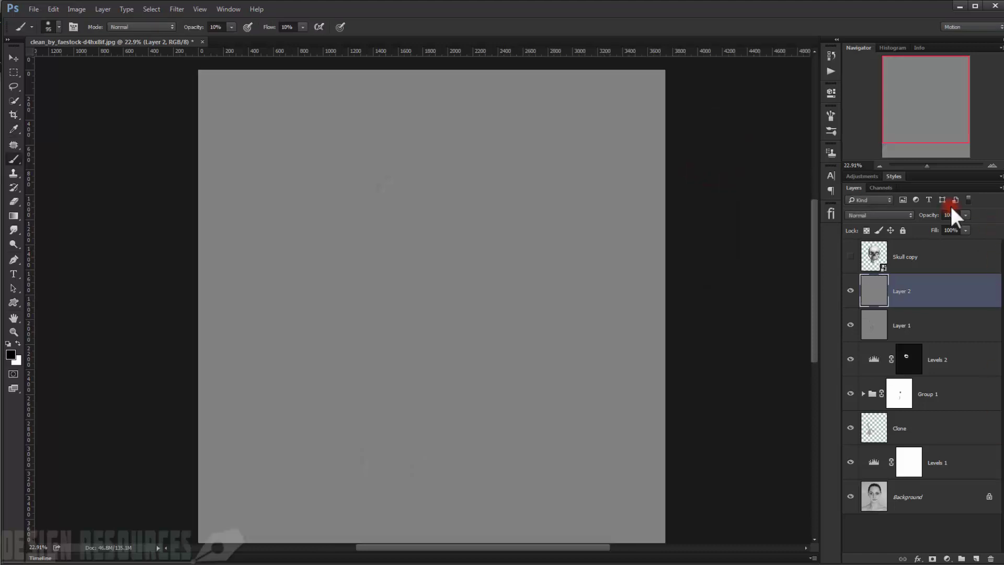
click(892, 210)
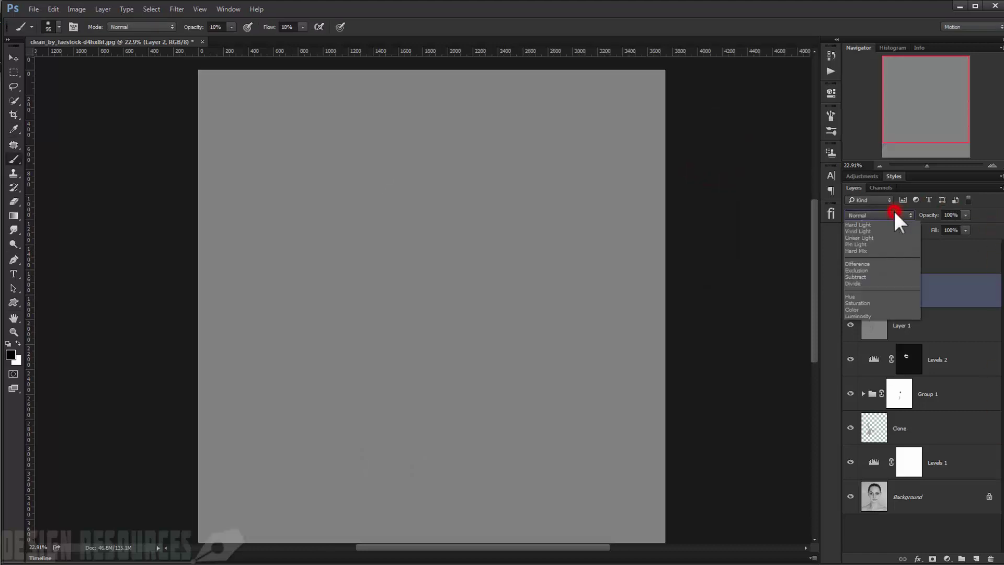
click(869, 322)
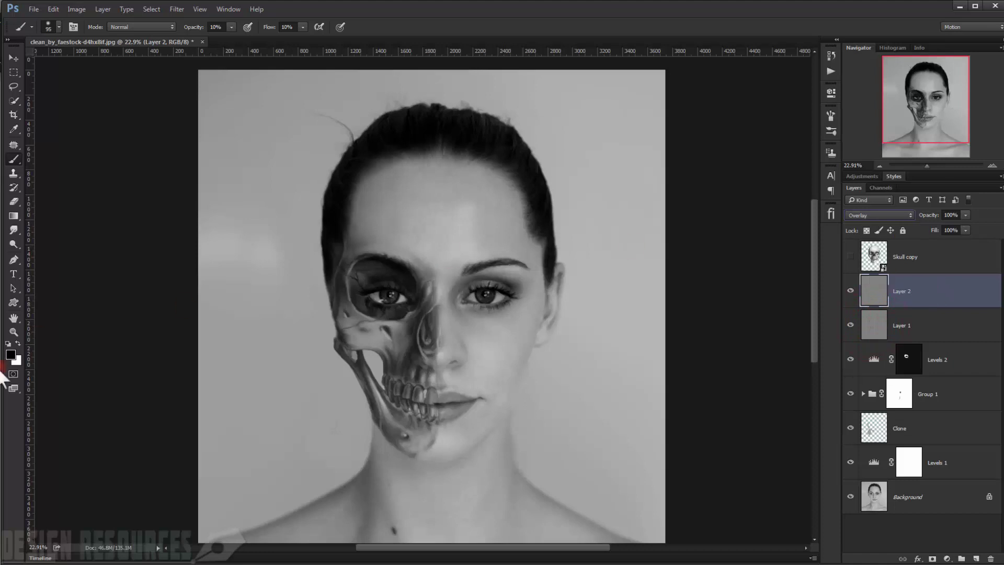
- Paint white on Layer 2 with a soft low-opacity brush to lift the highlights of the skull's cheekbone, nose area and jaw
click(460, 279)
drag(401, 309, 411, 308)
scroll(372, 323, up, 4)
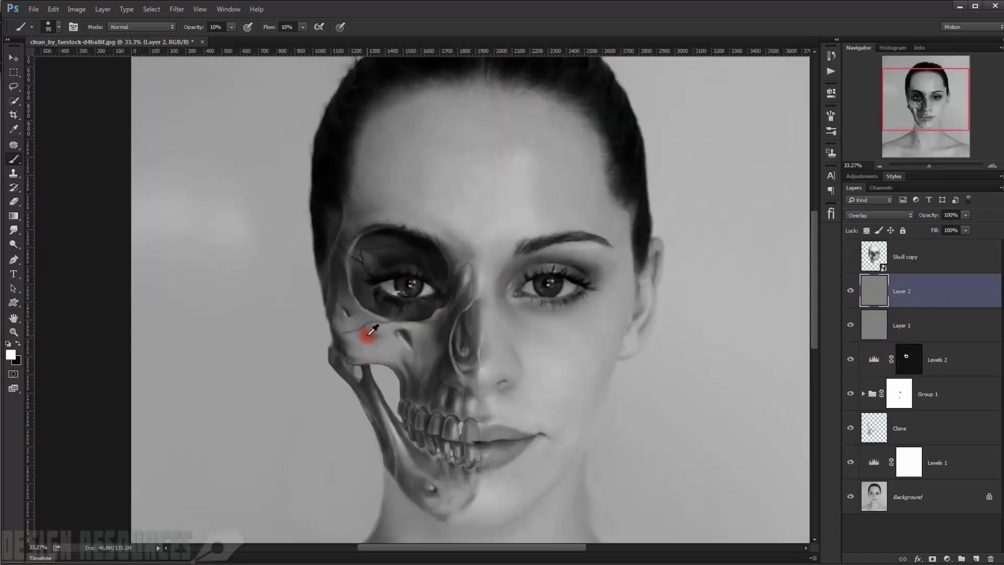
mouse_move(367, 335)
mouse_down()
mouse_move(389, 358)
mouse_move(356, 336)
mouse_move(374, 345)
mouse_move(358, 349)
mouse_move(377, 353)
mouse_move(427, 335)
mouse_move(420, 367)
mouse_move(418, 313)
mouse_up()
drag(466, 400, 450, 400)
mouse_move(448, 392)
mouse_down()
mouse_move(445, 378)
mouse_move(406, 364)
mouse_up()
drag(423, 318, 473, 329)
drag(411, 289, 346, 399)
scroll(346, 399, up, 3)
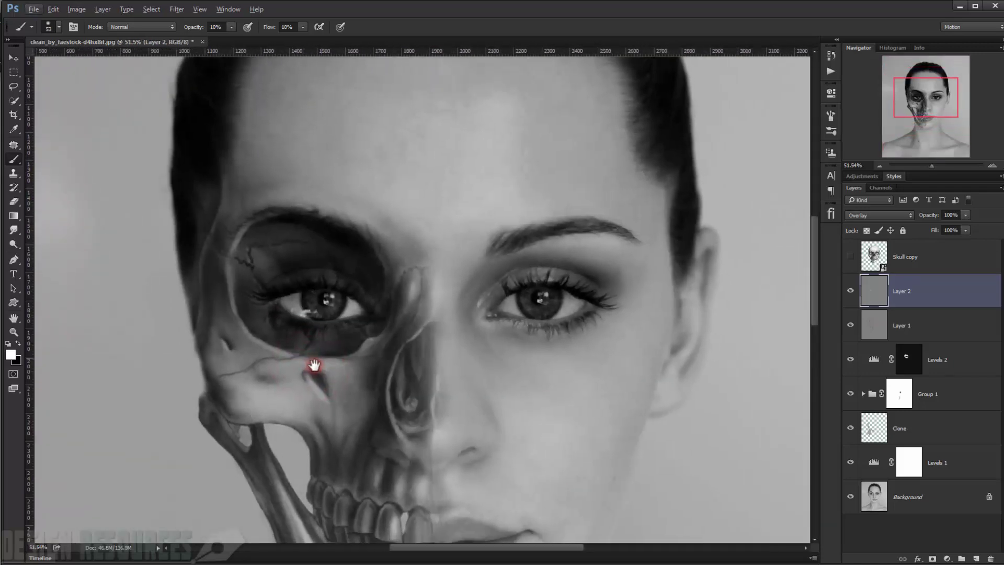
- Darken the fine cracks inside the skull's eye socket on Layer 1 with a 16 px black brush
click(872, 325)
scroll(225, 269, up, 3)
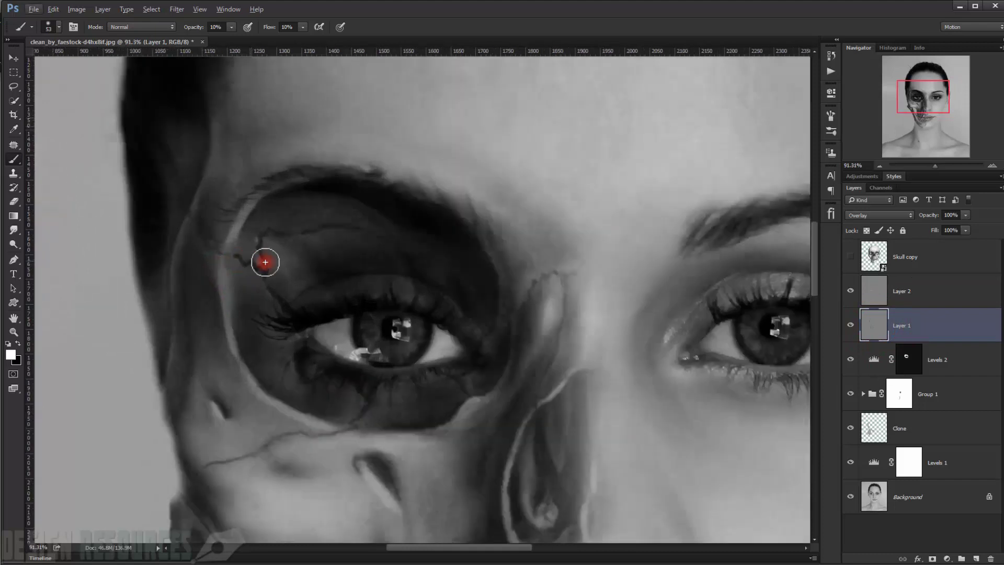
drag(262, 262, 266, 257)
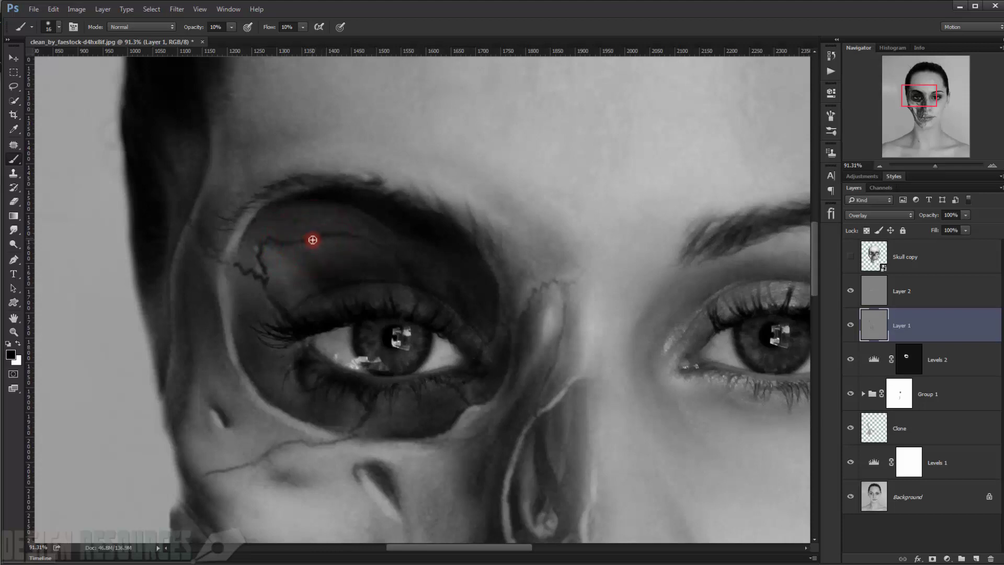
mouse_move(355, 236)
mouse_down()
mouse_move(301, 244)
mouse_move(375, 245)
mouse_move(359, 237)
mouse_move(404, 270)
mouse_move(373, 243)
mouse_move(394, 263)
mouse_up()
key(ctrl+0)
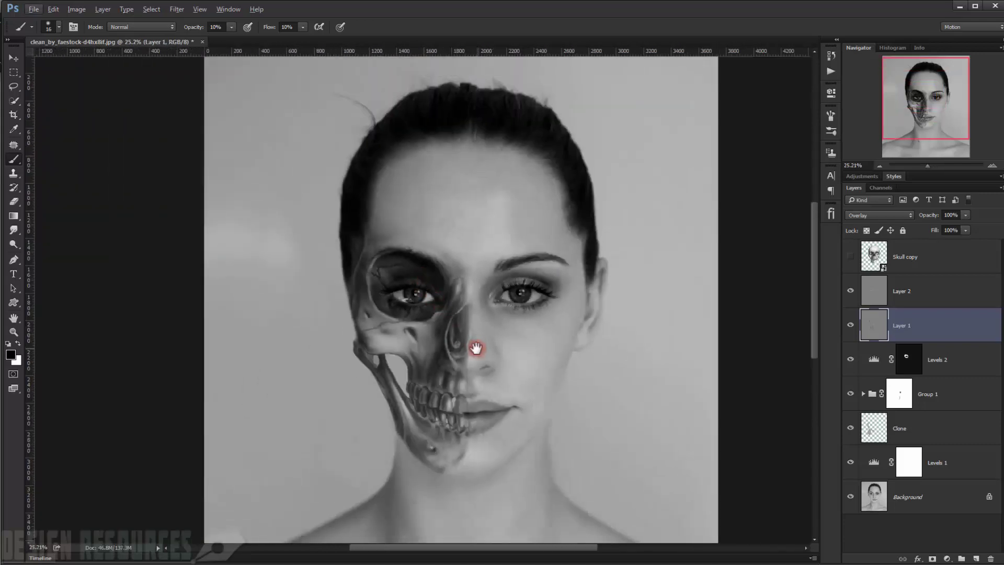
drag(476, 348, 389, 202)
key(ctrl+0)
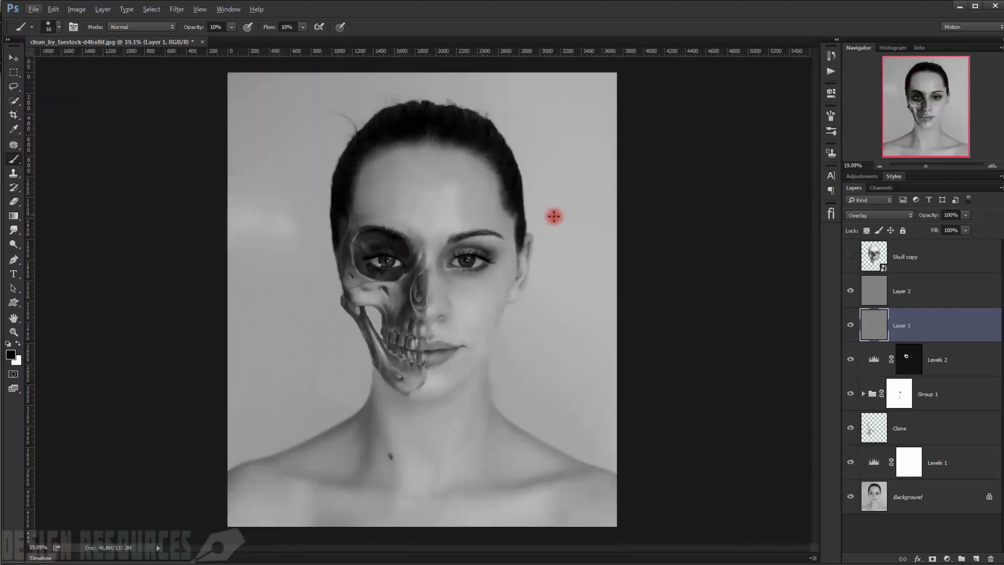
- Stamp all visible layers into a new merged layer directly above Layer 2
click(913, 297)
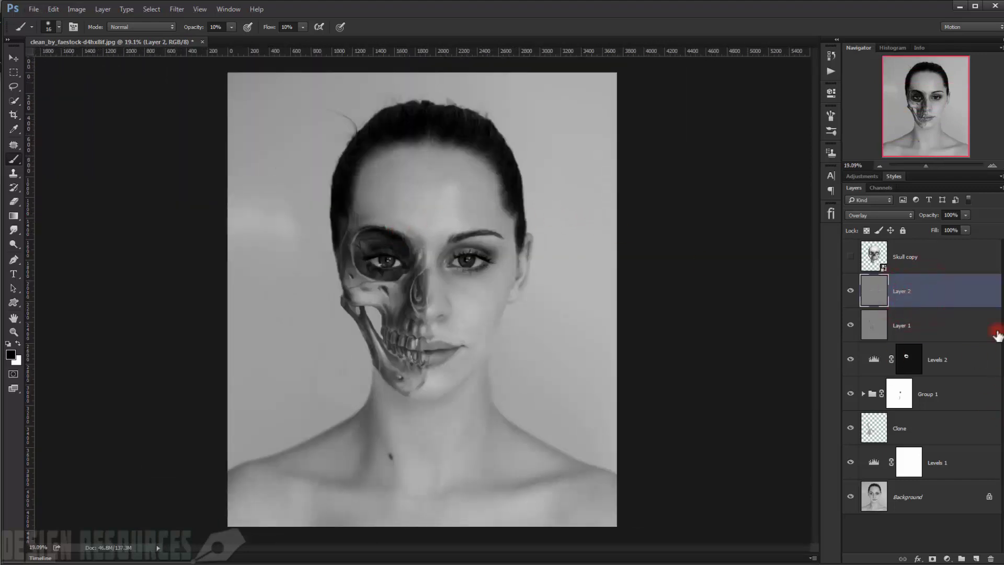
click(975, 558)
key(ctrl+shift+alt+e)
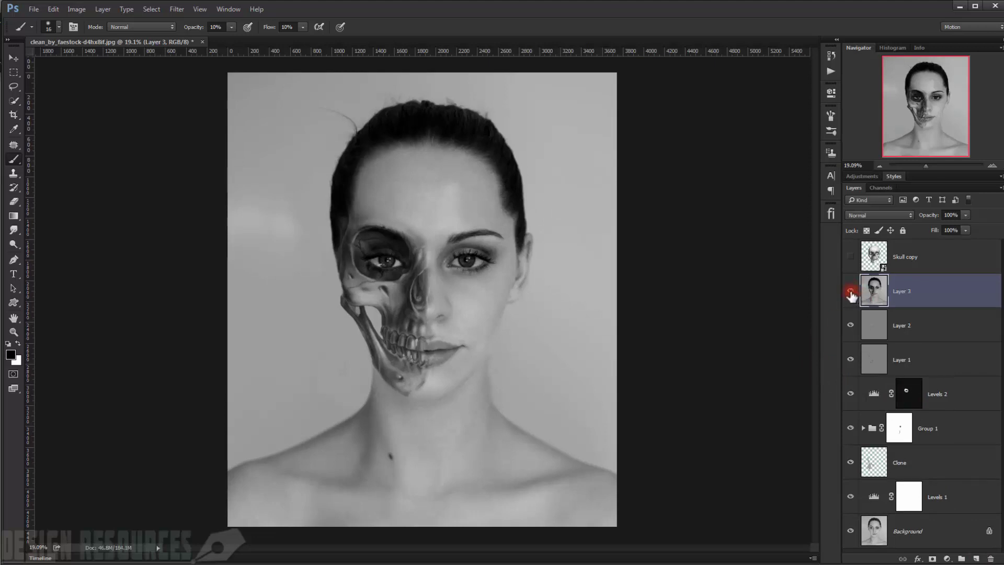
- Extend the canvas on both sides of the portrait with the Crop tool, leaving similar empty space around the woman
scroll(362, 318, down, 2)
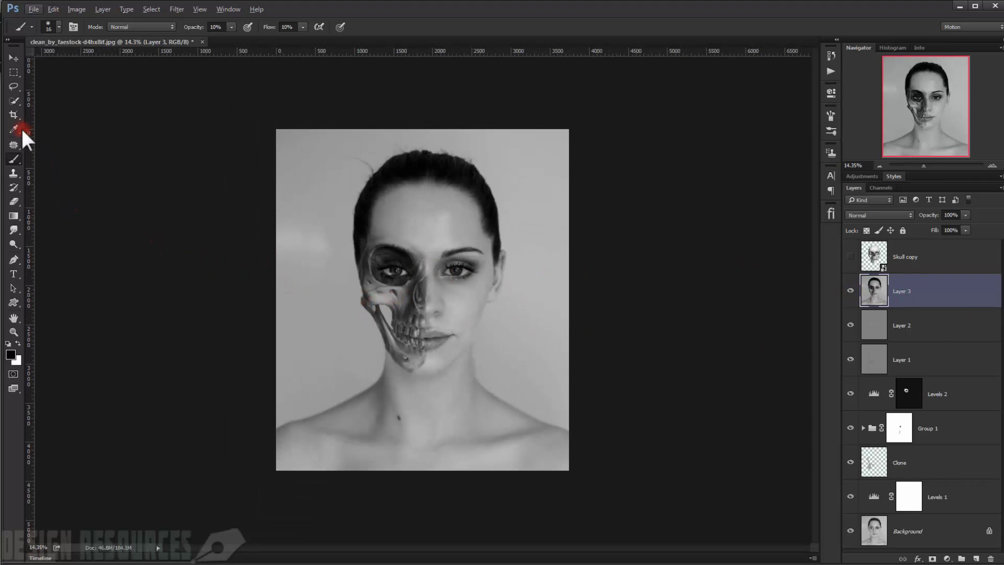
click(14, 115)
drag(273, 308, 205, 299)
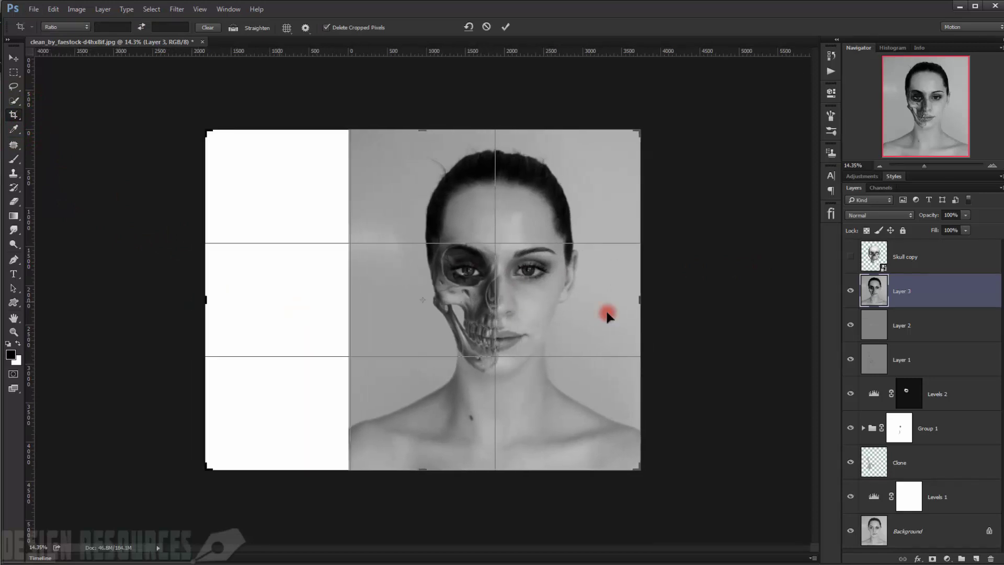
drag(639, 300, 749, 295)
drag(94, 298, 85, 294)
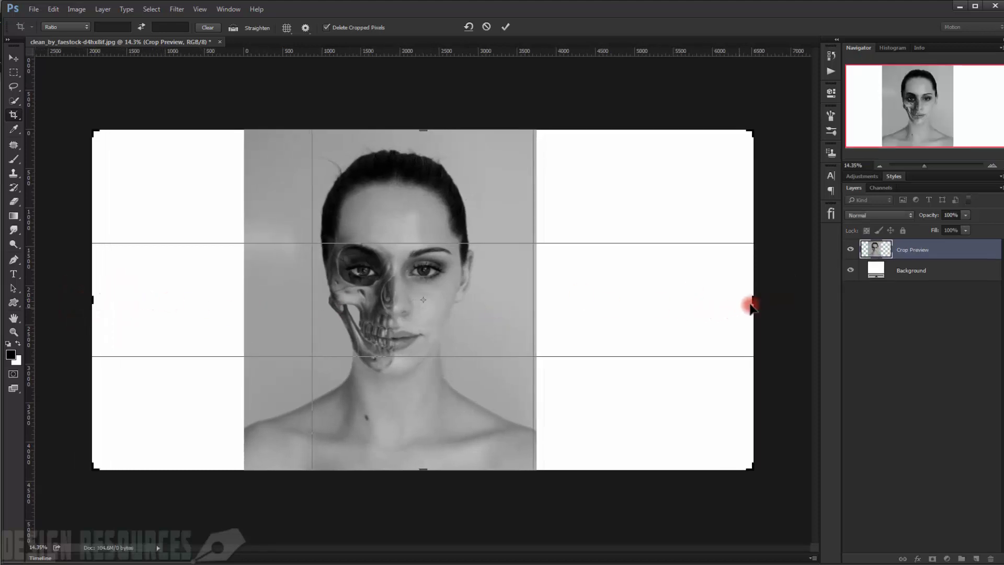
drag(751, 307, 723, 303)
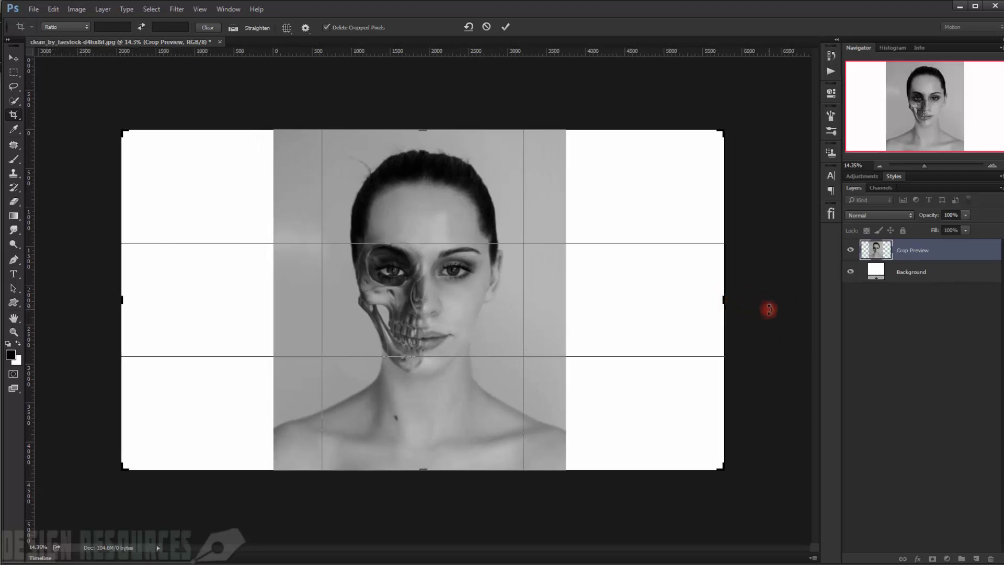
key(Return)
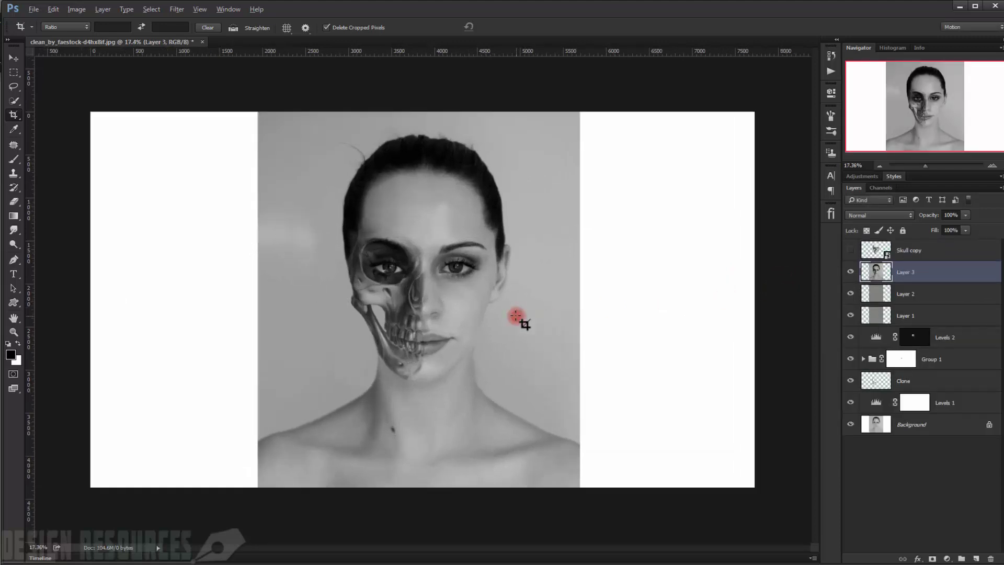
- Crop away the bottom strip of the canvas below the woman's shoulders
click(532, 288)
key(ctrl+minus)
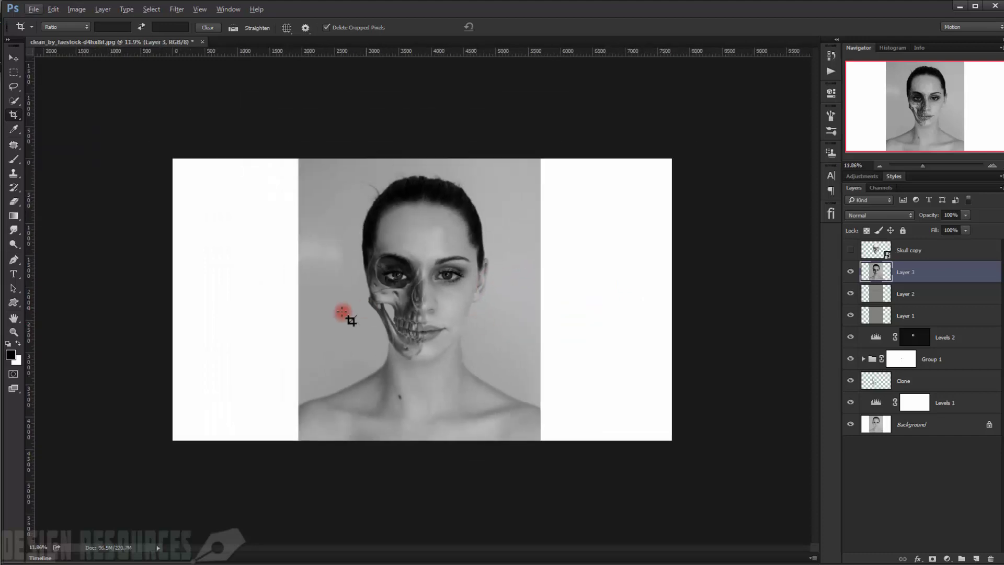
click(13, 115)
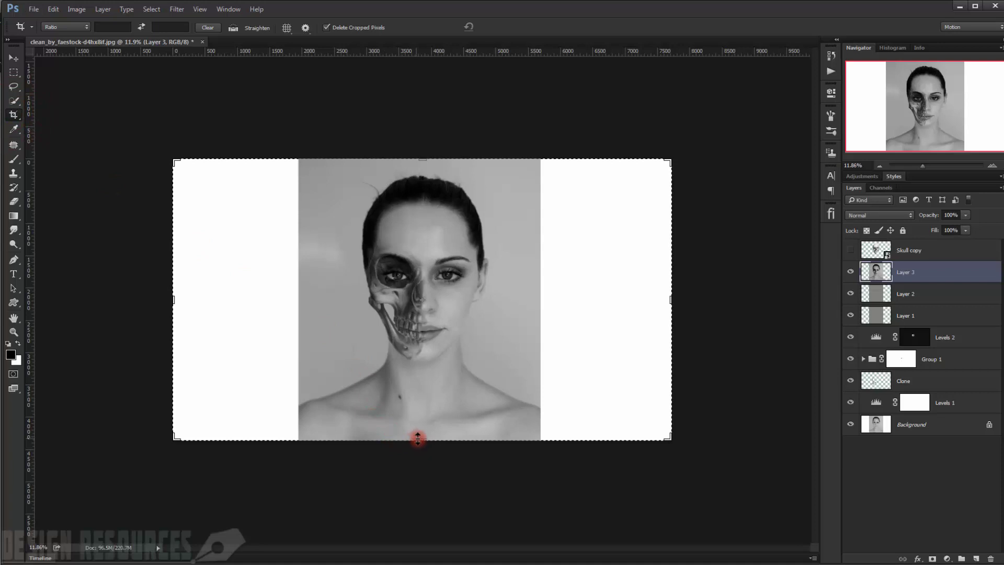
drag(414, 438, 421, 421)
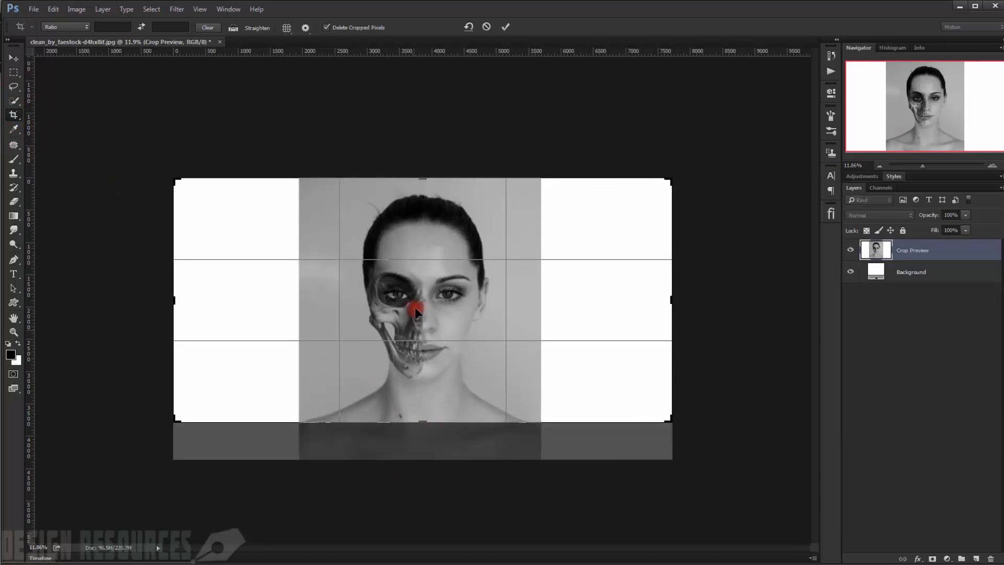
click(421, 179)
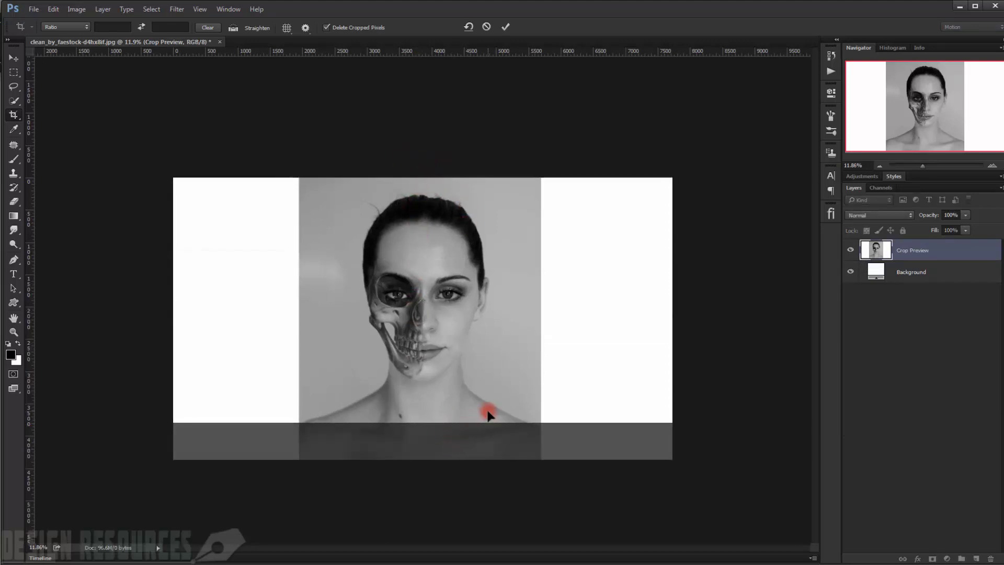
scroll(500, 356, up, 4)
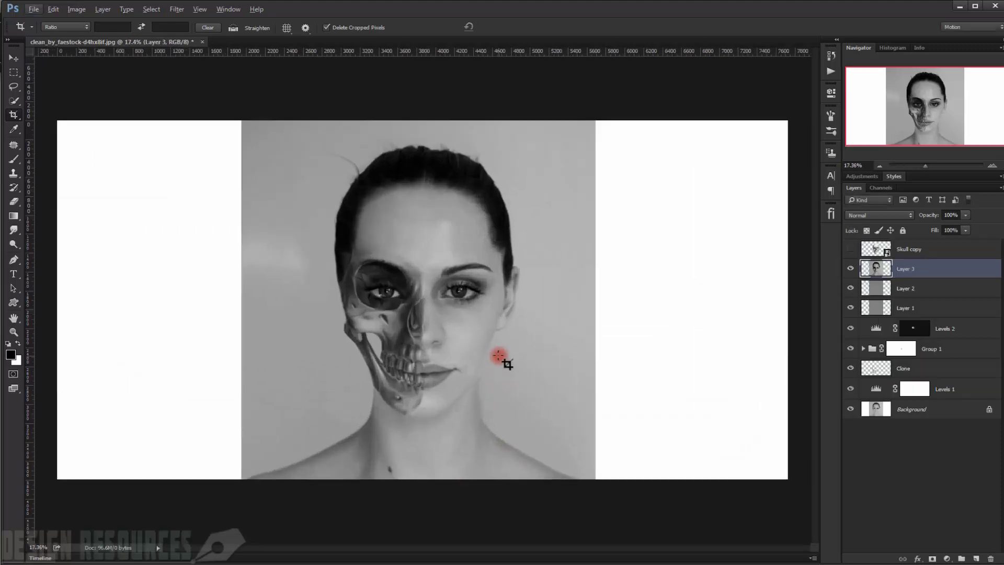
- Select a narrow full-height strip along the photo's left edge and copy it from Layer 3 to a new layer
drag(544, 324, 549, 354)
scroll(548, 354, up, 4)
drag(549, 308, 552, 269)
scroll(551, 269, down, 2)
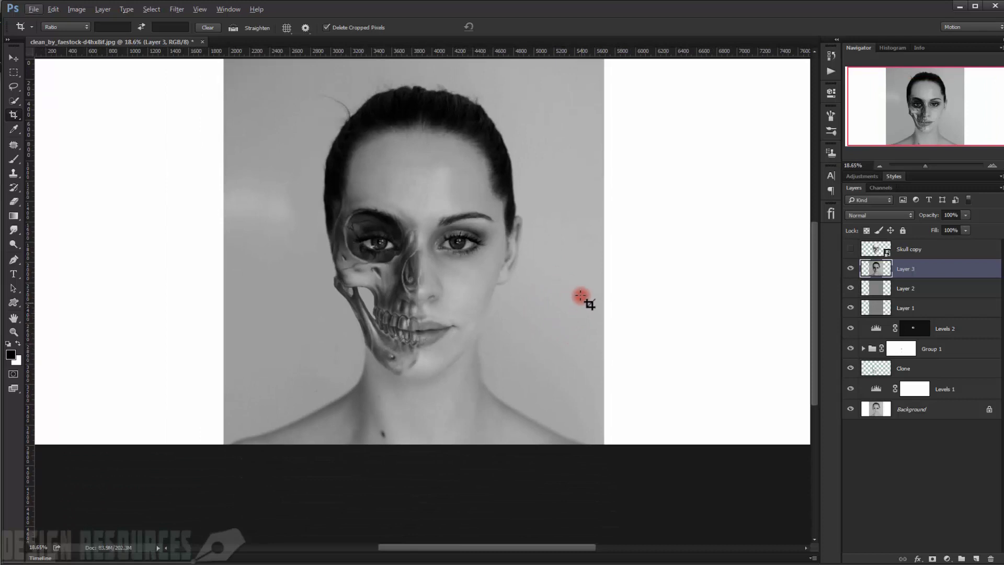
scroll(578, 293, up, 2)
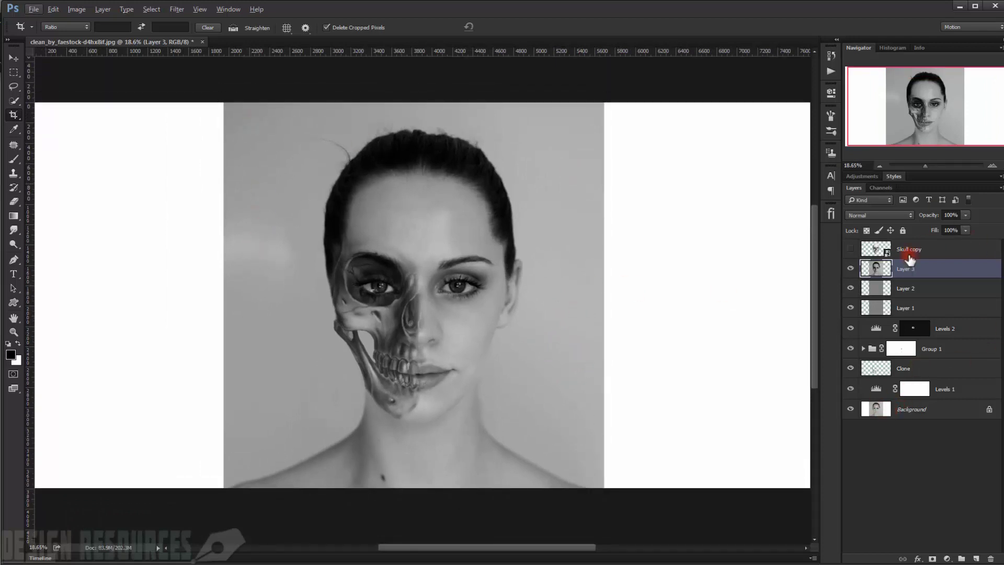
click(900, 301)
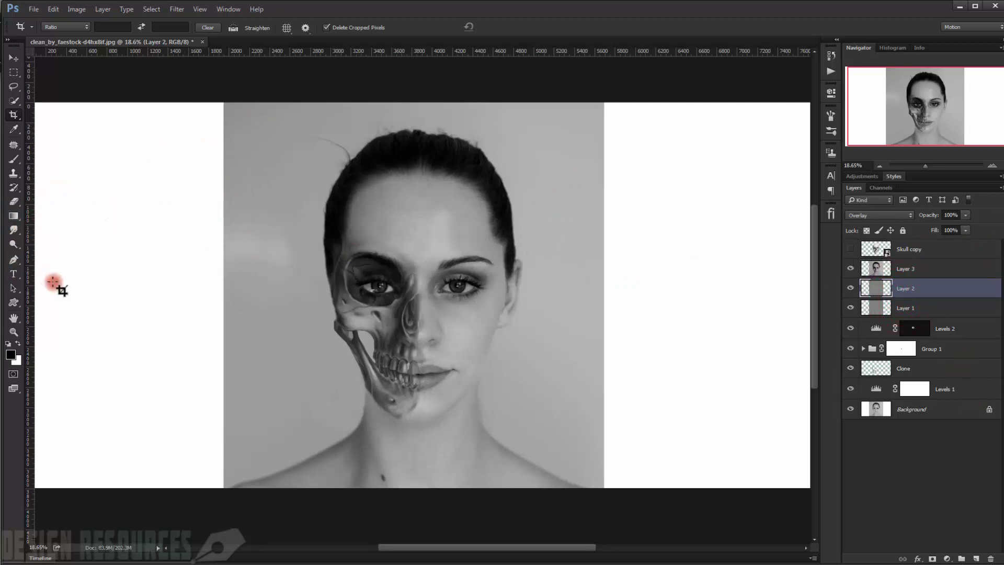
click(12, 69)
drag(207, 103, 231, 533)
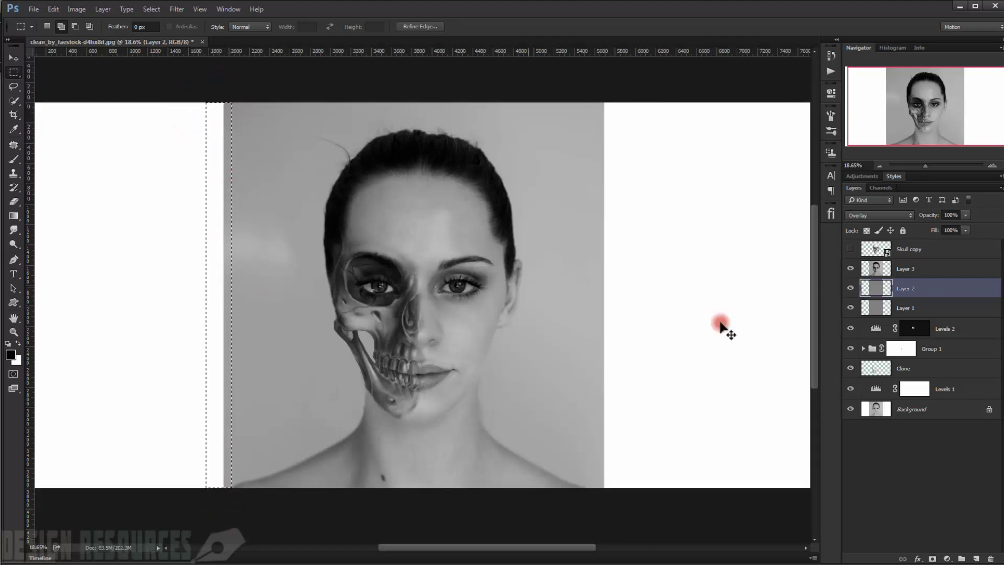
shift+click(937, 269)
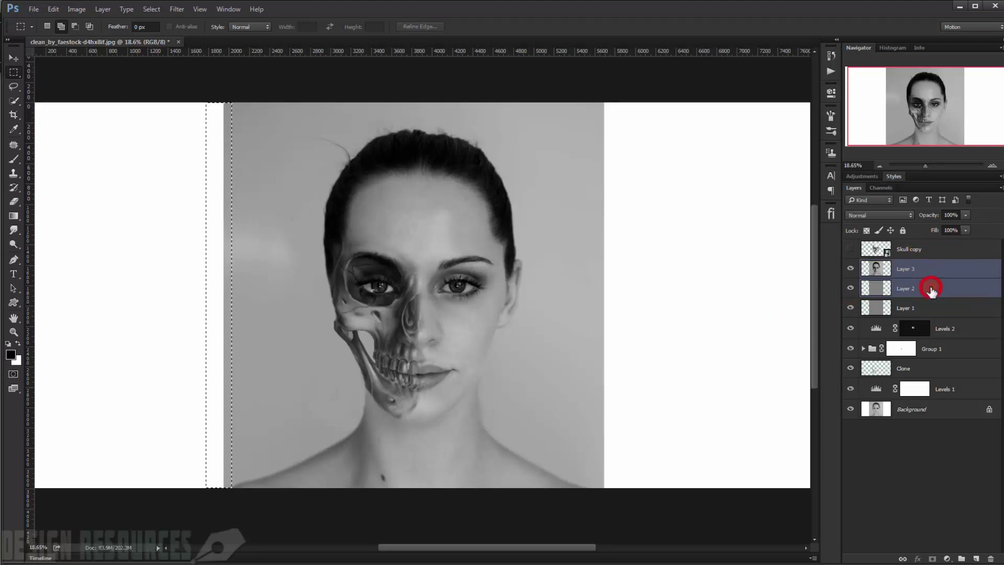
click(927, 285)
click(926, 268)
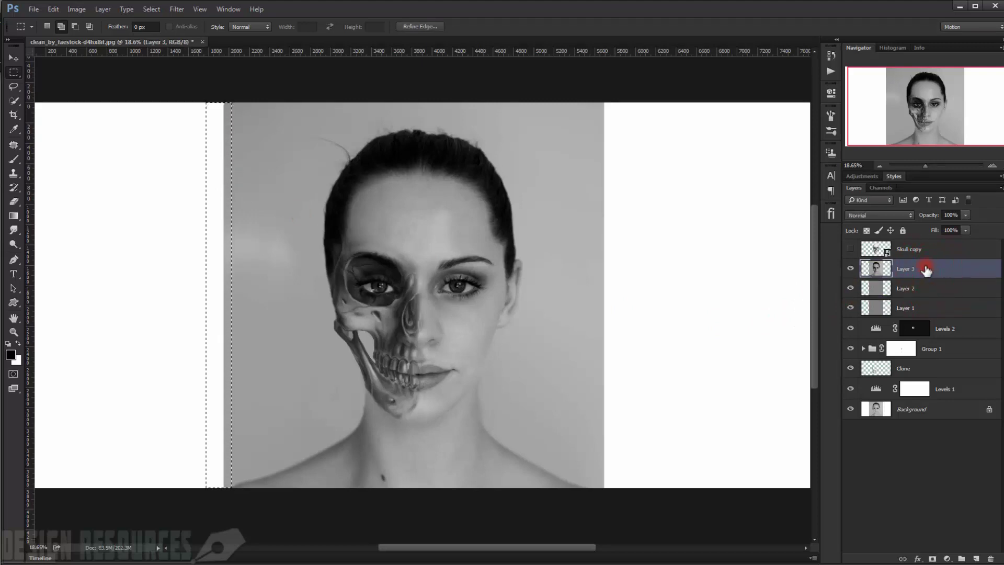
key(ctrl+j)
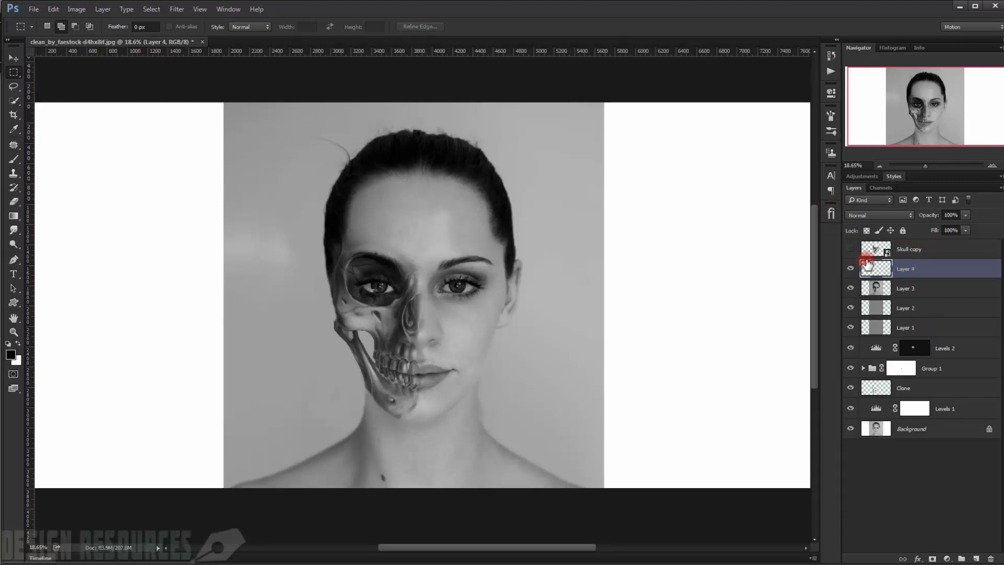
- Stretch the copied background strip to about 365% width with Free Transform so it extends the backdrop beyond the photo's left edge
scroll(488, 251, down, 3)
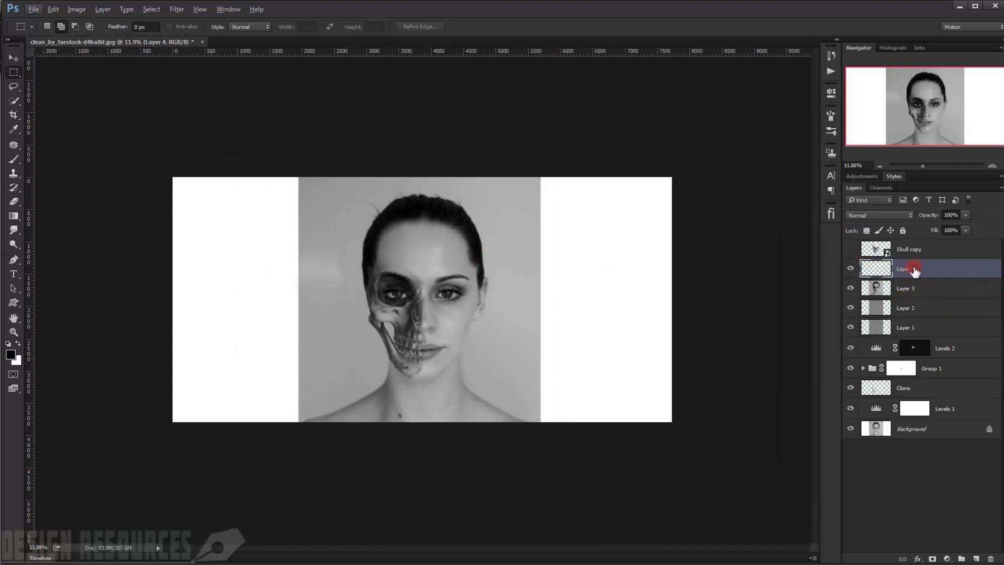
key(ctrl+t)
scroll(246, 267, up, 3)
key(alt+space)
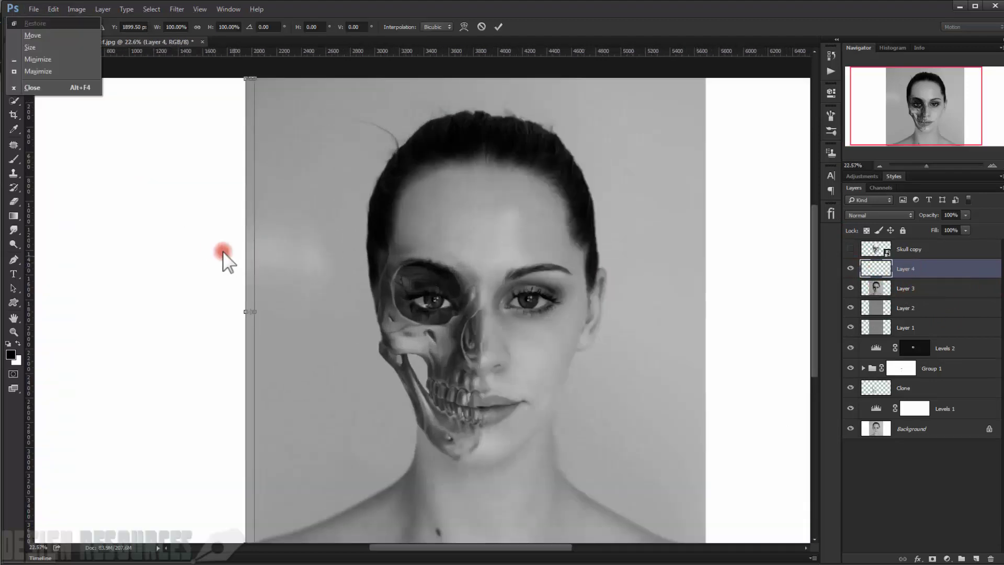
click(235, 247)
scroll(253, 261, up, 1)
key(alt+space)
click(245, 273)
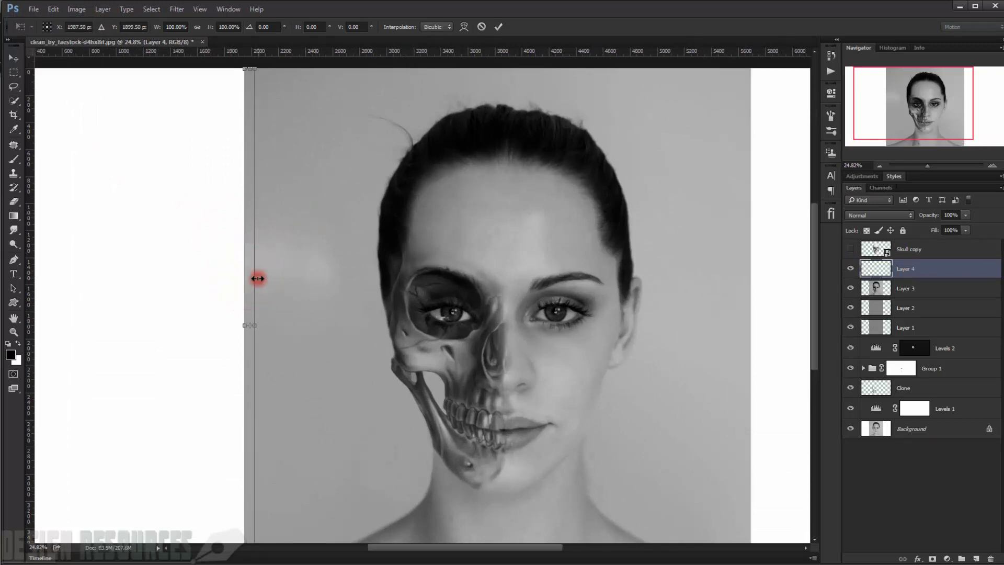
drag(251, 281, 245, 281)
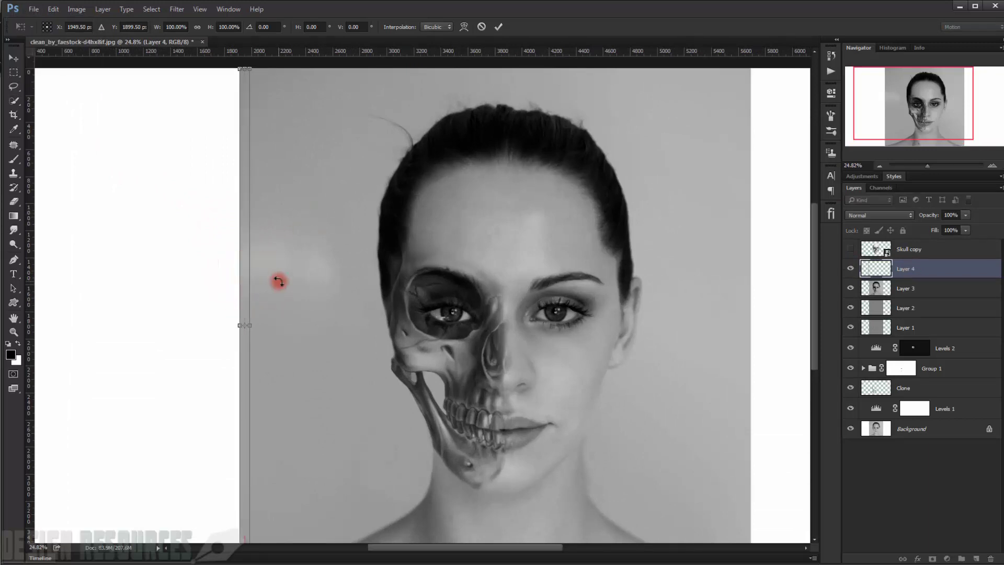
scroll(255, 316, down, 3)
drag(250, 316, 228, 313)
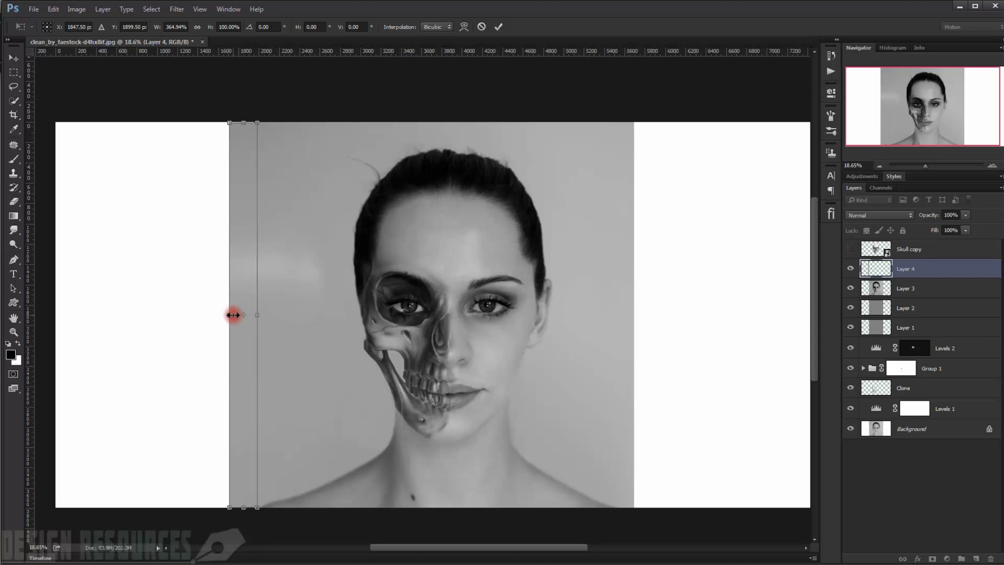
click(230, 316)
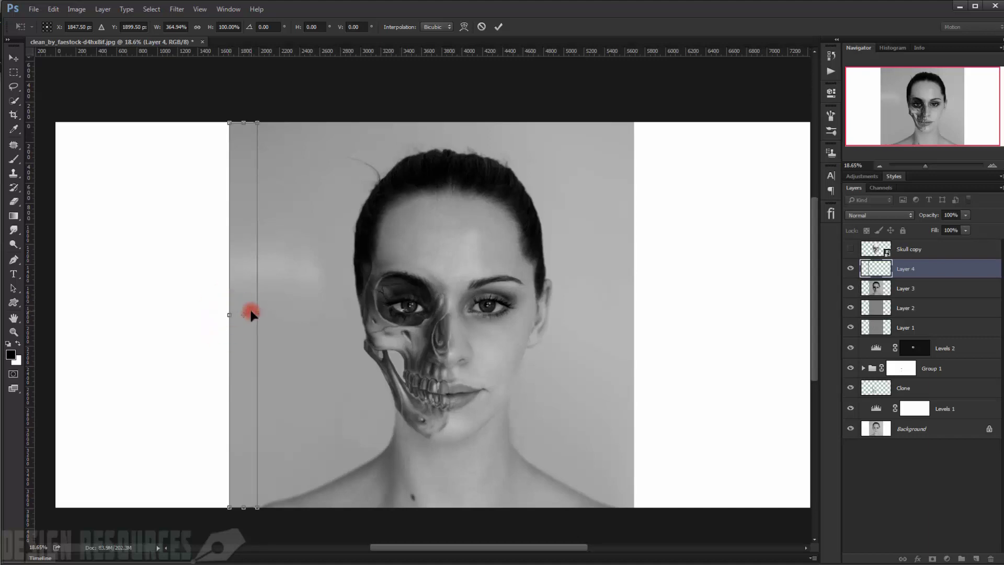
key(Return)
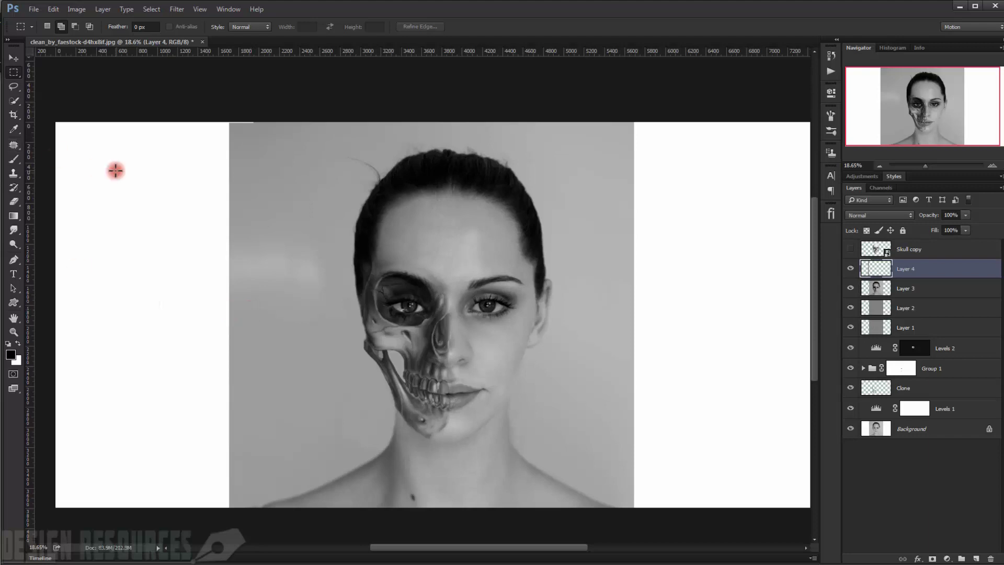
- Try to duplicate the Layer 4 backdrop strip and place the copy just outside the photo's left edge
click(14, 57)
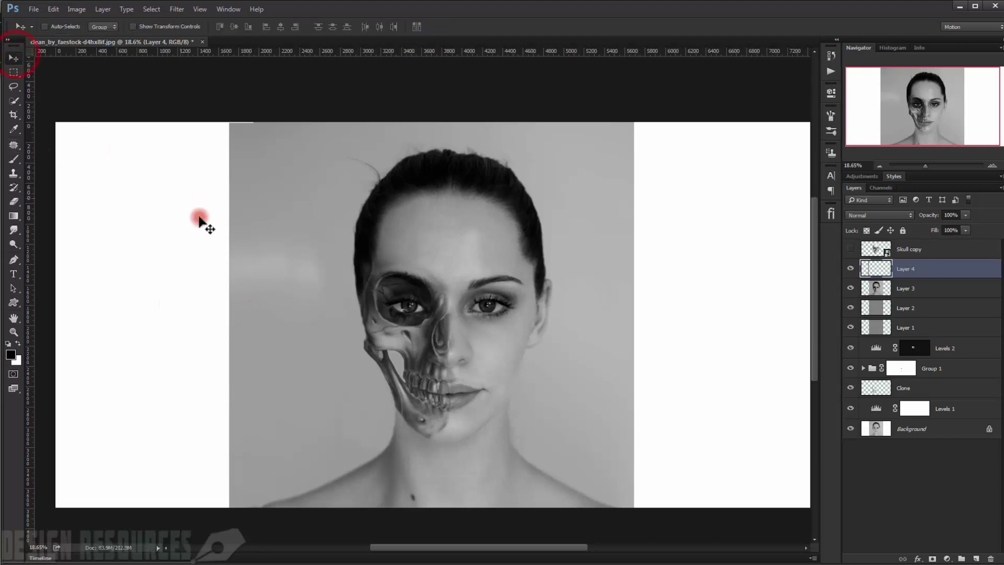
drag(233, 215, 273, 205)
key(ctrl+j)
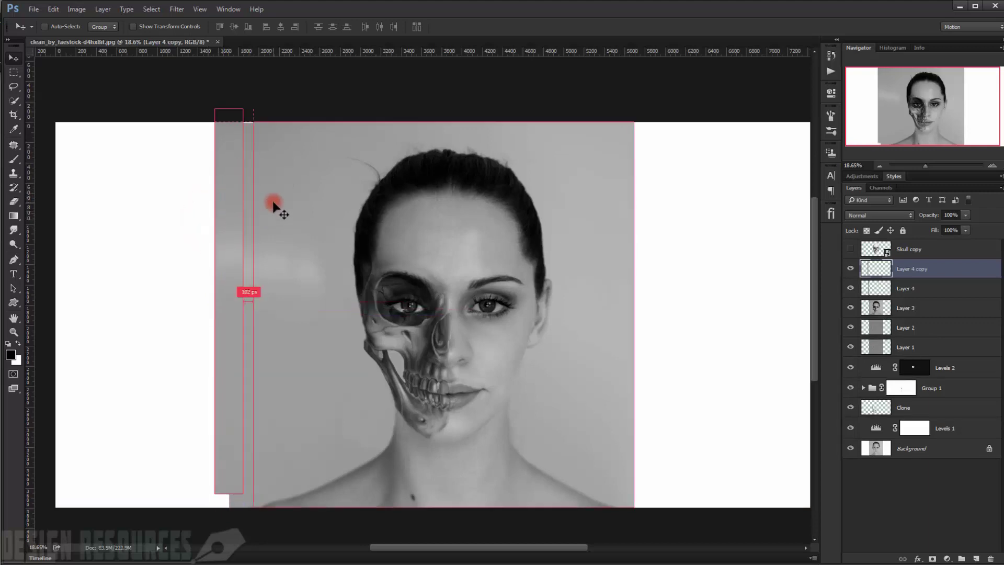
key(ctrl+alt+z)
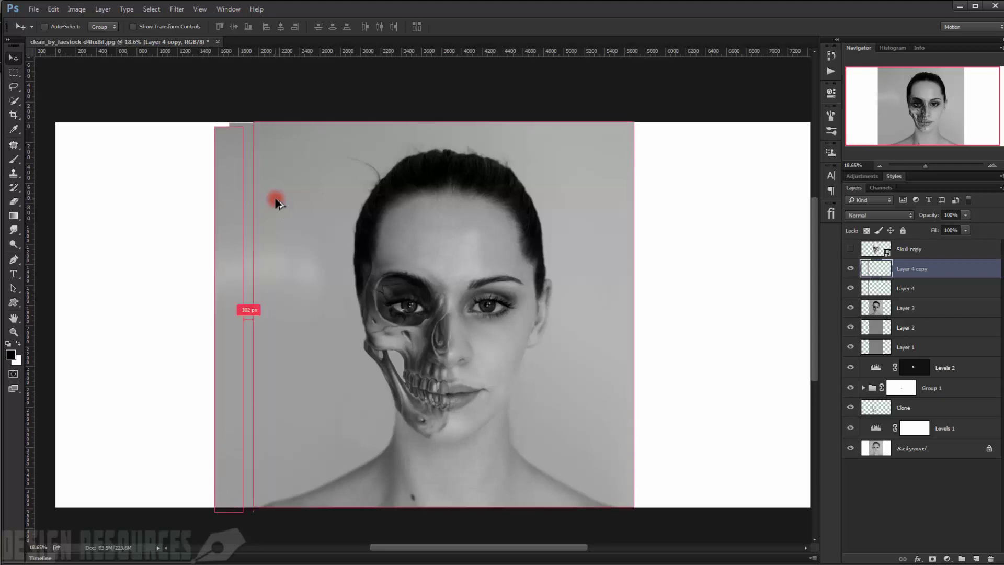
key(ctrl+e)
- Fit the Layer 4 backdrop strip flush with the photo's left edge and the canvas height, and extend the backdrop leftward from it
drag(273, 197, 237, 162)
key(ctrl+t)
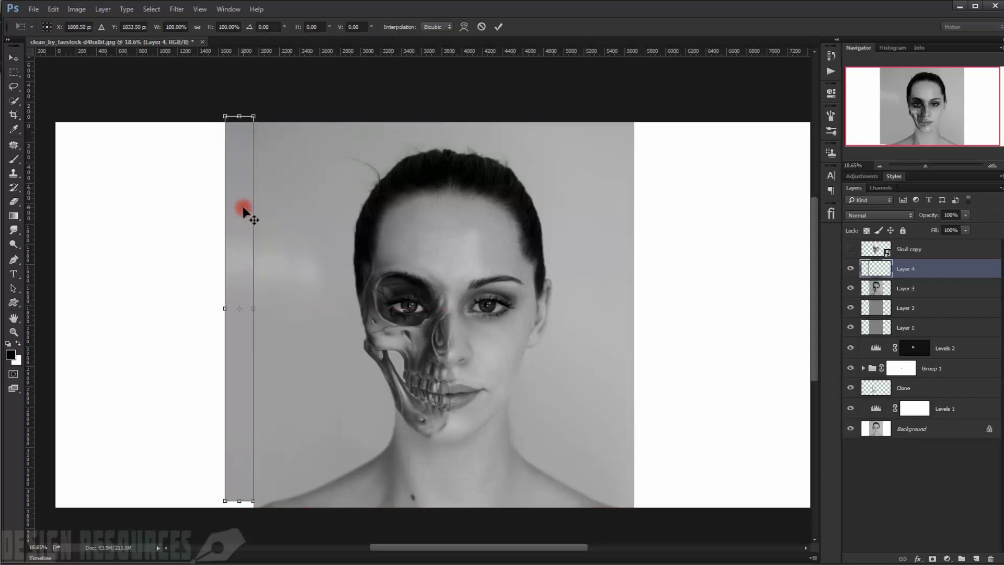
drag(244, 202, 239, 208)
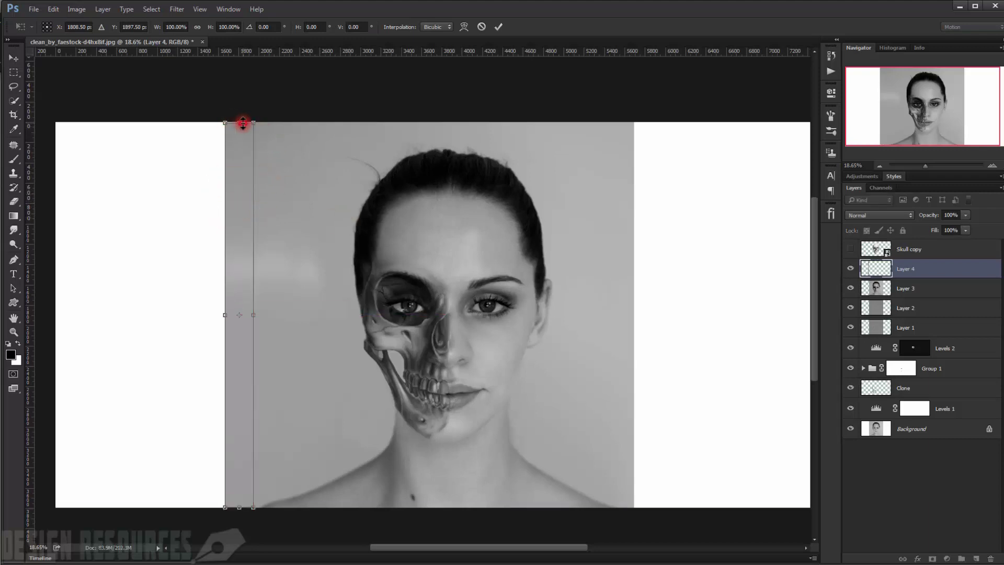
drag(243, 124, 241, 122)
key(Return)
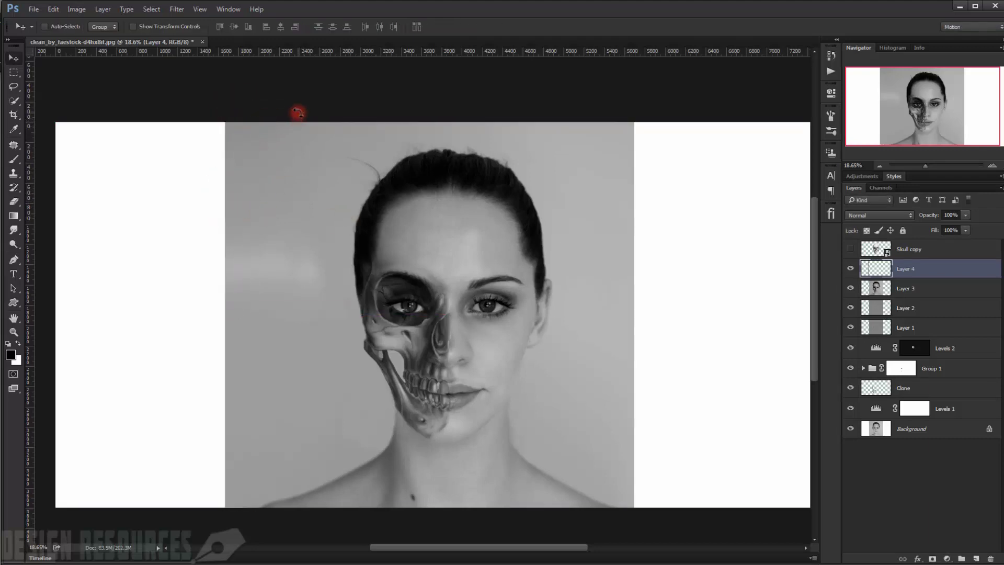
drag(240, 165, 106, 239)
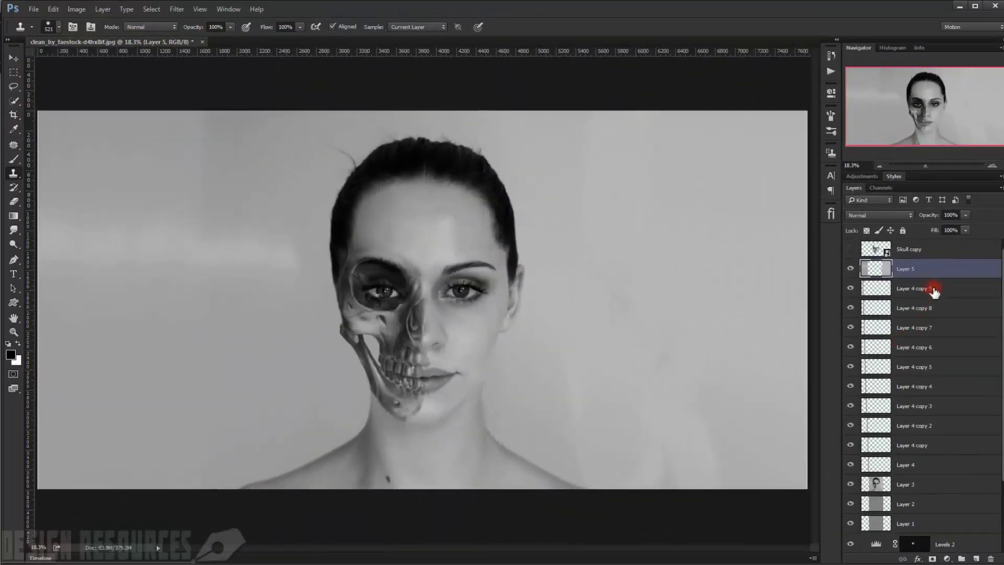
- Merge Layer 5 with Layer 4 and all its copies, and stamp the visible image onto a new layer above it
scroll(933, 292, down, 1)
shift+click(939, 428)
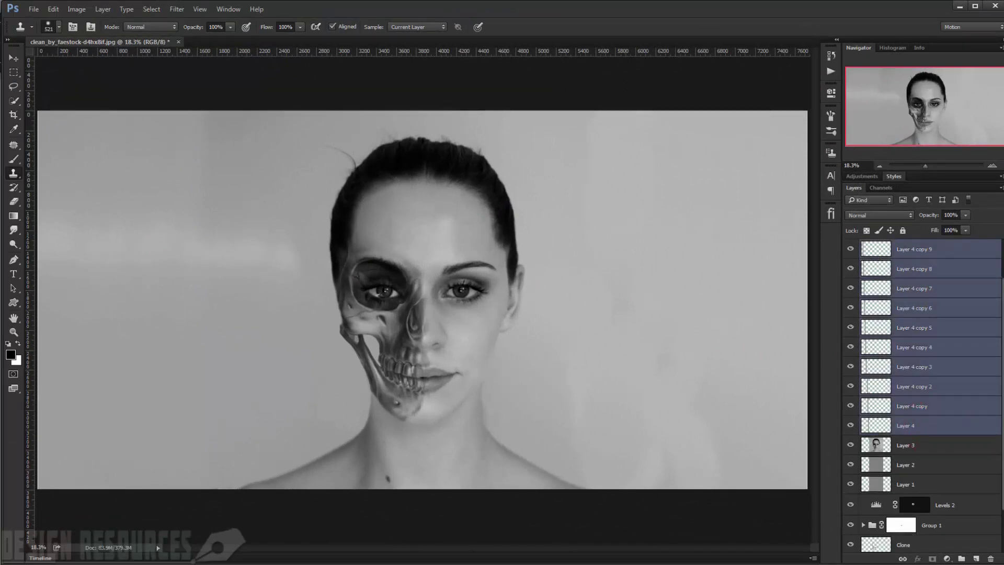
key(ctrl+e)
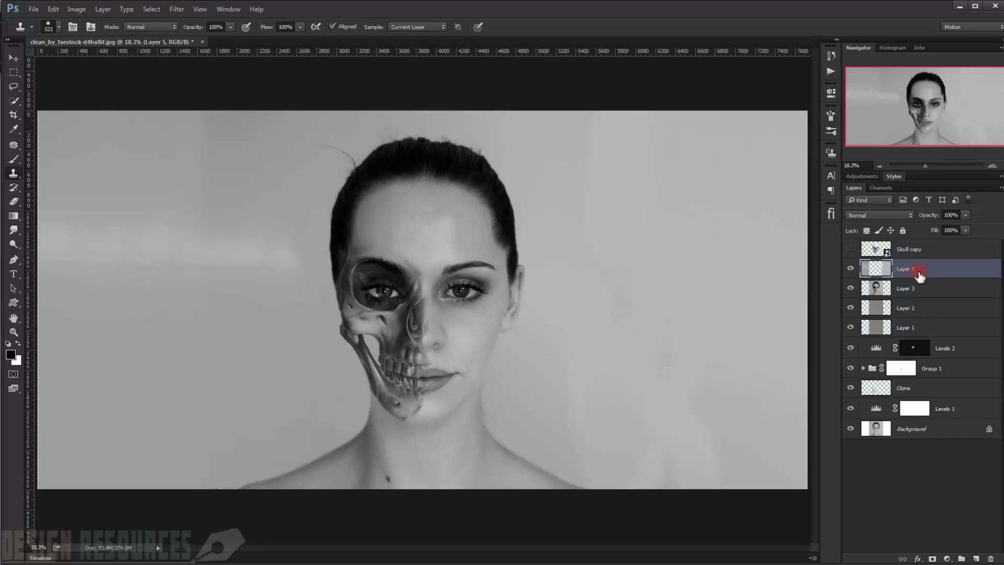
key(ctrl+shift+alt+e)
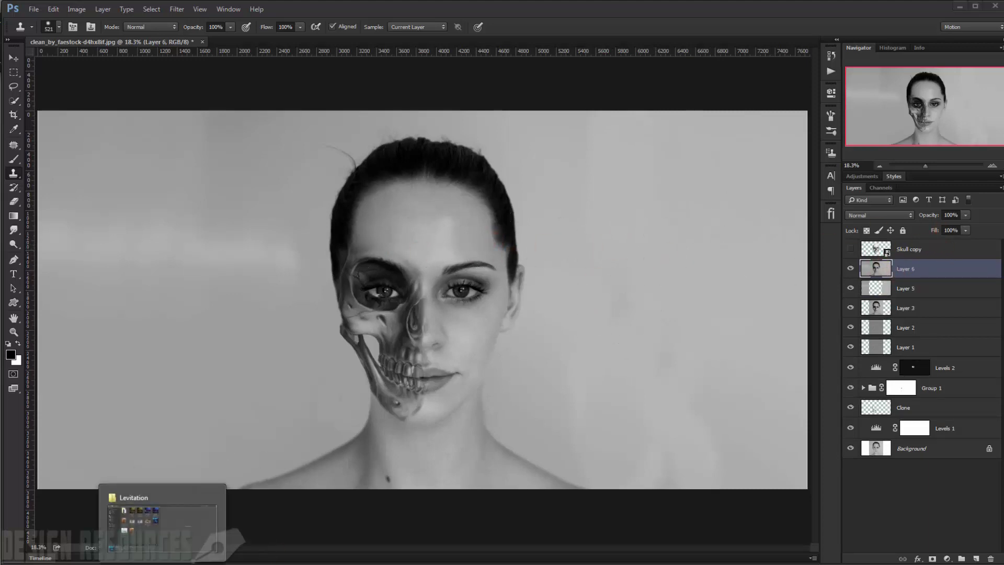
- Place Sparks.png from the Half folder inside Levitation into the portrait document
click(163, 562)
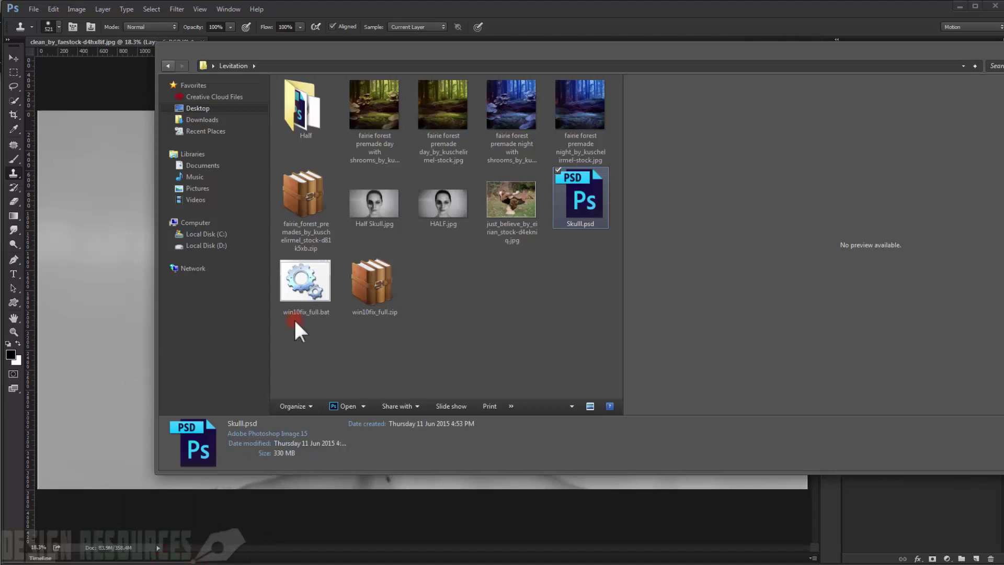
click(168, 65)
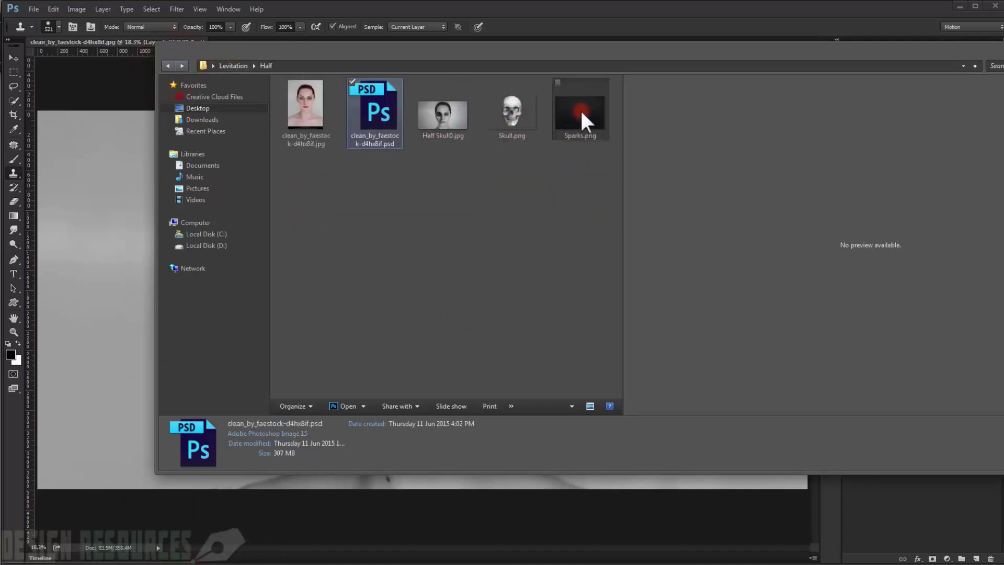
click(581, 112)
drag(592, 114, 128, 228)
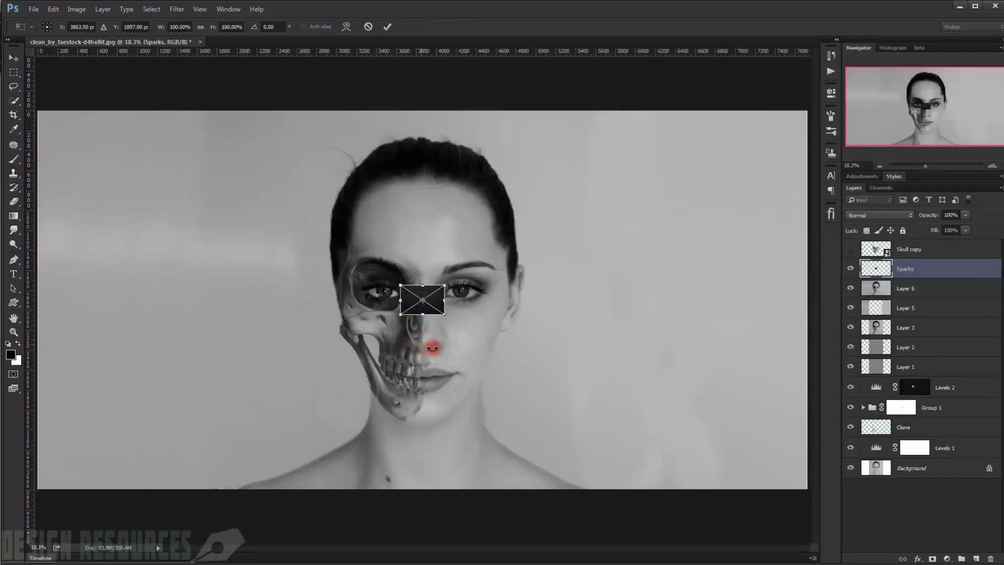
- Scale the placed Sparks image to about 1275% so it spans the canvas height, and align it with the canvas's right edge
drag(448, 317, 712, 486)
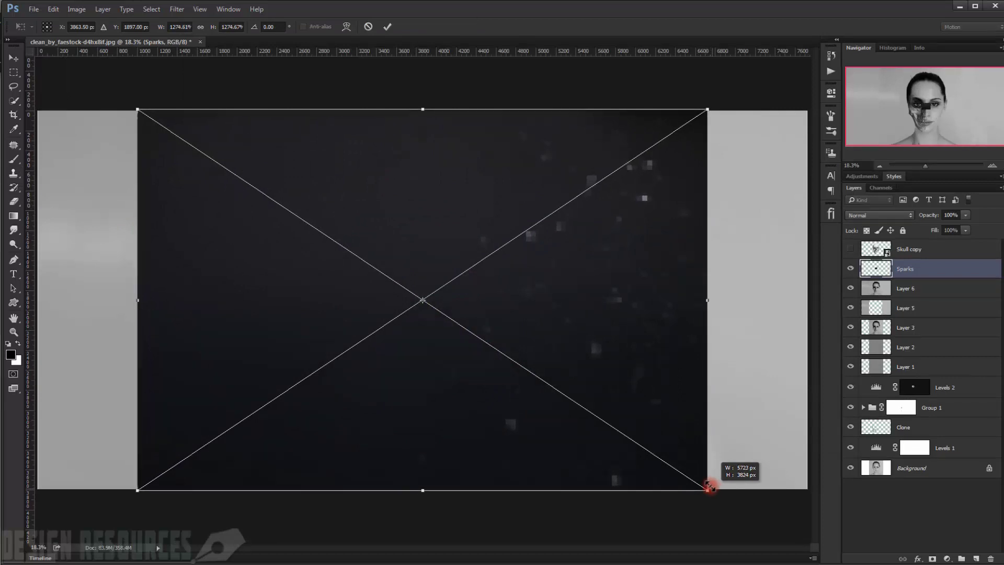
drag(567, 400, 669, 402)
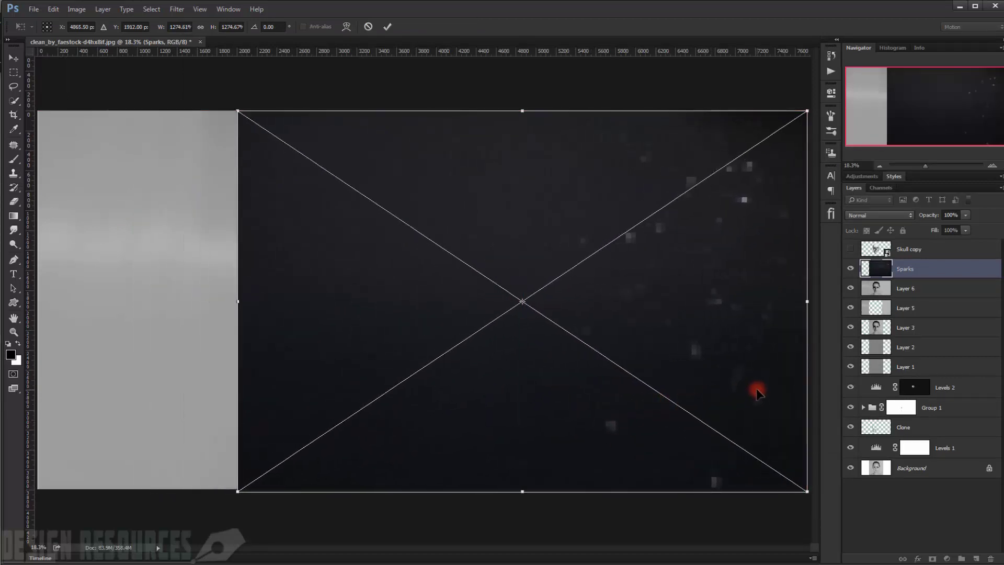
key(Return)
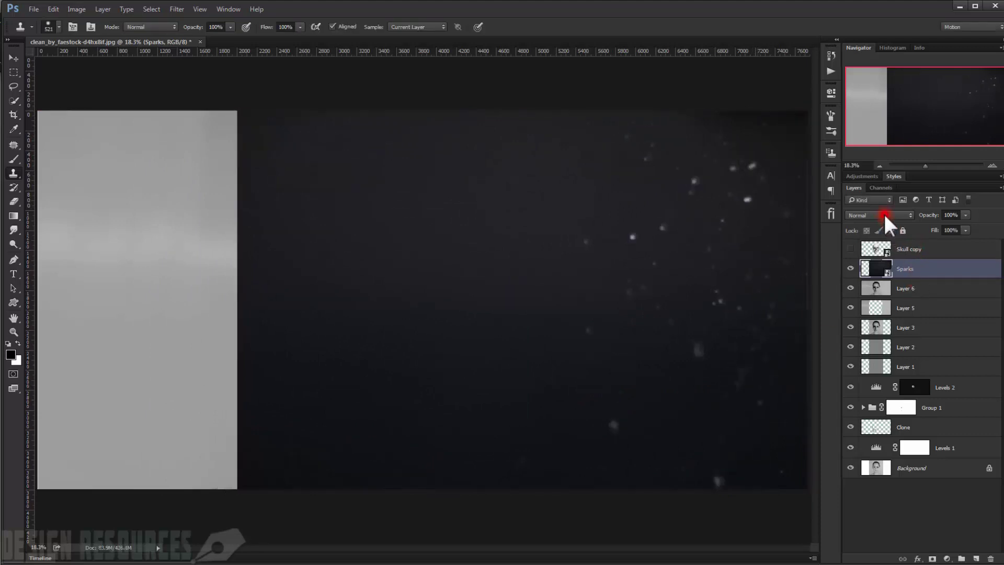
- Set the Sparks layer's blend mode to Color Dodge after comparing it with Linear Dodge (Add)
click(884, 215)
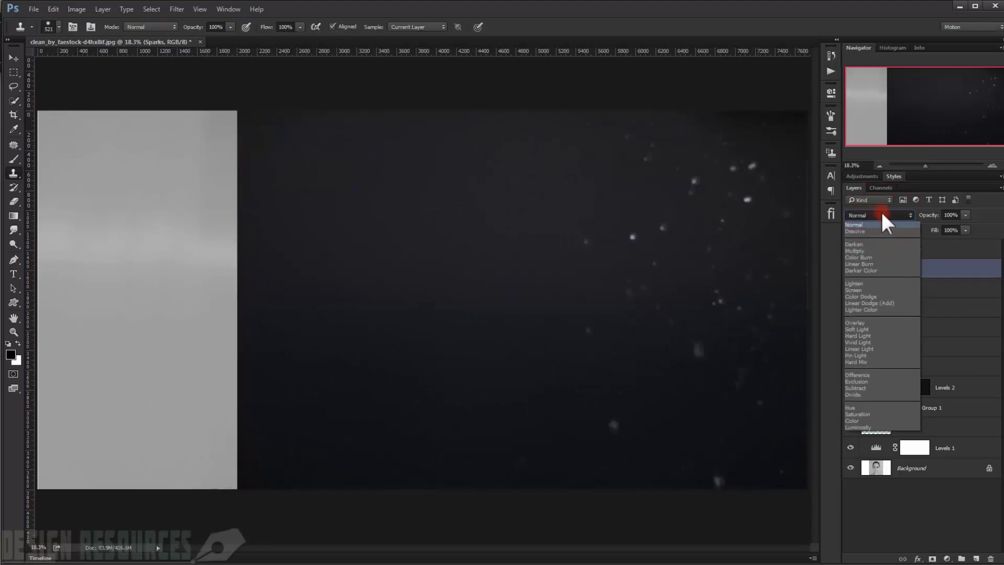
click(887, 303)
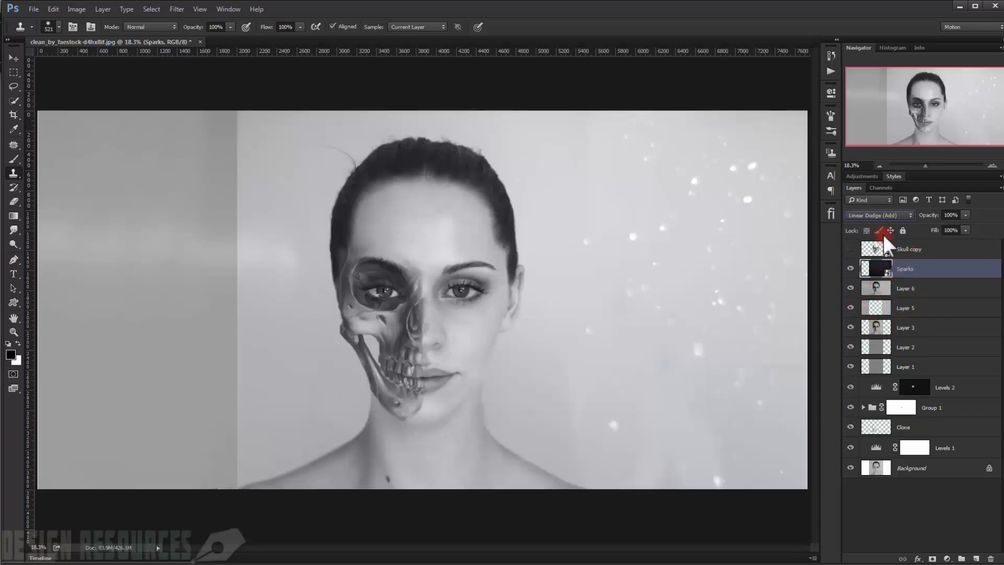
key(shift+minus)
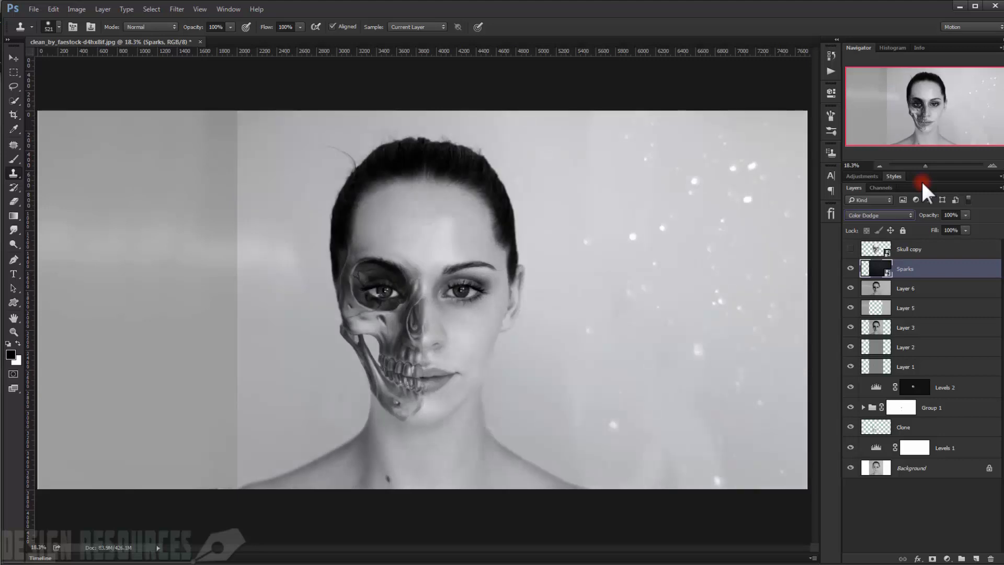
key(shift+plus)
key(shift+minus)
key(shift+plus)
key(shift+minus)
- Add a layer mask to Sparks and set up a soft brush of about 1371 px at 100% opacity
click(932, 559)
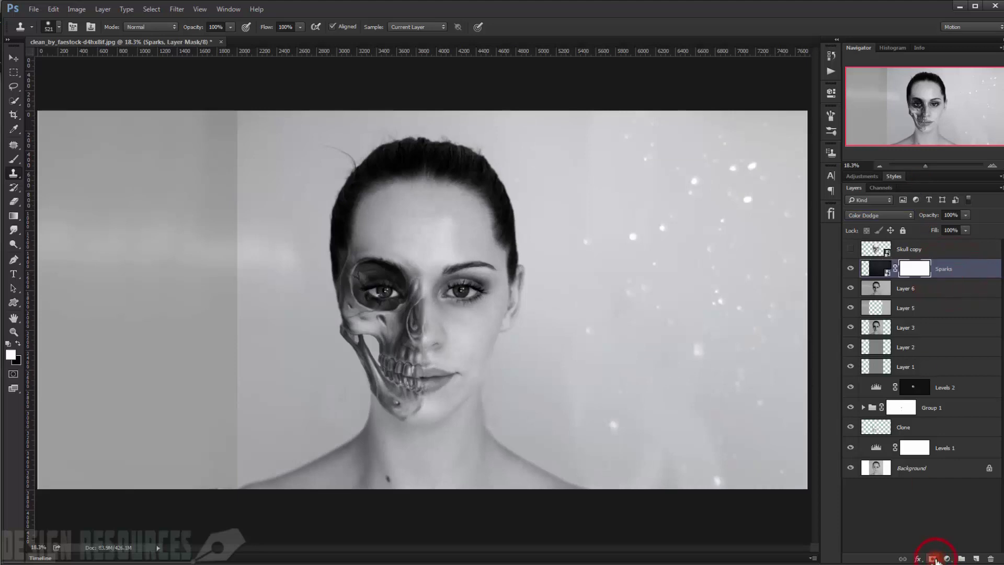
key(x)
click(13, 159)
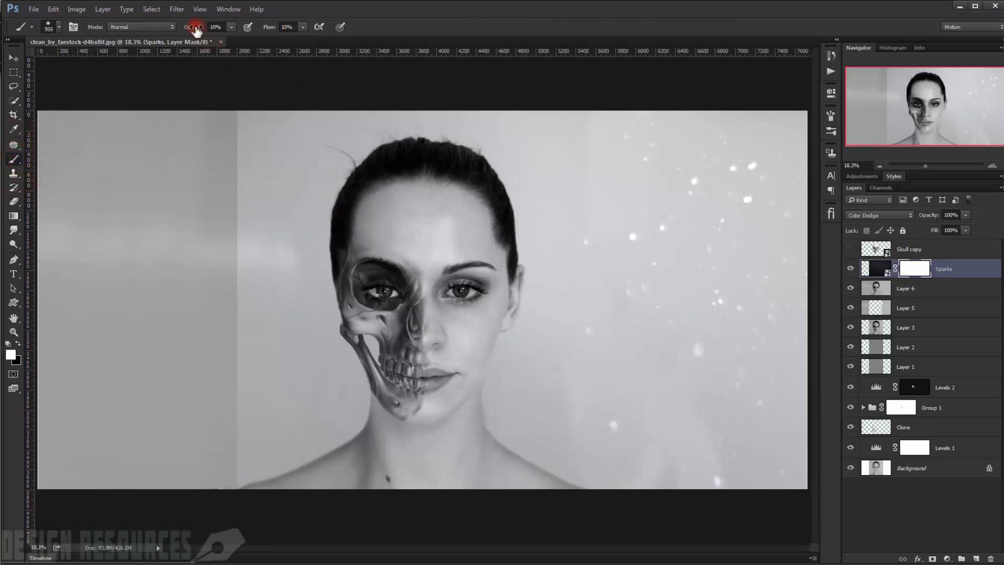
drag(196, 28, 450, 30)
drag(256, 195, 261, 190)
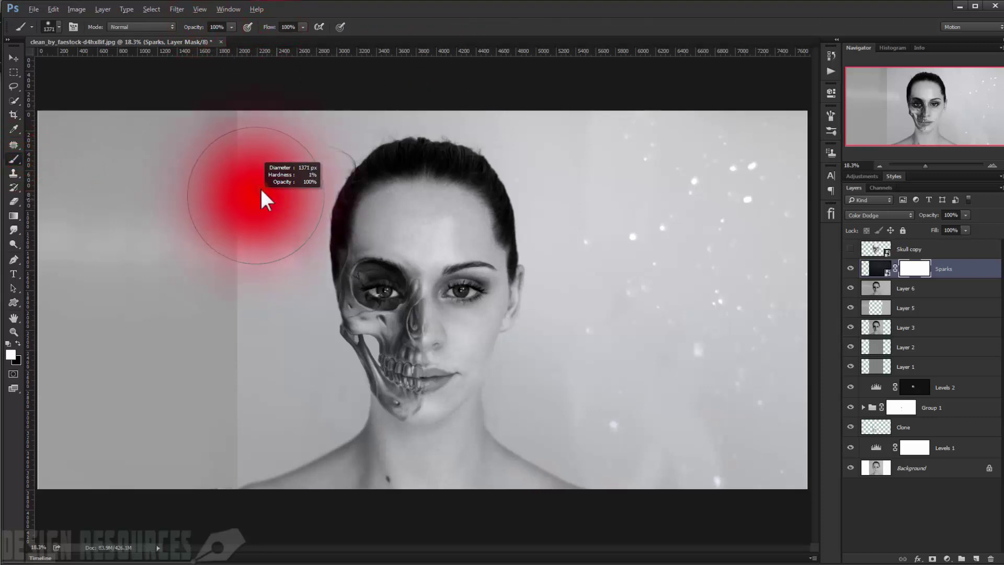
click(235, 198)
click(252, 138)
click(264, 197)
click(904, 268)
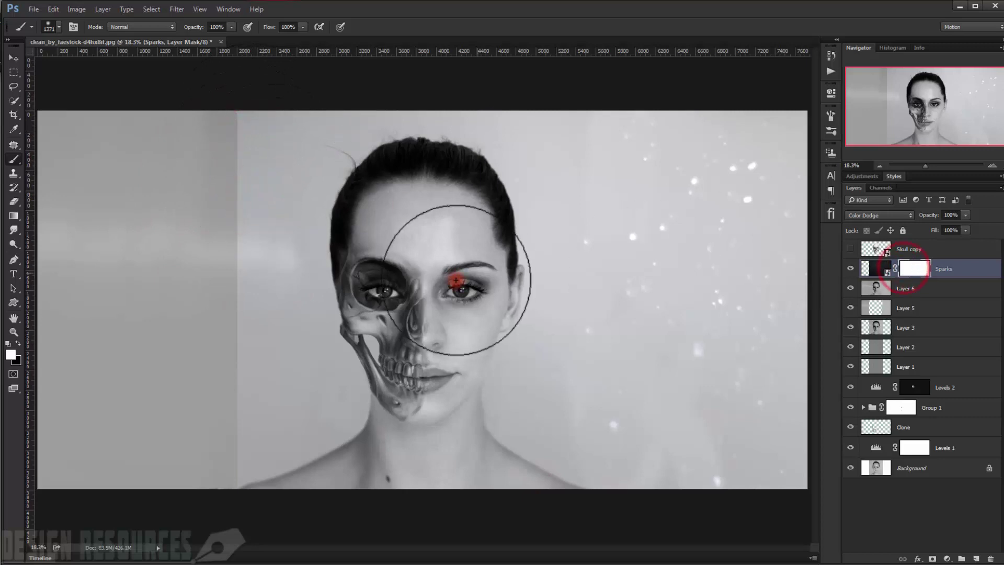
- Paint black on the Sparks mask to hide the overlay's hard left edge and its brightening over the woman's face and hair
key(x)
mouse_move(237, 149)
mouse_down()
mouse_move(275, 197)
mouse_move(315, 224)
mouse_move(397, 223)
mouse_move(429, 184)
mouse_move(453, 265)
mouse_move(436, 358)
mouse_move(393, 413)
mouse_move(326, 381)
mouse_move(303, 344)
mouse_move(280, 338)
mouse_move(260, 394)
mouse_move(371, 316)
mouse_move(395, 272)
mouse_move(384, 454)
mouse_move(415, 479)
mouse_move(459, 485)
mouse_move(438, 483)
mouse_move(504, 523)
mouse_move(546, 533)
mouse_move(346, 478)
mouse_move(258, 484)
mouse_up()
click(409, 270)
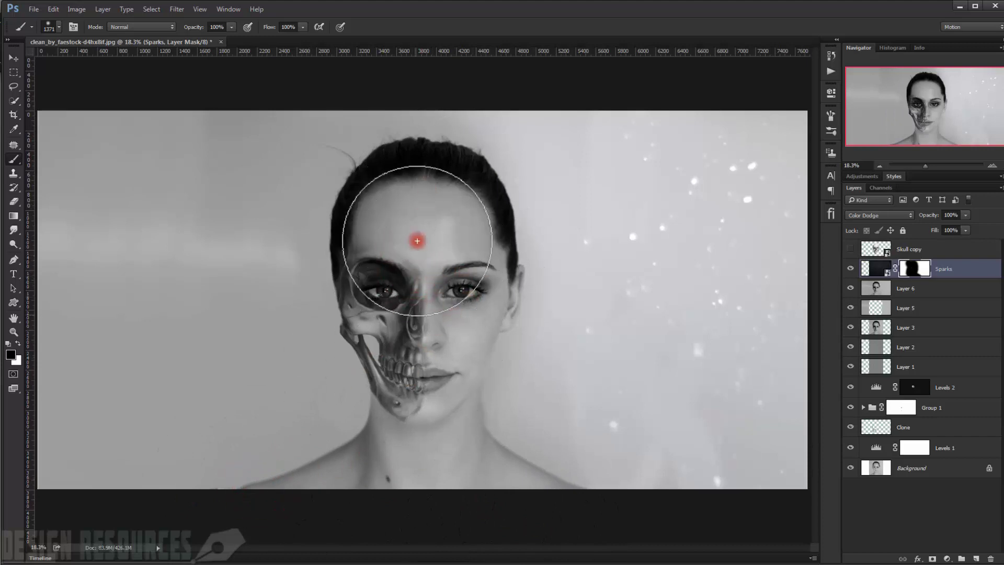
click(431, 203)
click(401, 169)
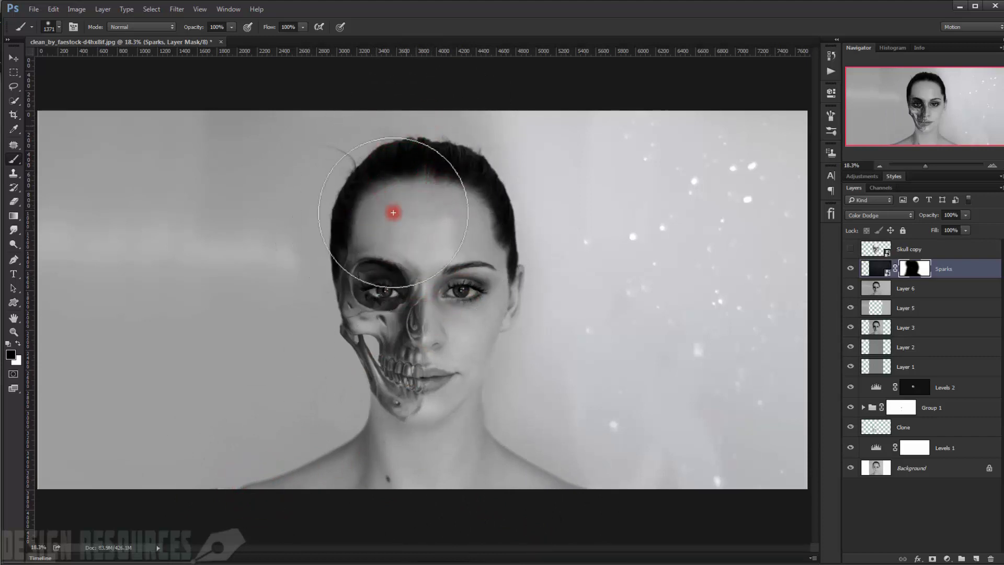
mouse_move(393, 212)
mouse_down()
mouse_move(458, 236)
mouse_move(423, 397)
mouse_move(433, 340)
mouse_move(440, 488)
mouse_move(365, 419)
mouse_move(322, 290)
mouse_move(359, 101)
mouse_move(348, 148)
mouse_move(382, 358)
mouse_up()
scroll(398, 324, down, 1)
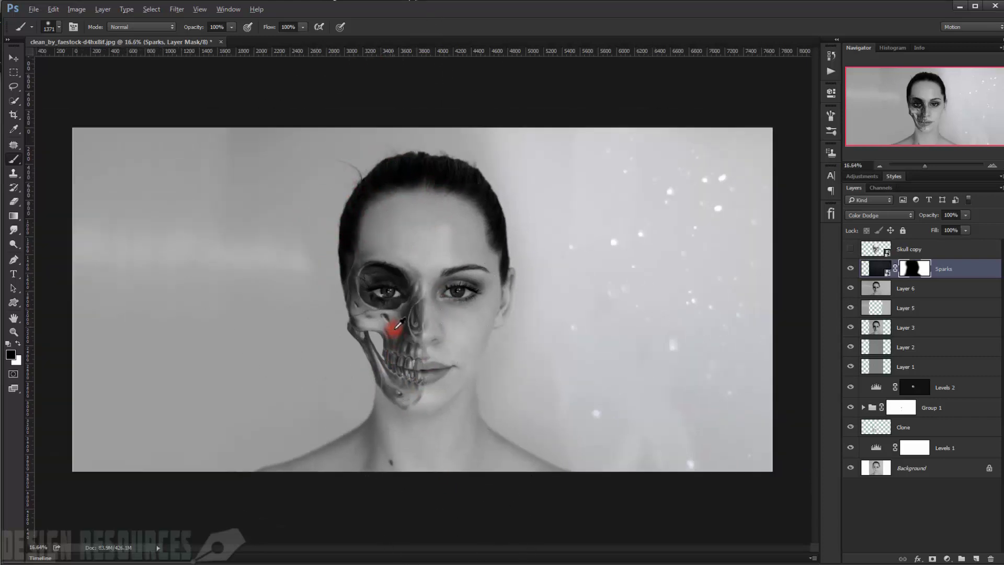
scroll(398, 324, down, 1)
mouse_move(398, 324)
mouse_down()
mouse_move(701, 319)
mouse_move(726, 410)
mouse_move(676, 257)
mouse_move(649, 218)
mouse_up()
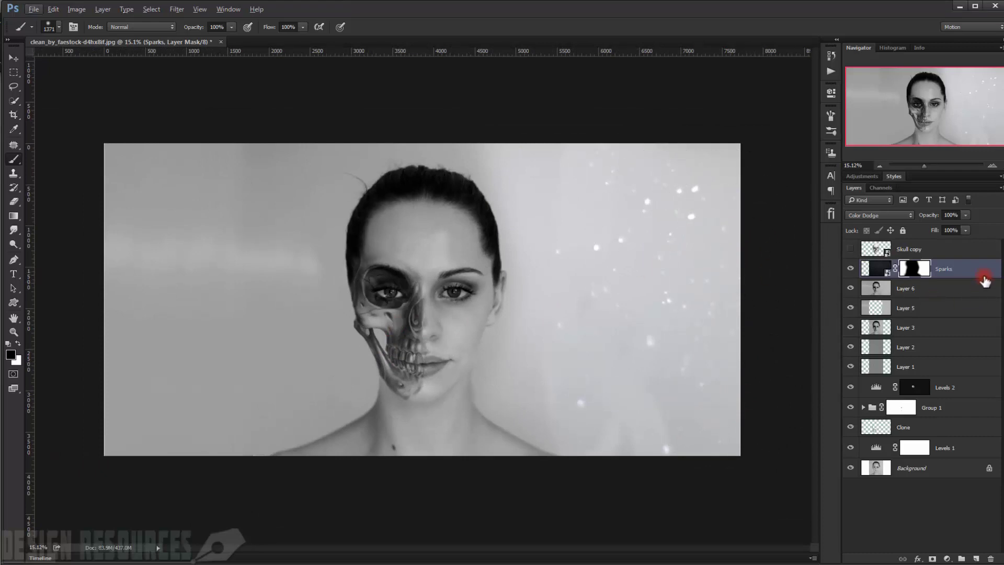
- Duplicate the Sparks layer, flip the copy horizontally, and move it flush with the canvas's left edge
key(ctrl+j)
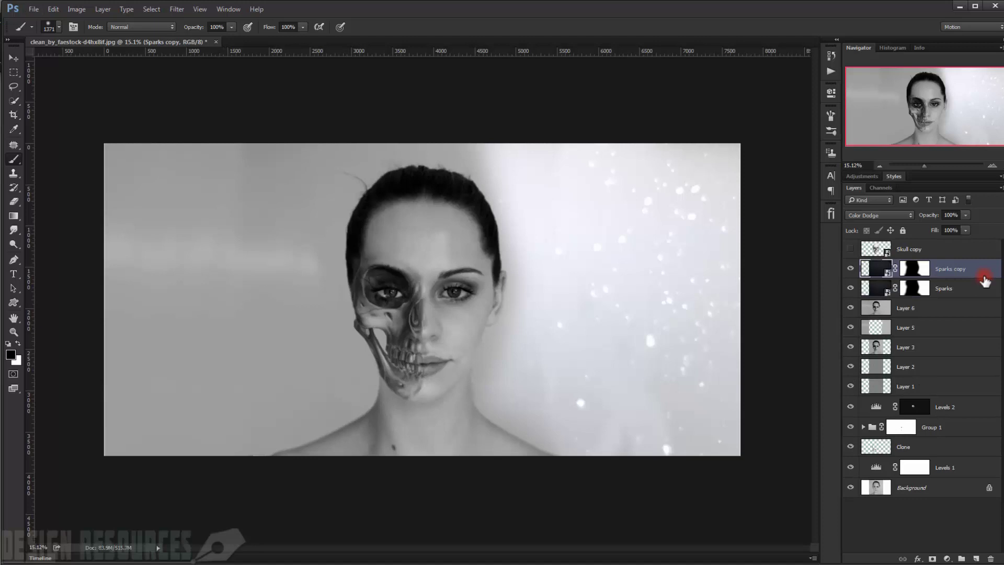
key(ctrl+t)
right_click(652, 242)
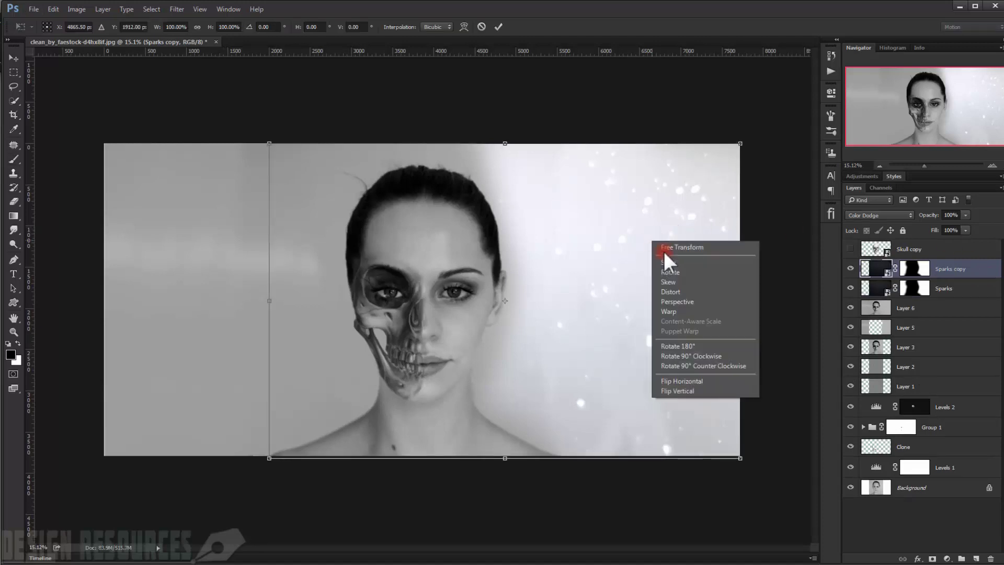
click(714, 381)
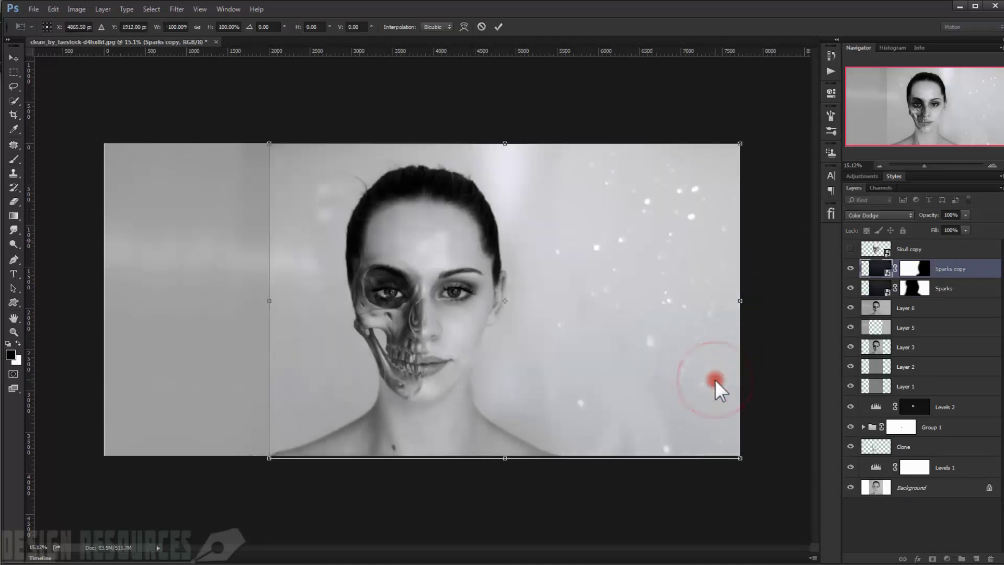
drag(576, 297, 422, 302)
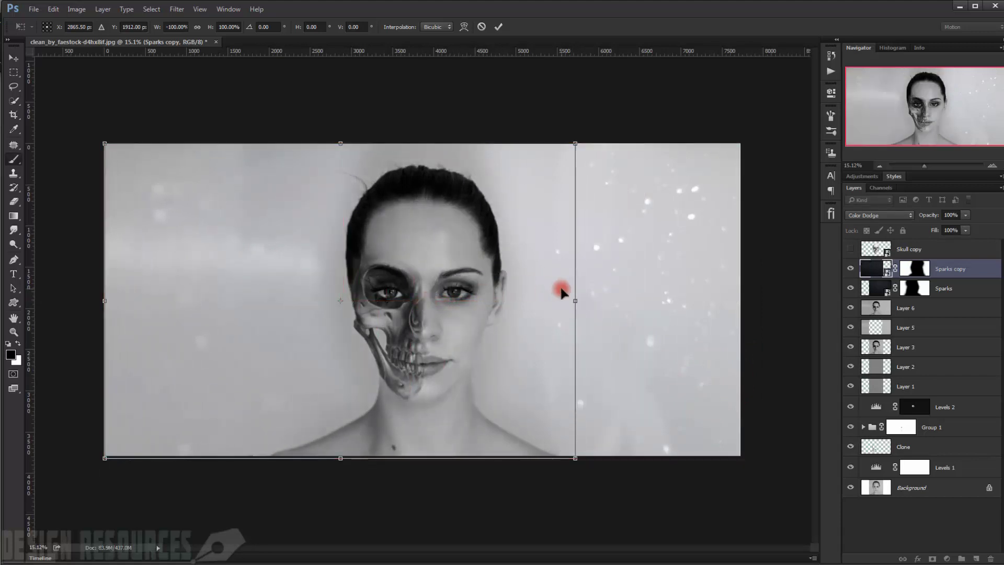
key(Return)
- Paint white on the Sparks copy mask over the background left of the woman's head to restore hidden sparks
scroll(326, 279, up, 1)
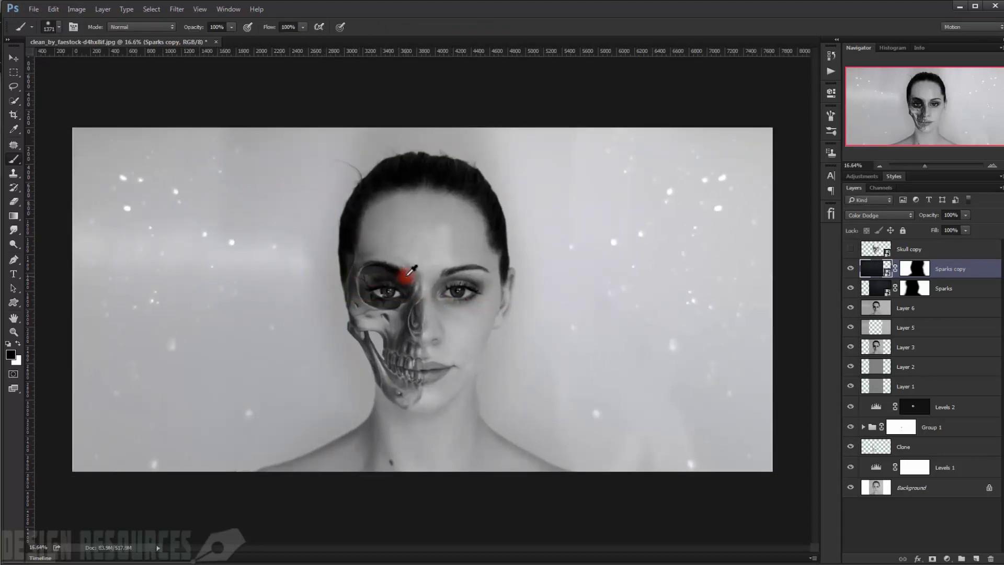
click(914, 268)
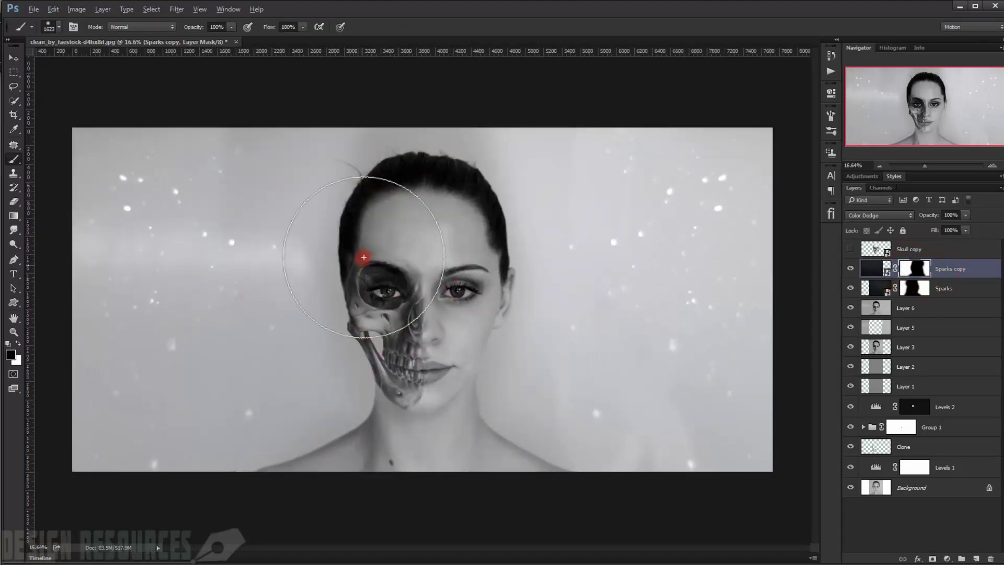
key(x)
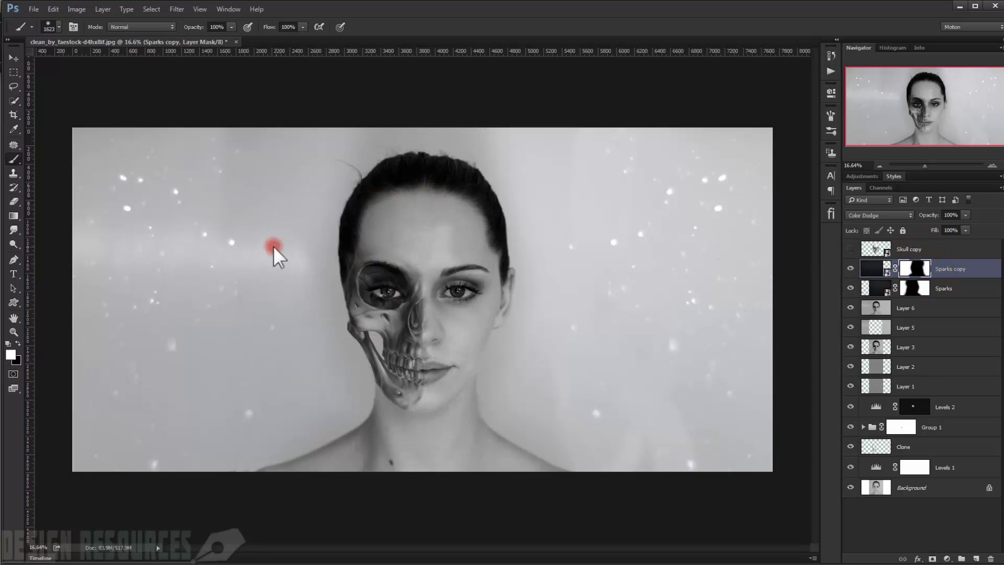
drag(273, 246, 262, 245)
drag(273, 210, 283, 281)
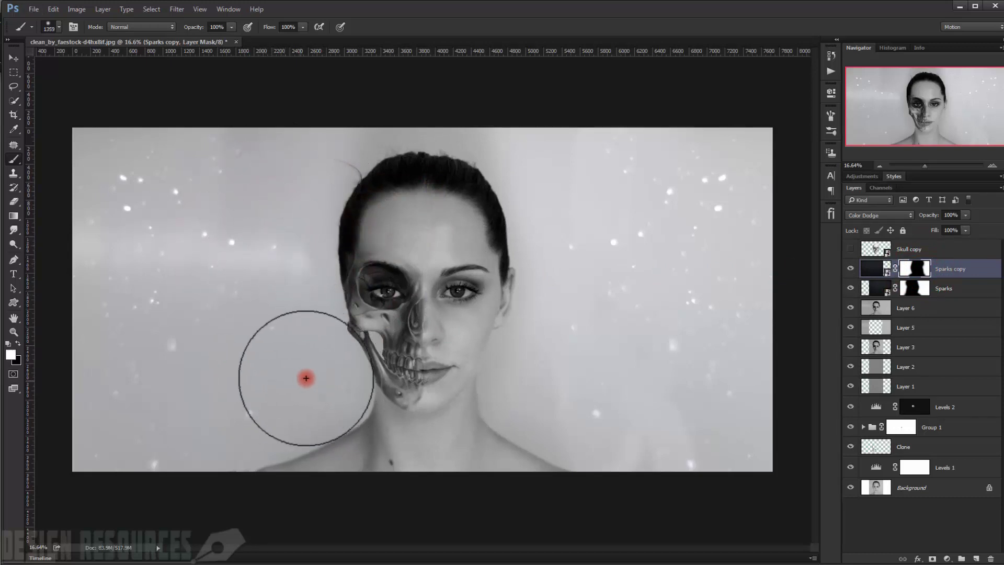
- Add a Curves adjustment layer above Sparks copy and lower its midtone point to input 141, output 126
scroll(244, 259, down, 3)
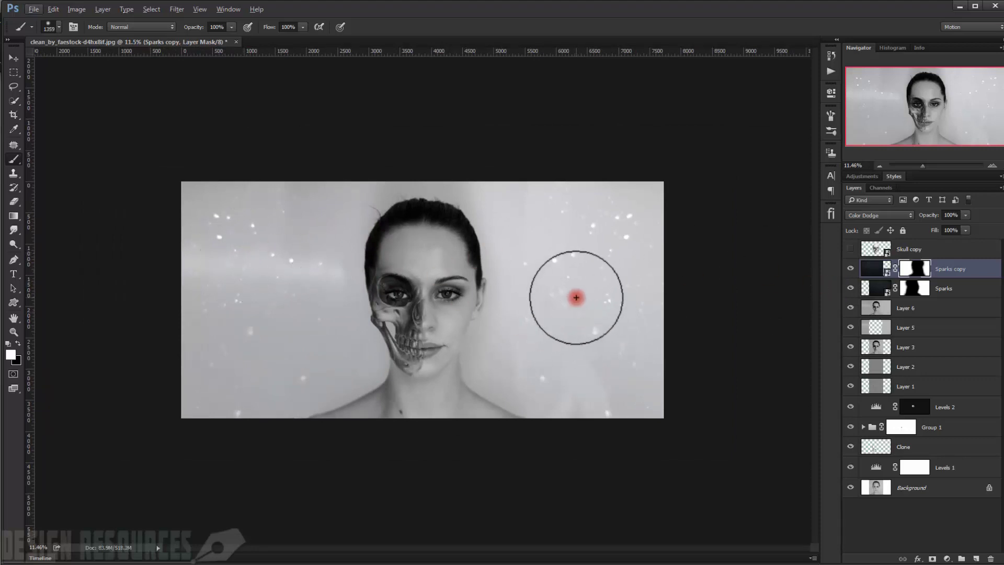
scroll(575, 297, up, 3)
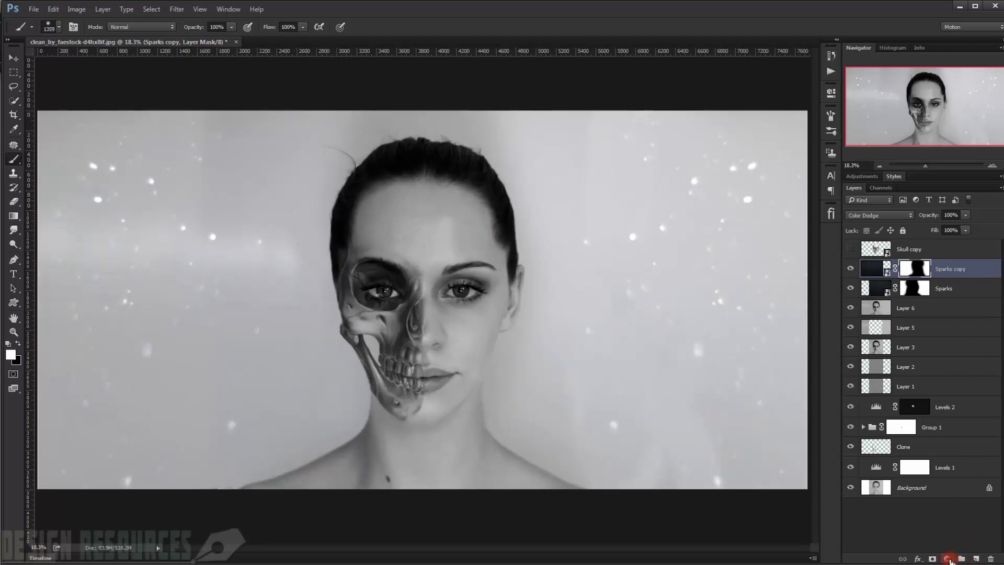
click(948, 558)
click(971, 413)
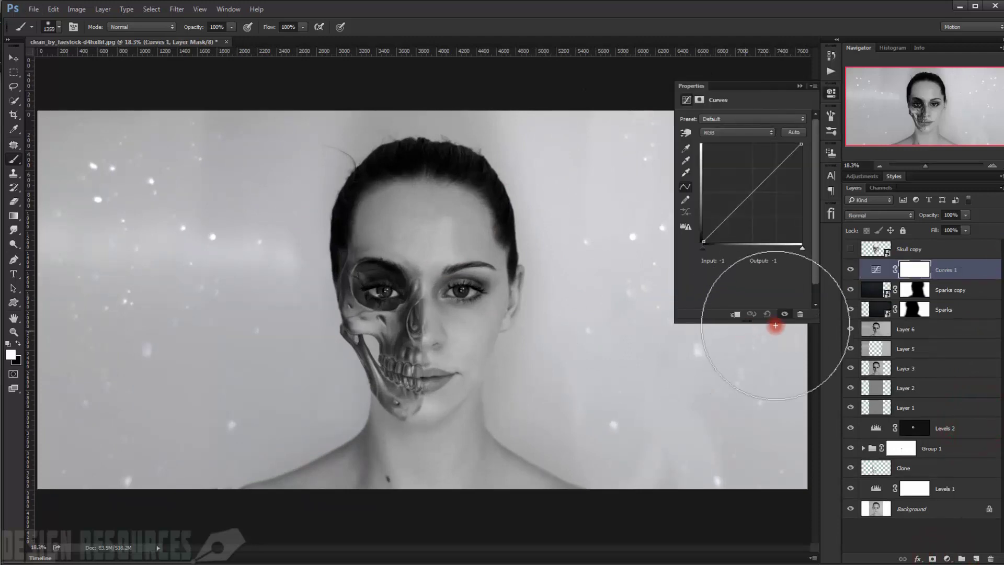
click(727, 216)
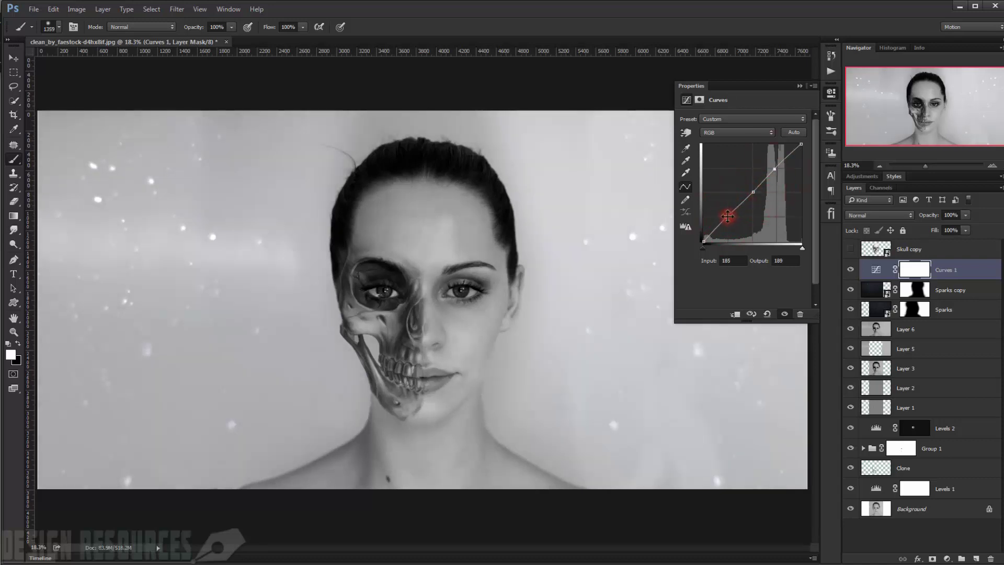
drag(726, 216, 755, 194)
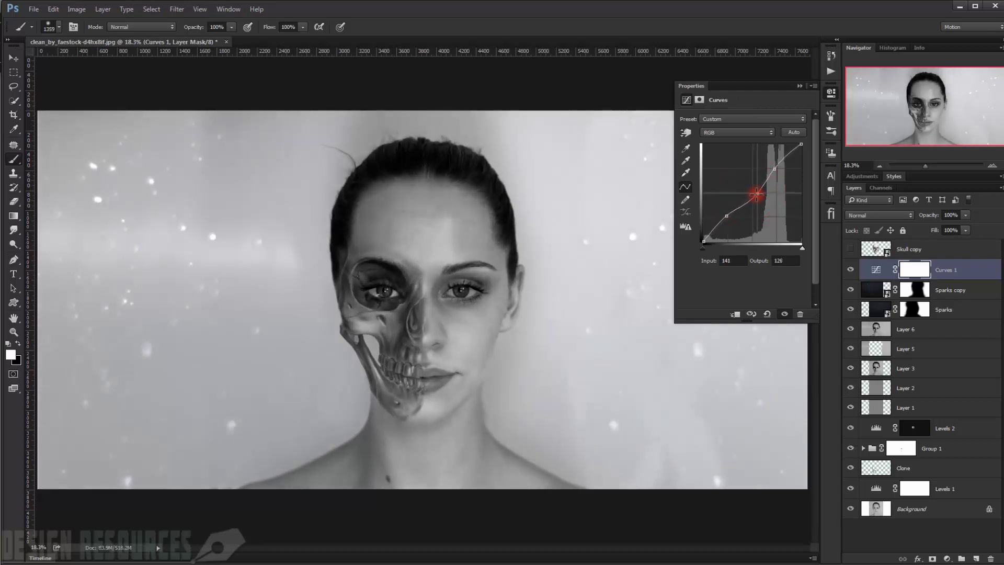
- Set the curve's highlight point to input 192, output 188 and its shadow point to input 67, output 68
click(774, 168)
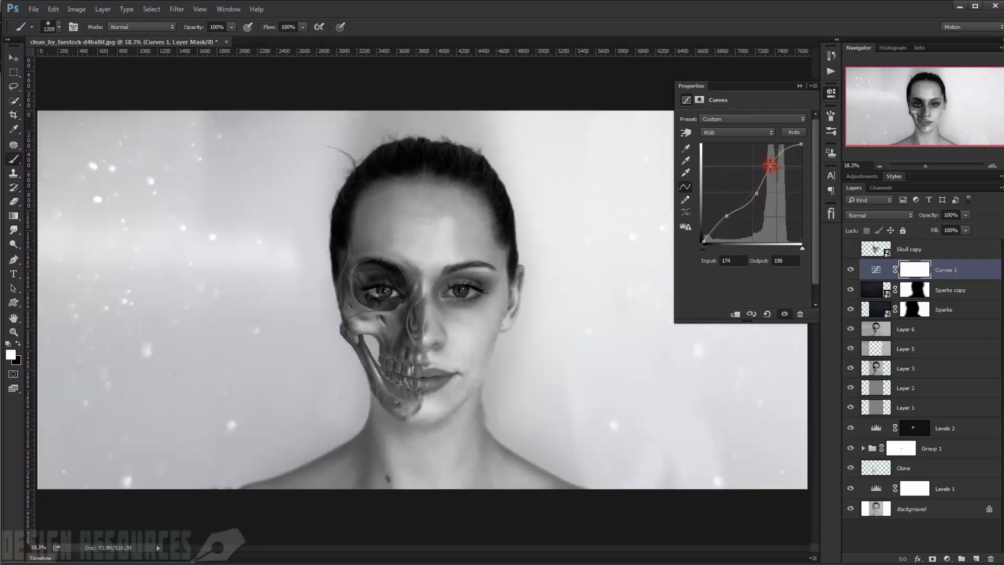
drag(774, 167, 776, 167)
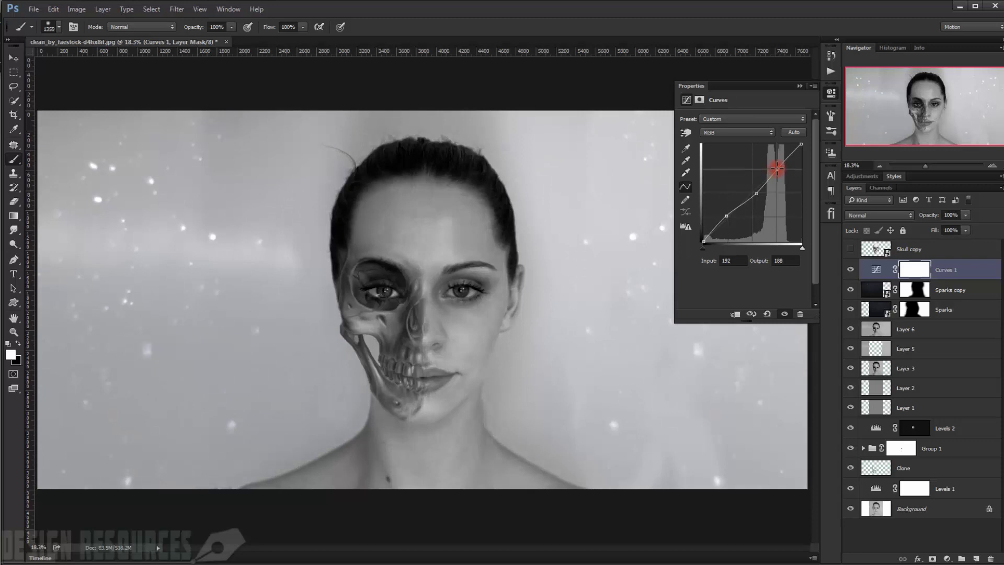
click(727, 218)
drag(725, 215, 728, 216)
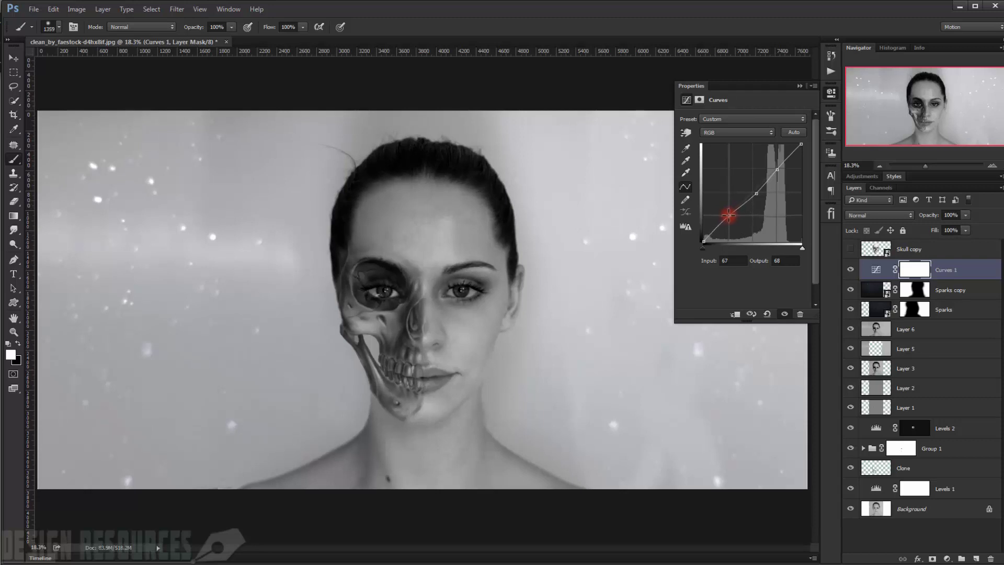
click(800, 86)
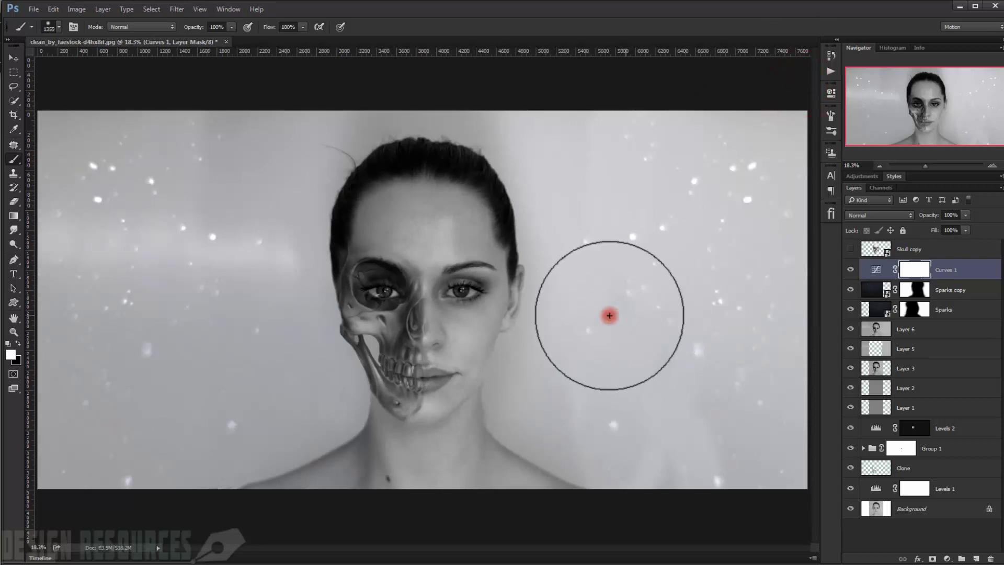
- Add a Solid Color fill layer in brown #9e7e55 above the Curves layer
scroll(571, 301, down, 3)
scroll(571, 300, up, 3)
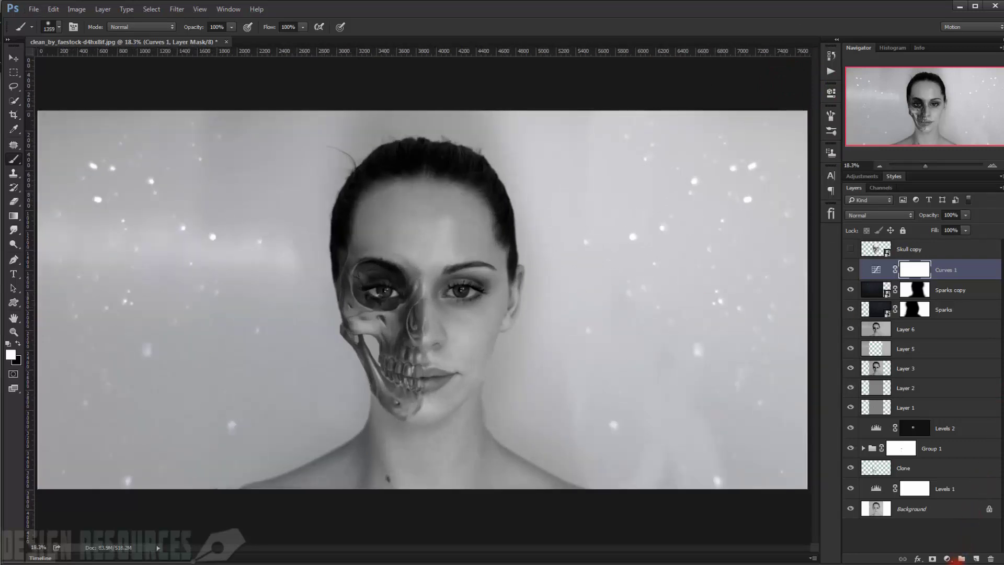
click(946, 559)
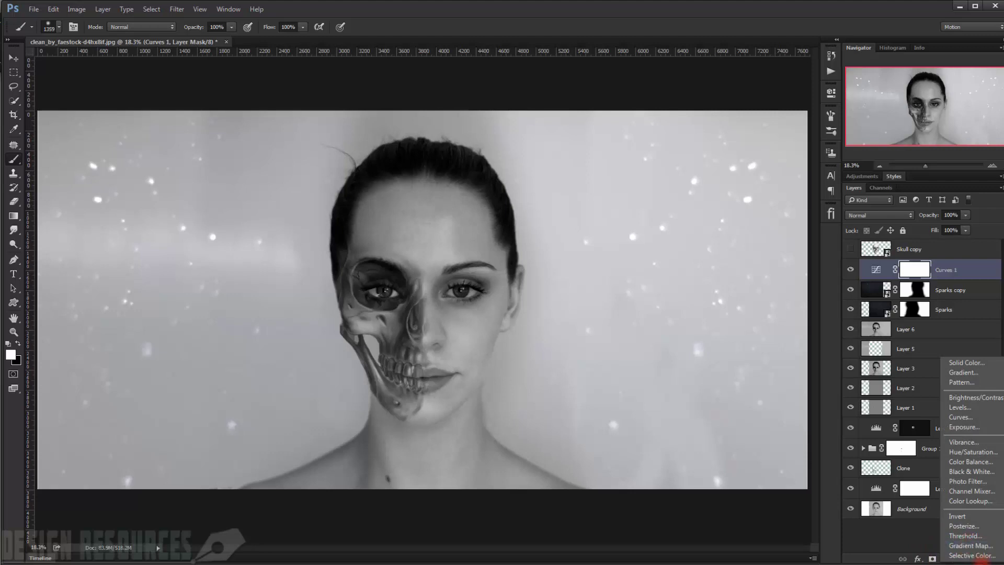
click(970, 362)
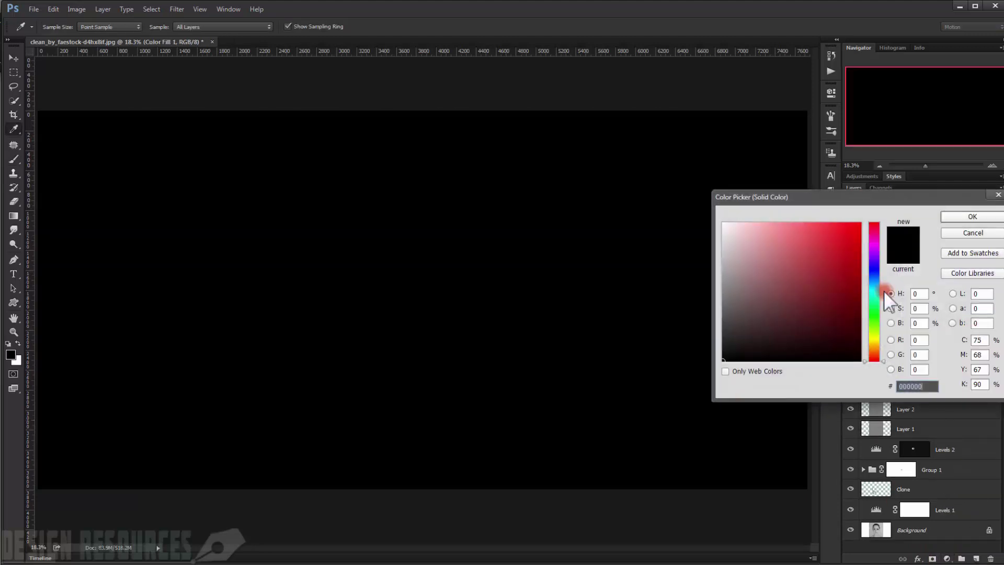
drag(874, 349, 876, 347)
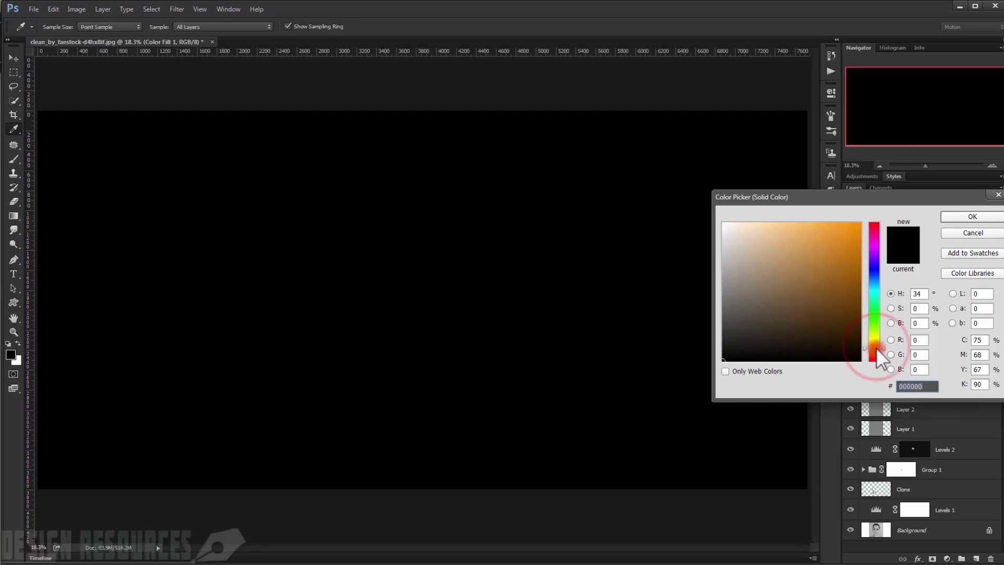
click(788, 286)
mouse_move(788, 285)
mouse_down()
mouse_move(783, 279)
mouse_move(777, 290)
mouse_move(786, 275)
mouse_up()
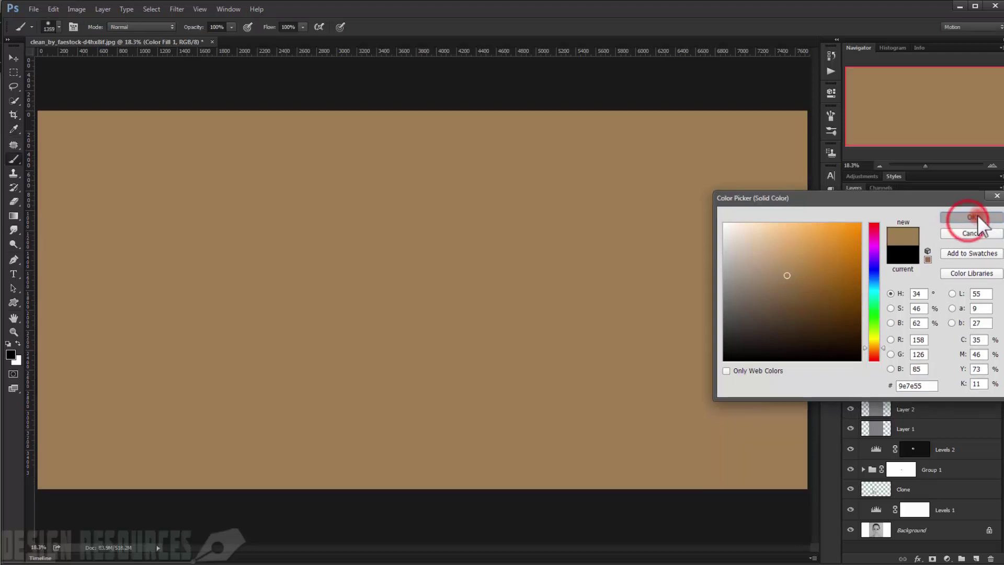
click(973, 216)
- Set the color fill layer's blend mode to Exclusion and its opacity to 15%
click(880, 214)
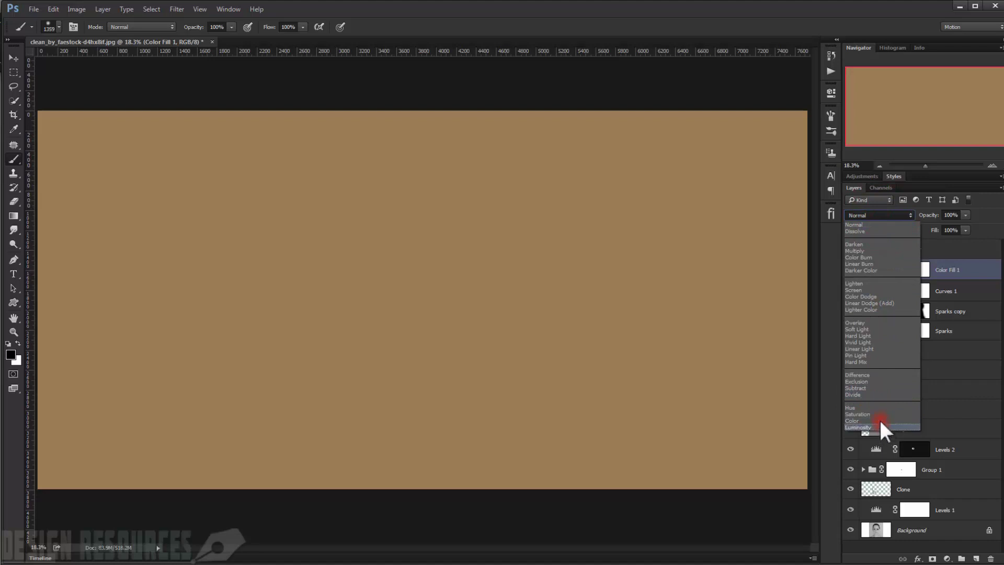
click(871, 381)
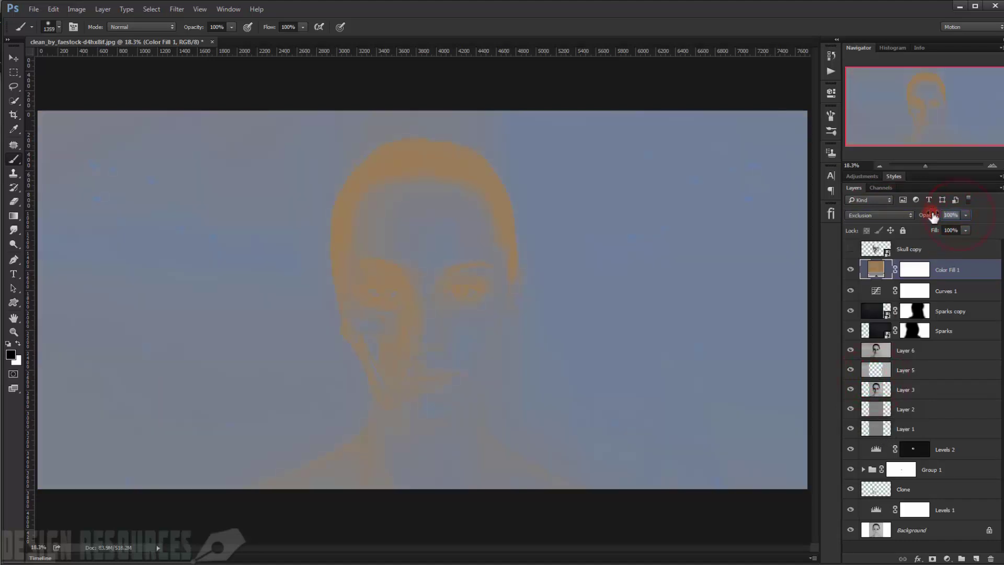
text(15)
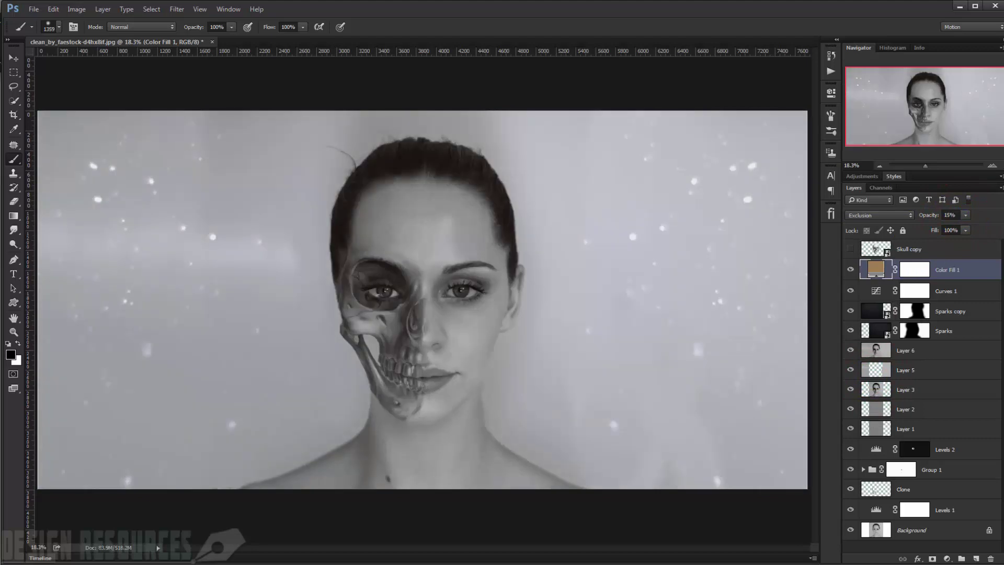
- Target the color fill layer's mask and set up a soft brush of about 4965 px at 50% opacity
click(915, 269)
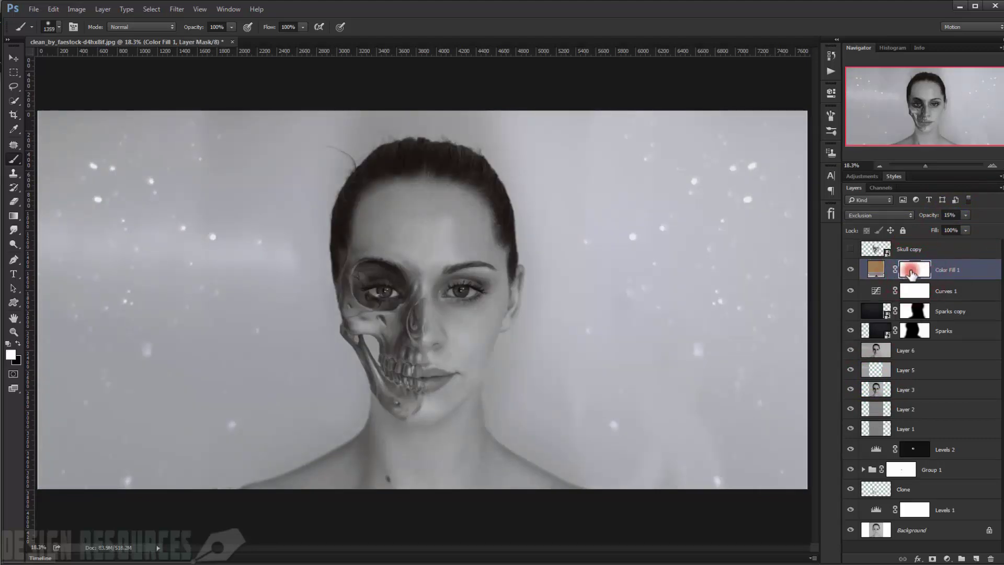
drag(427, 282, 510, 306)
click(221, 28)
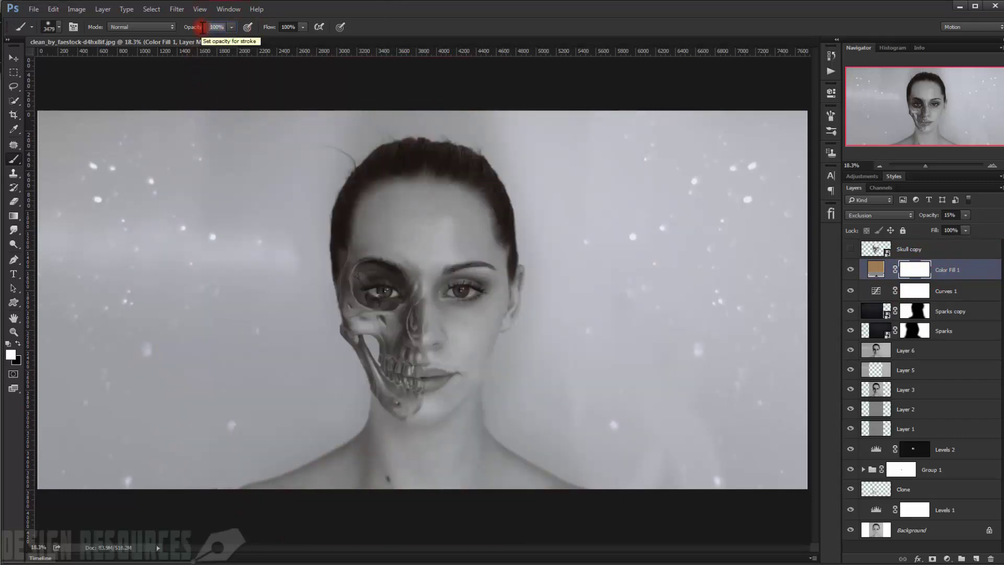
text(5)
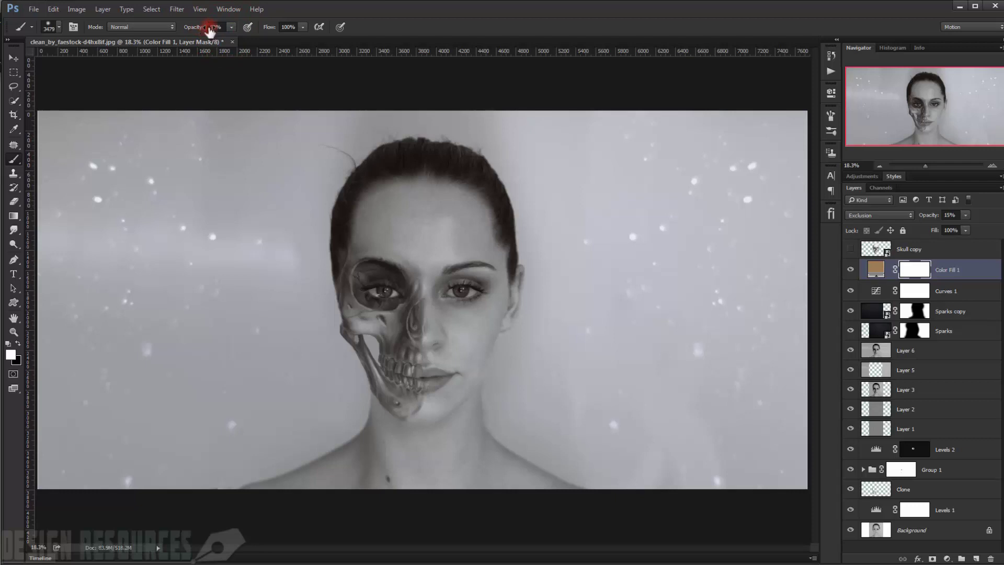
drag(411, 340, 450, 344)
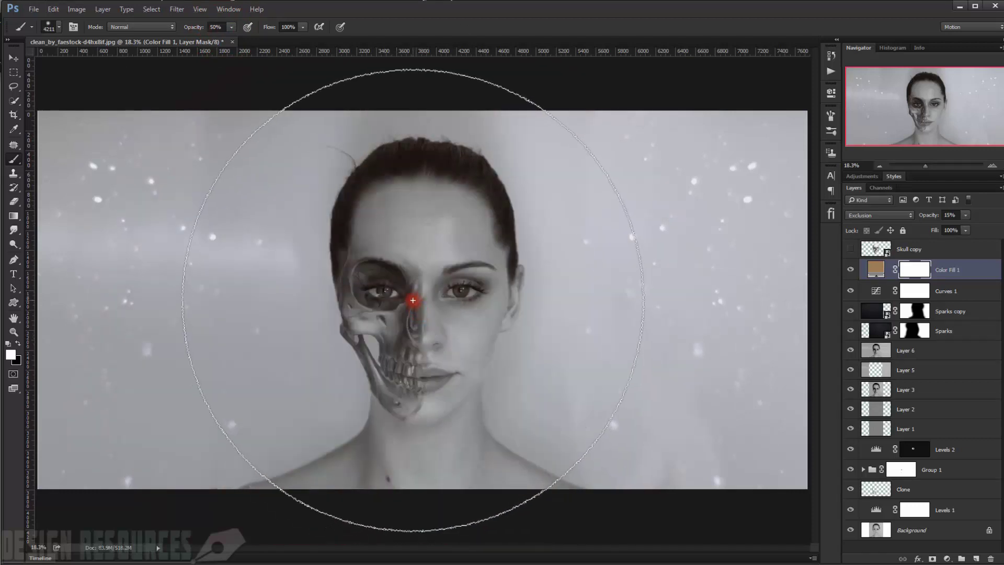
mouse_move(413, 300)
mouse_down()
mouse_move(544, 396)
mouse_move(473, 355)
mouse_up()
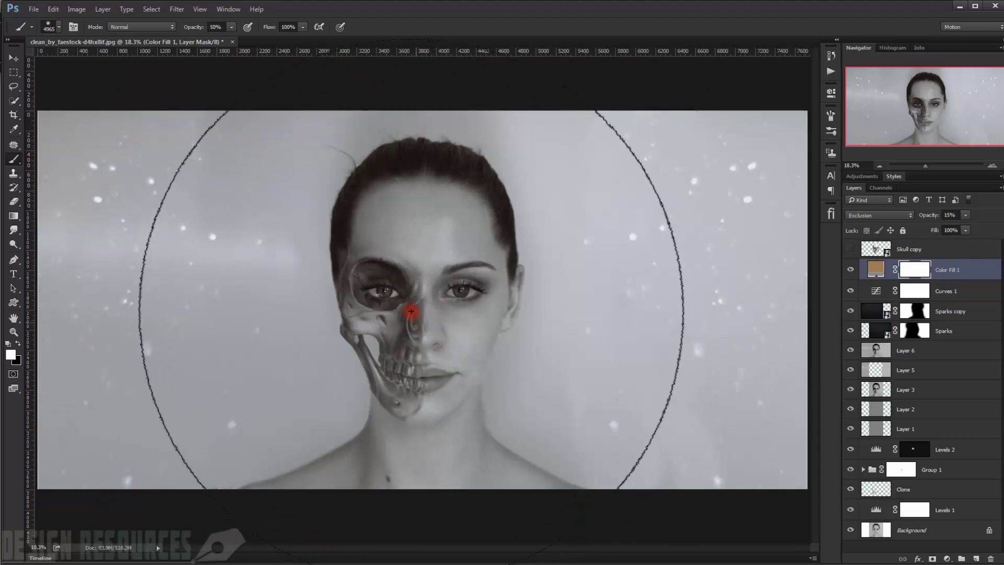
- Paint black on the color fill mask over the woman's face to reduce the tint, and view the whole image without panels
click(410, 307)
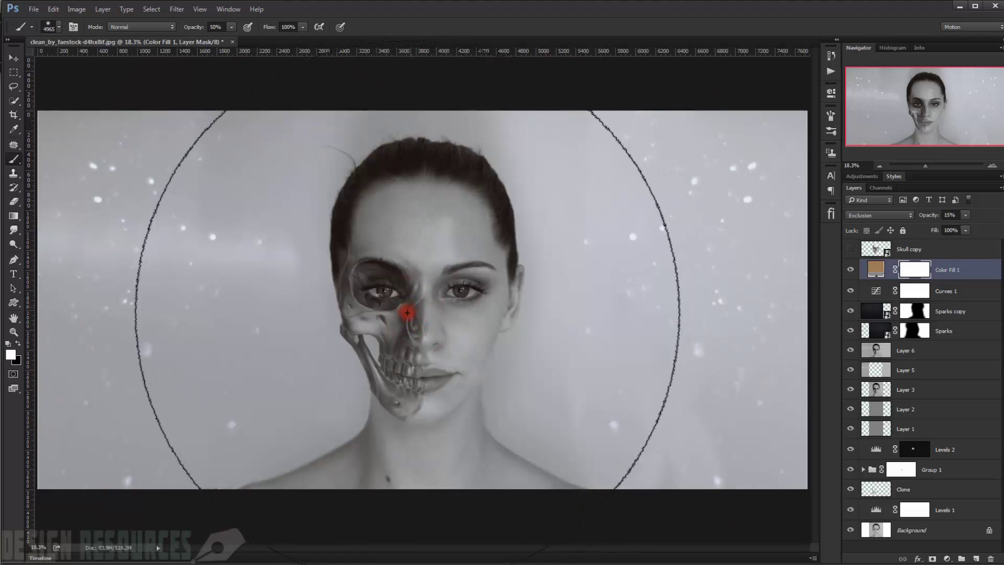
key(x)
click(419, 313)
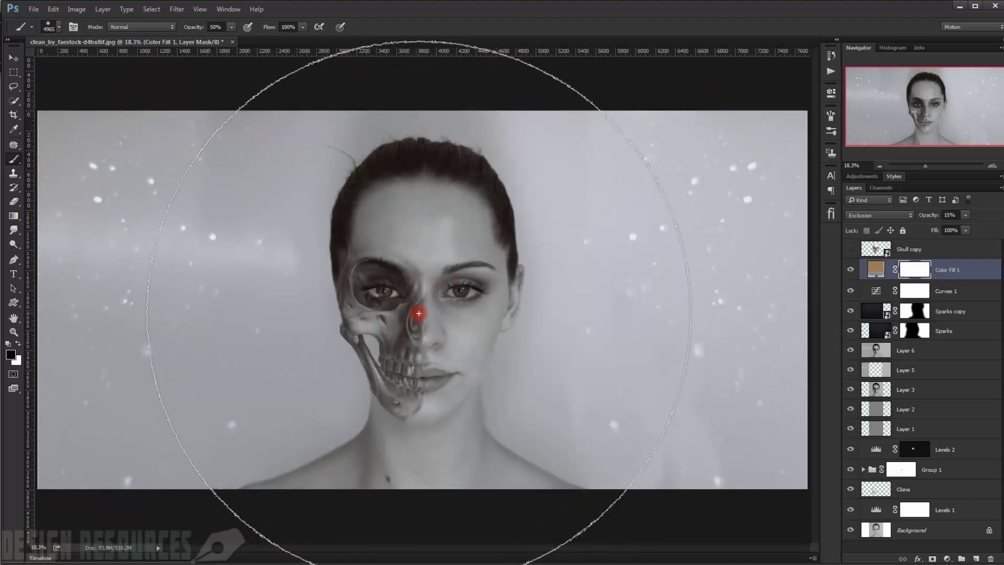
drag(418, 313, 425, 315)
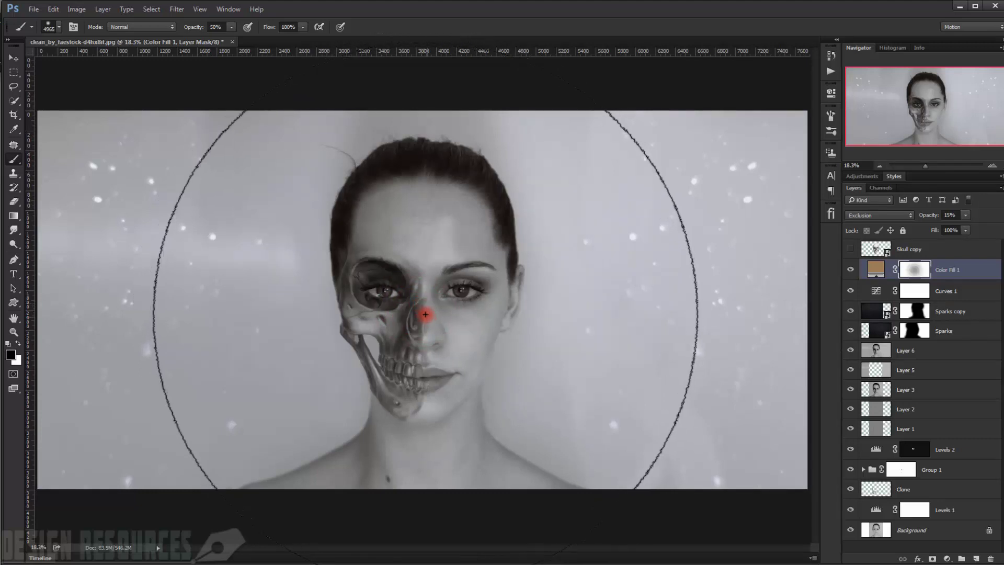
click(425, 315)
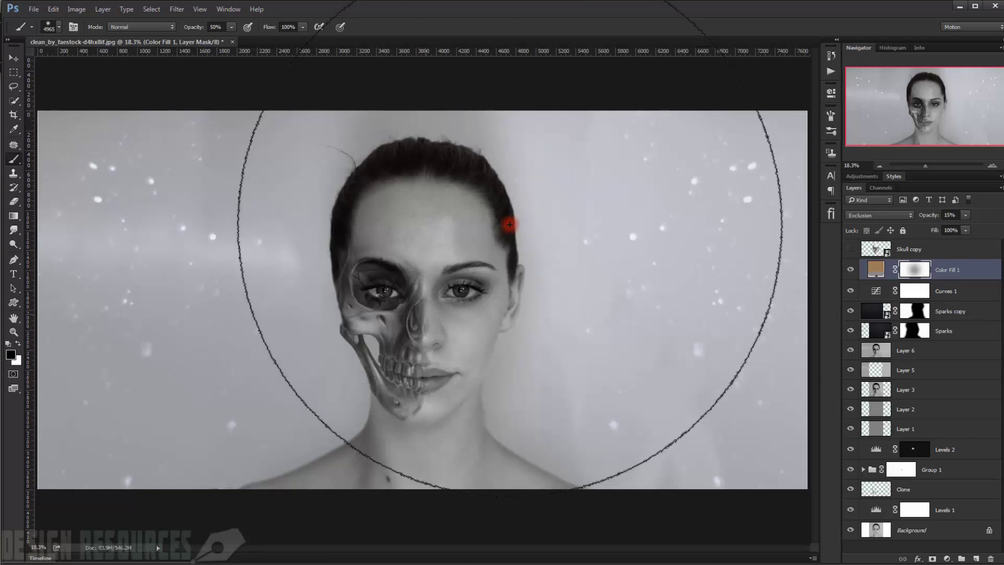
key(Tab)
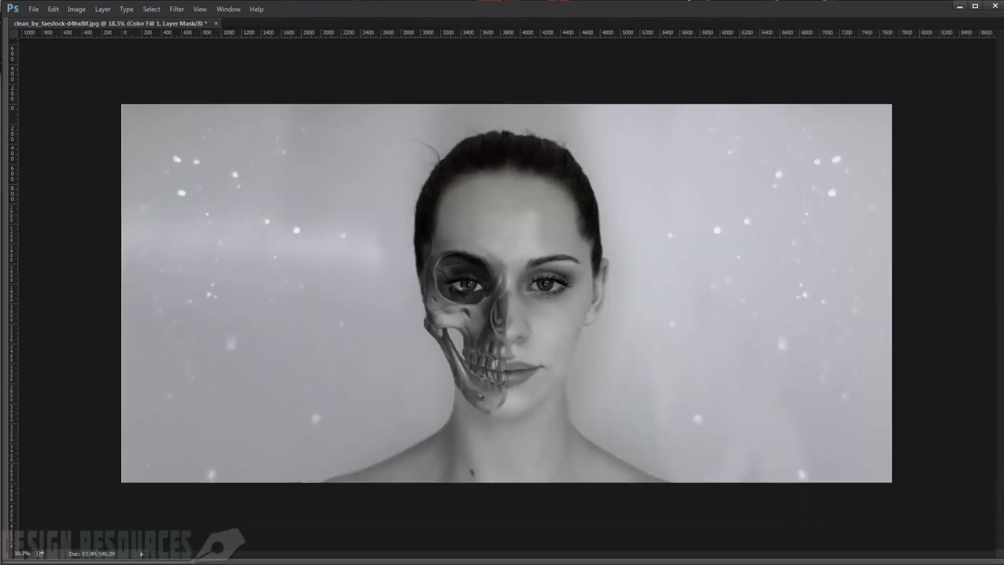
key(ctrl+0)
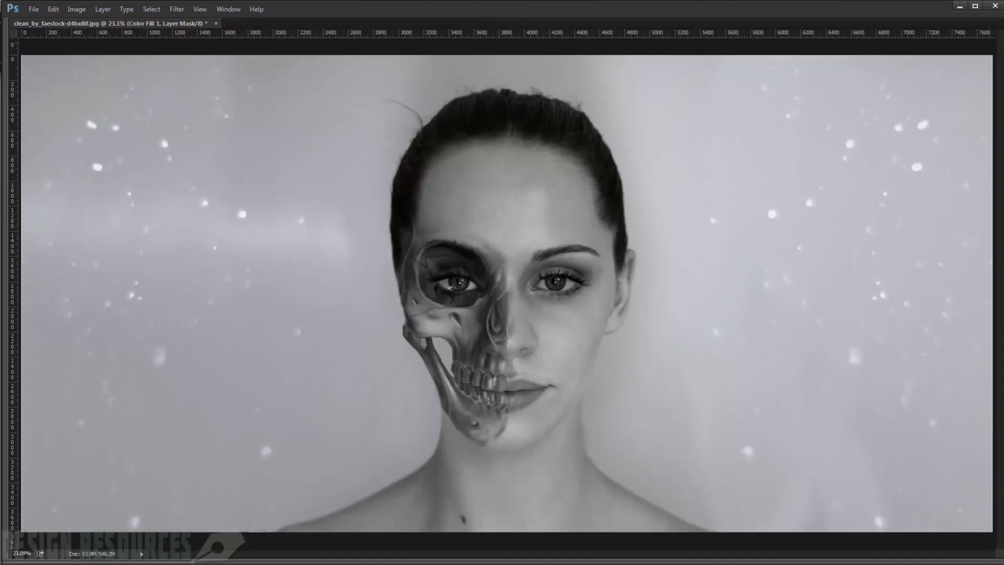